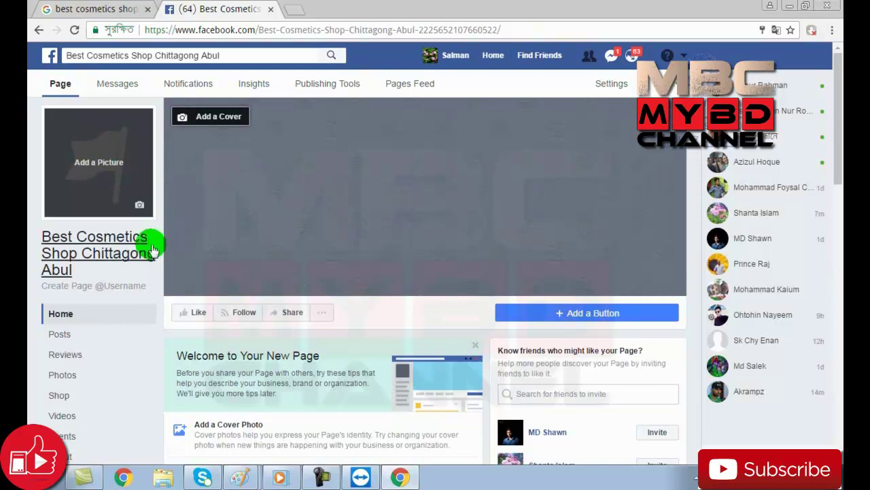
left_click(139, 208)
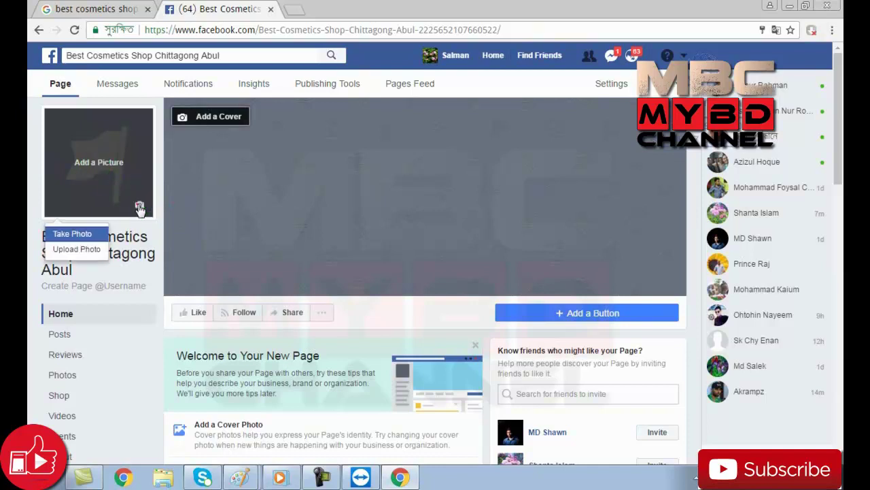
left_click(92, 252)
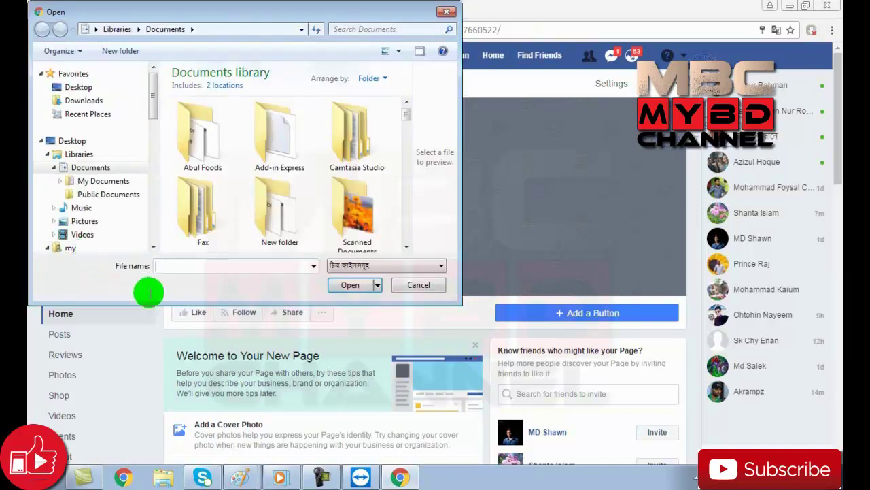
left_click_drag(406, 113, 411, 202)
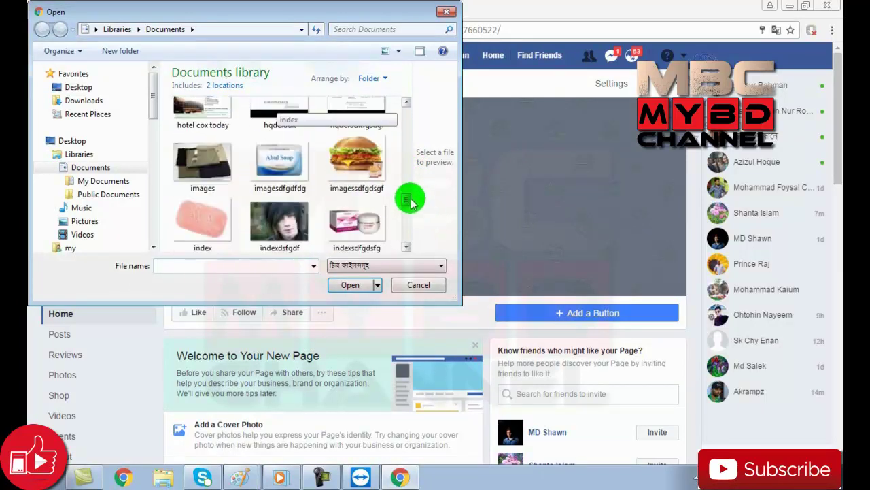
left_click(279, 162)
left_click(353, 285)
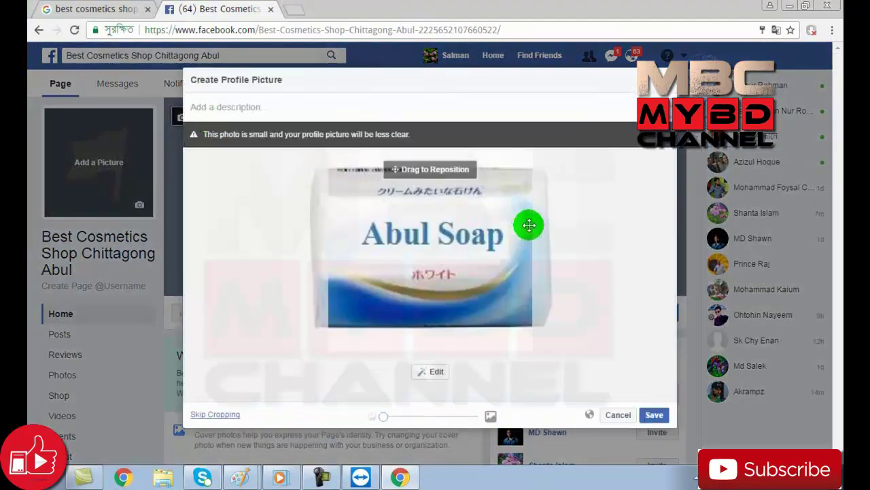
left_click(618, 414)
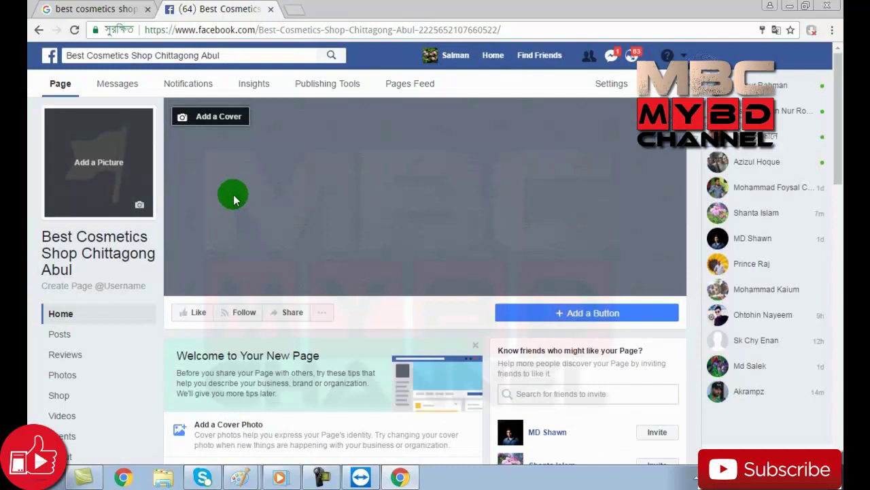
Upload the Abul Soap image from the Documents library and save it as the page's profile picture.
left_click(139, 206)
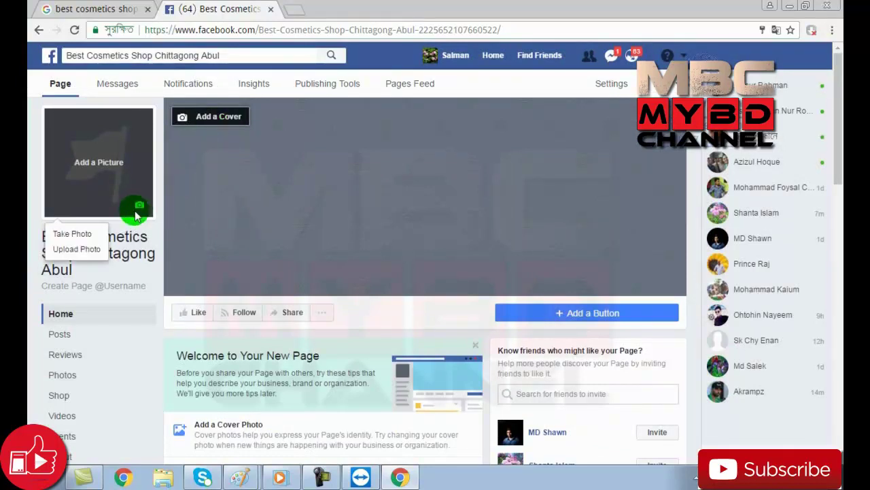
left_click(72, 249)
left_click_drag(405, 113, 414, 202)
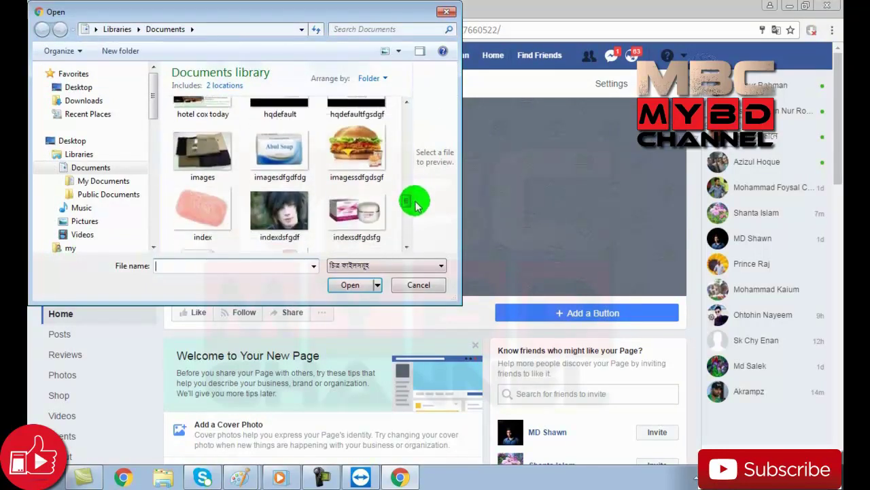
double_click(283, 158)
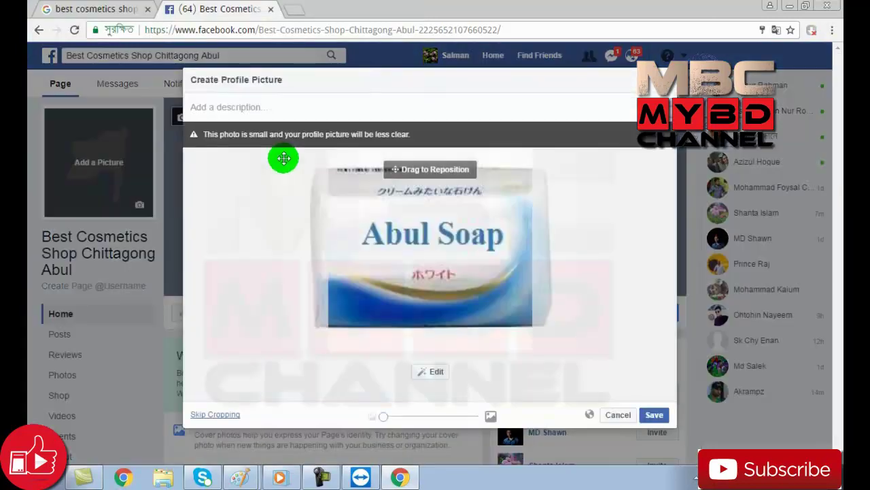
left_click(655, 414)
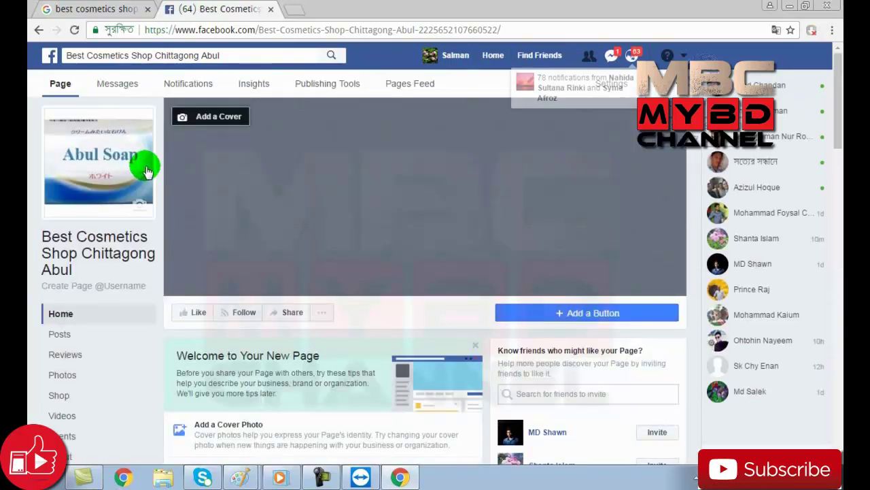
Remove the page's current profile picture and confirm the removal.
left_click(138, 210)
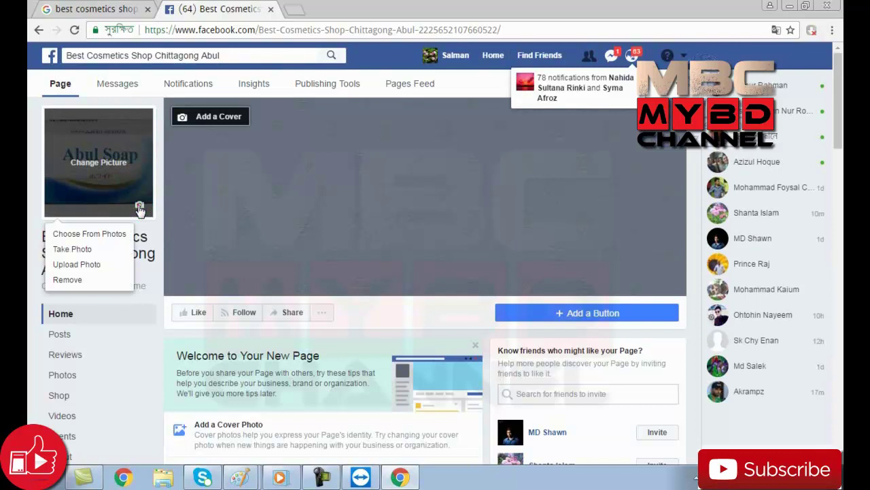
left_click(82, 284)
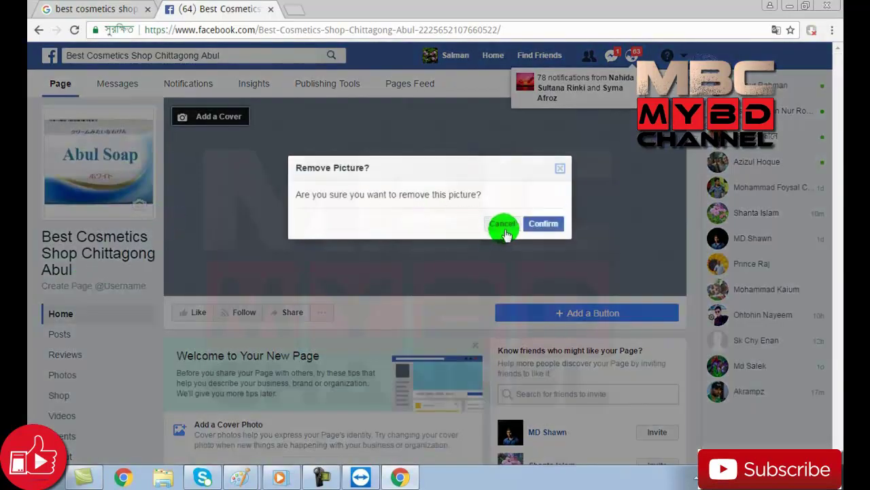
left_click(556, 227)
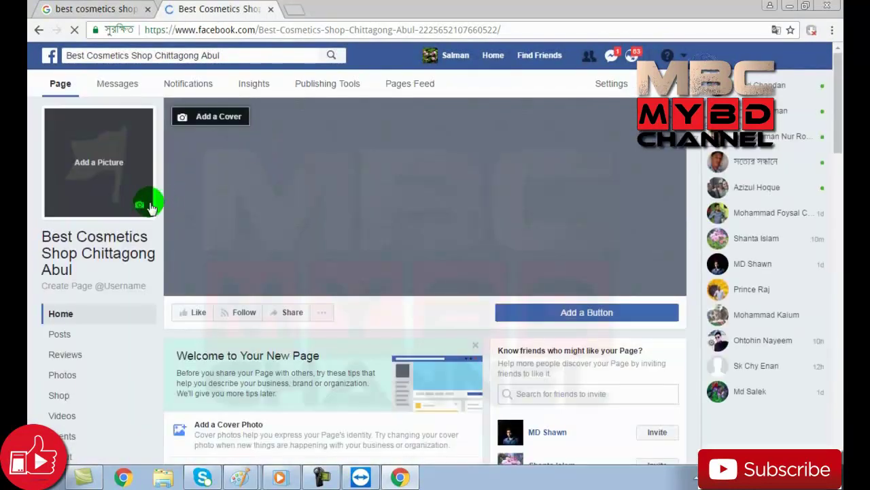
left_click(141, 206)
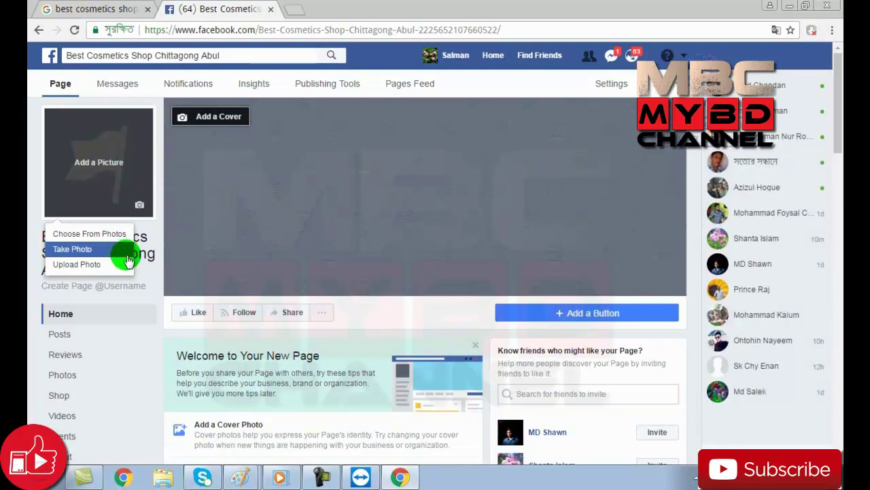
left_click(95, 266)
left_click_drag(406, 113, 410, 168)
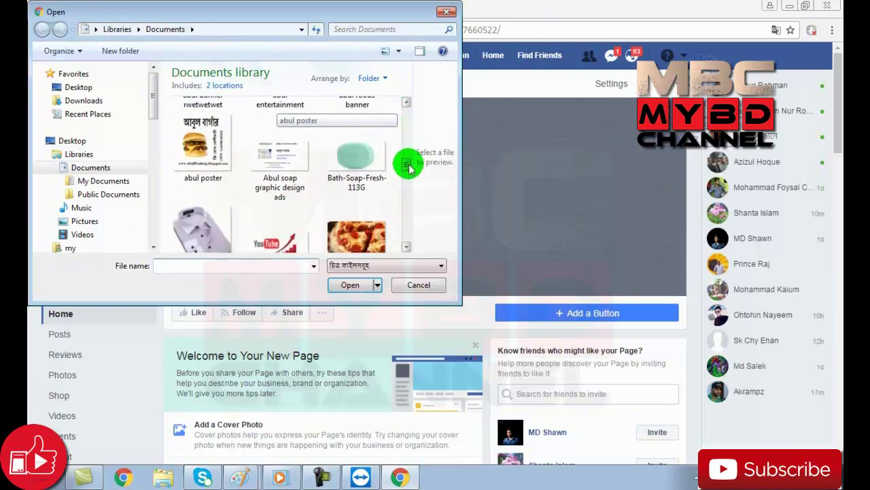
left_click(355, 157)
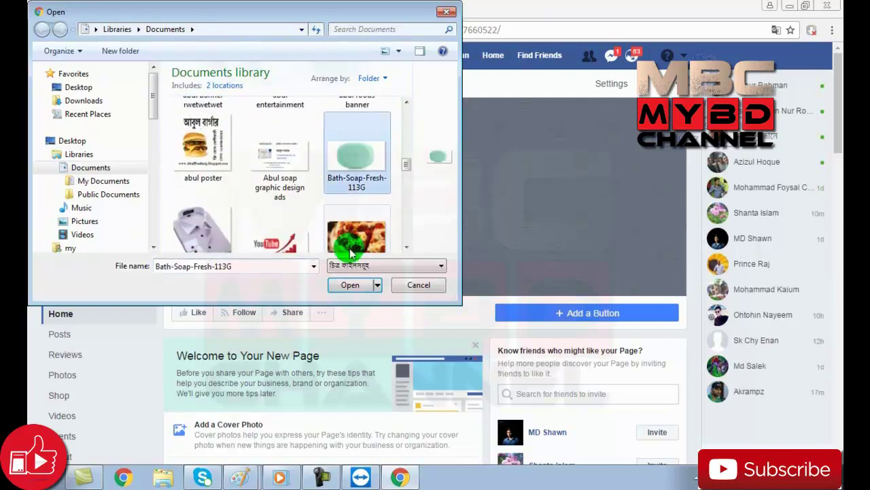
left_click(348, 284)
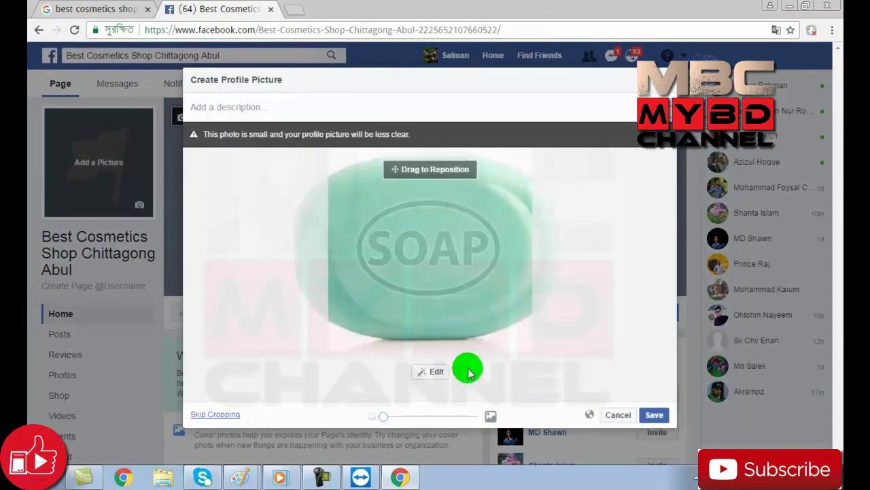
mouse_move(386, 420)
left_mouse_down()
mouse_move(404, 415)
mouse_move(370, 414)
left_mouse_up()
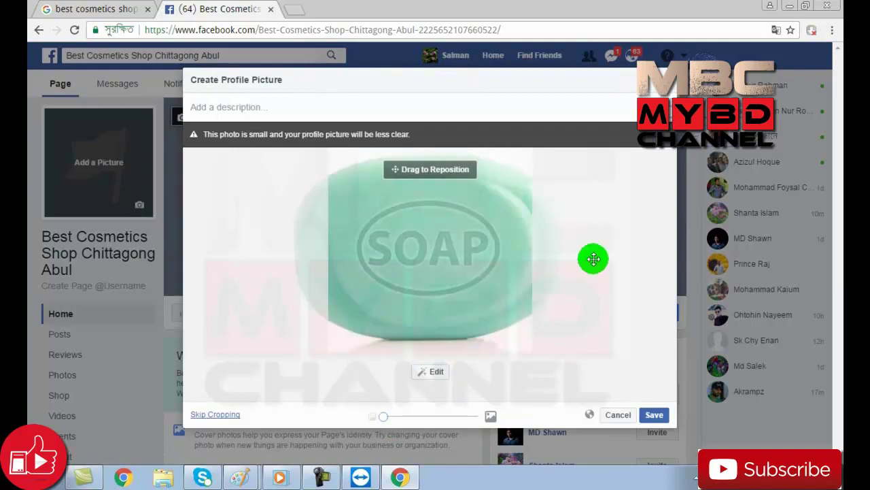
left_click(618, 414)
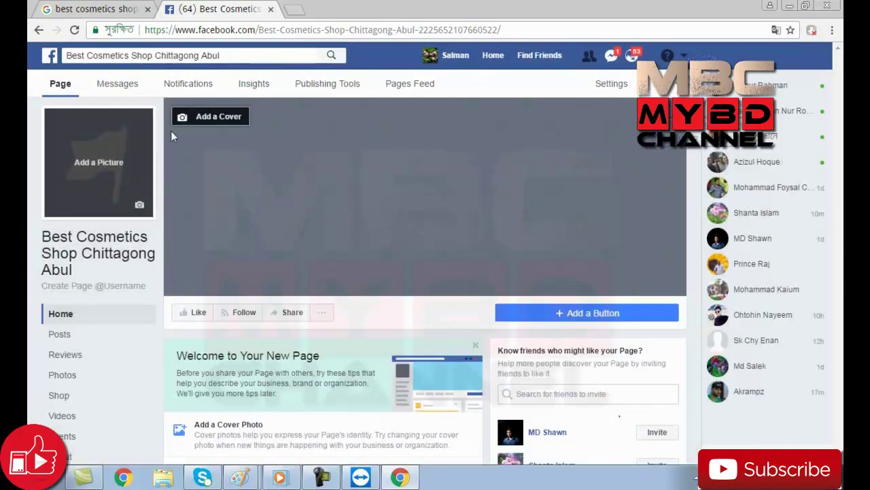
Start a photo upload for the page's profile picture and look through the images in the Documents library.
left_click(141, 206)
left_click(104, 262)
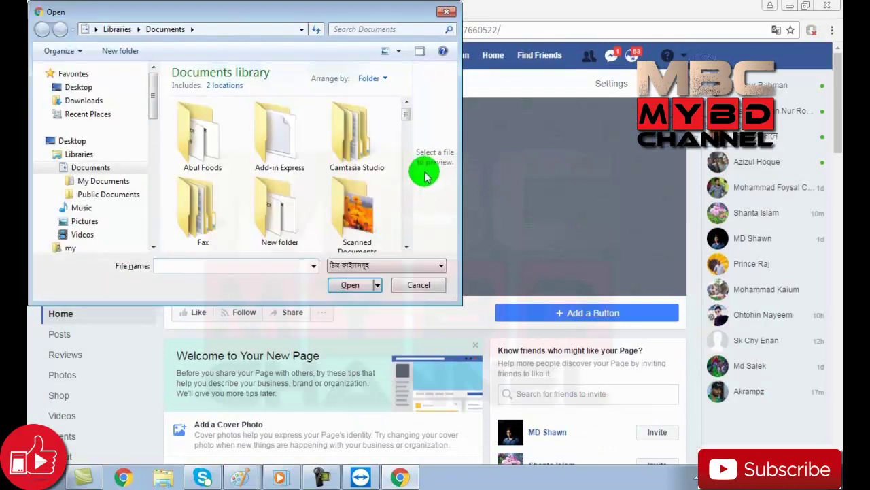
left_click_drag(406, 115, 400, 237)
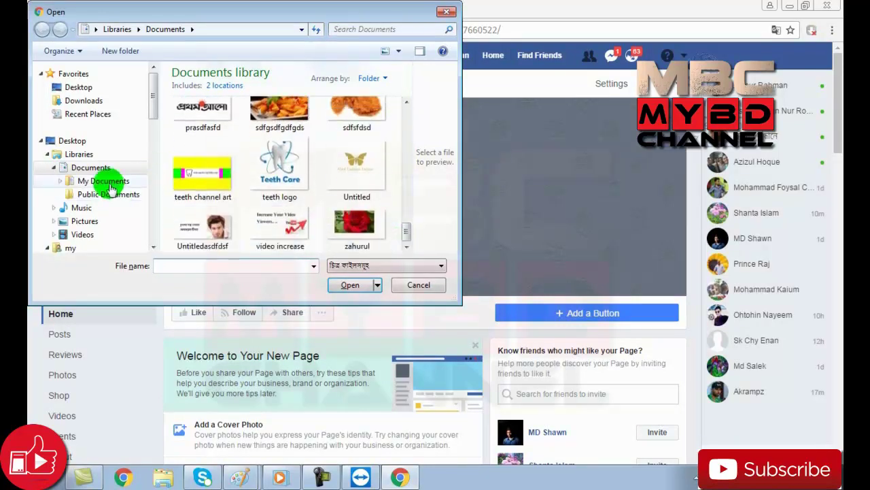
Browse the Pictures and Videos libraries, including the Boys beauty care folder, for a suitable profile picture, and return to the Documents library.
left_click(86, 220)
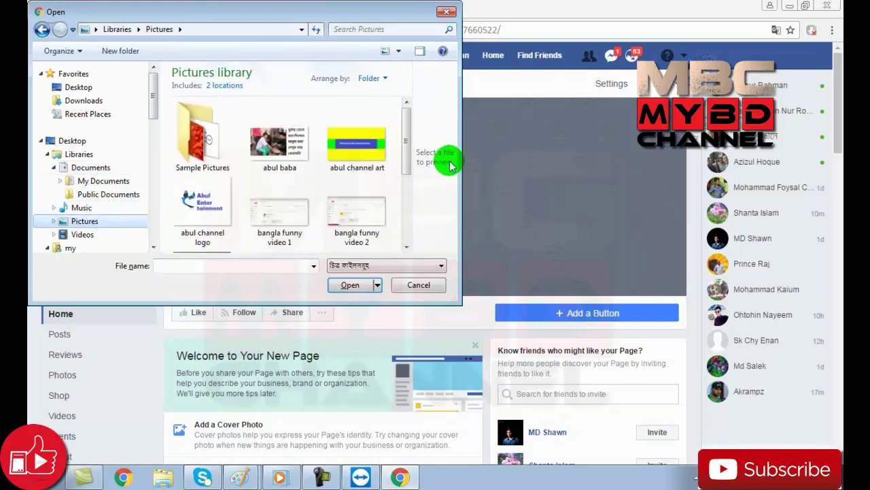
left_click_drag(408, 140, 407, 187)
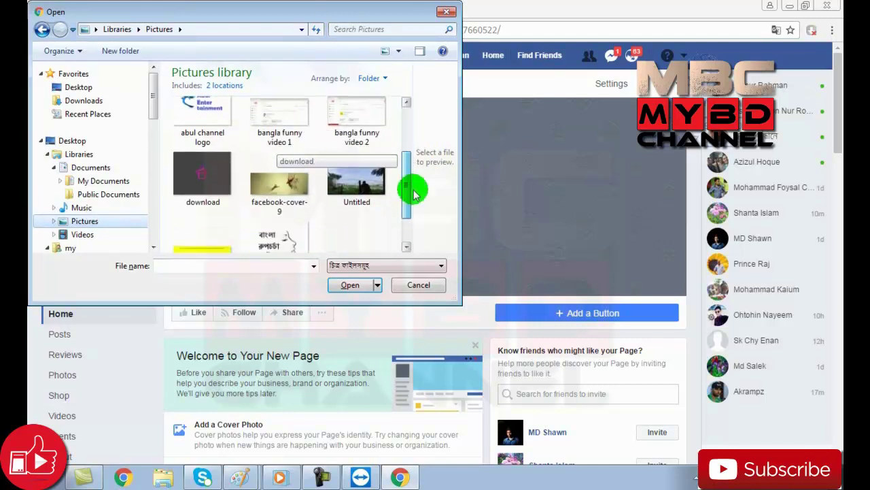
left_click(84, 235)
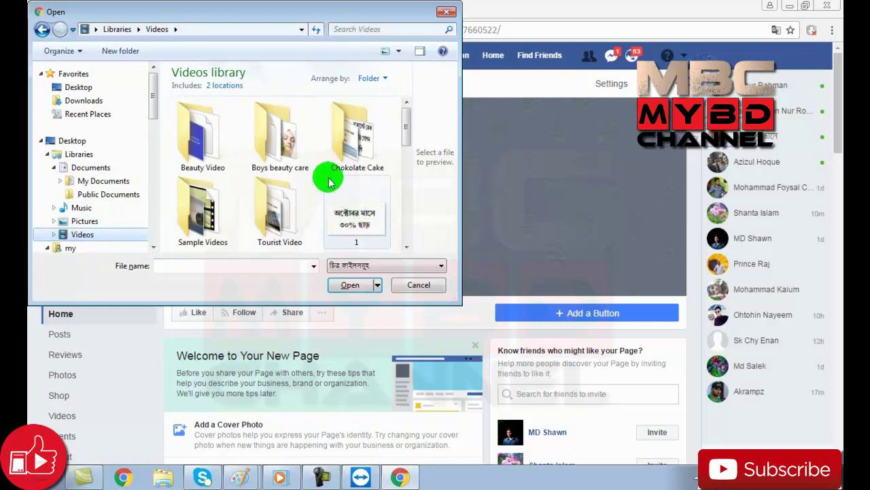
double_click(299, 140)
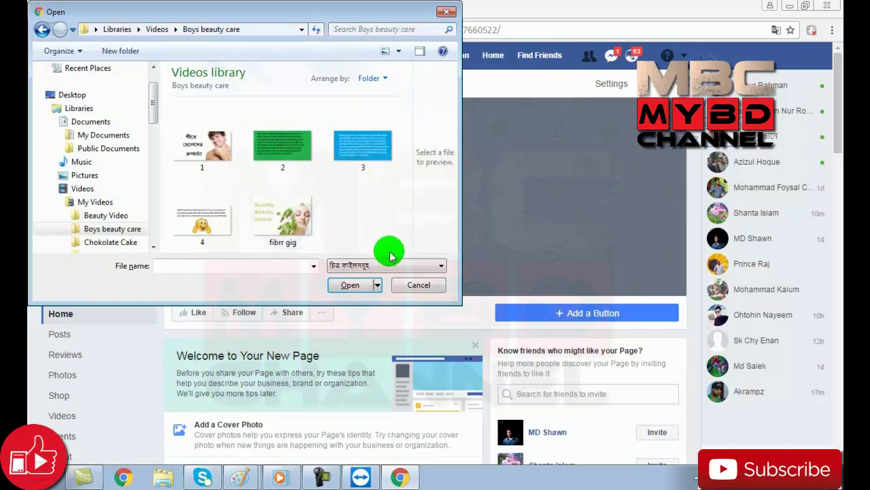
left_click(42, 30)
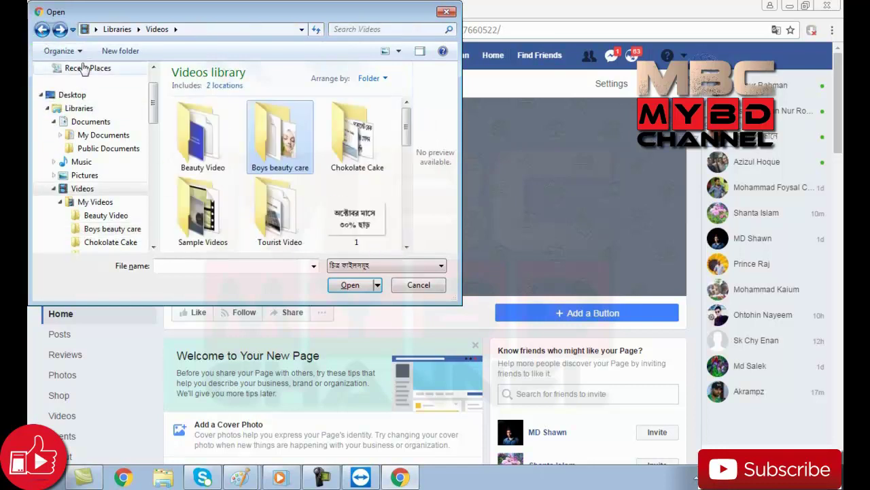
left_click_drag(404, 117, 408, 224)
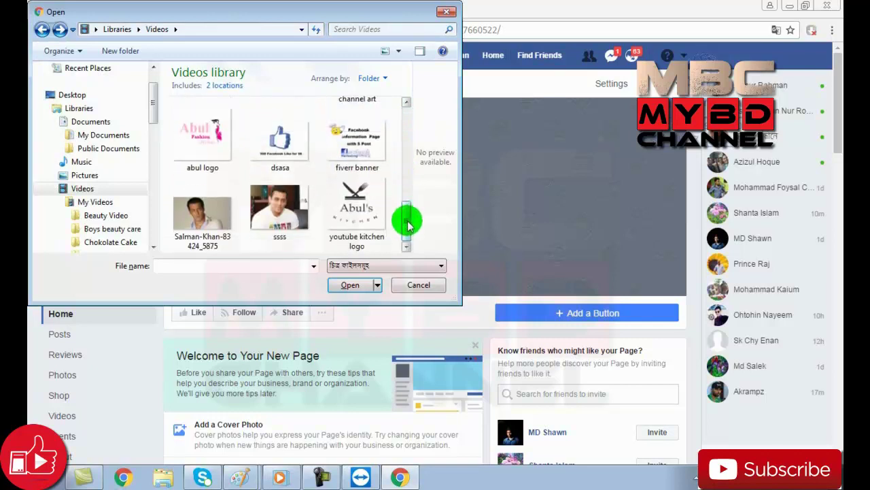
left_click(196, 128)
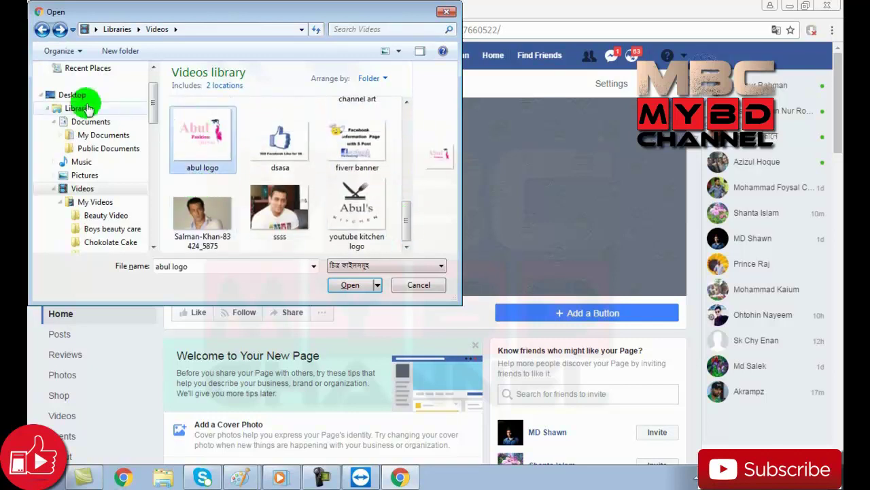
left_click(41, 29)
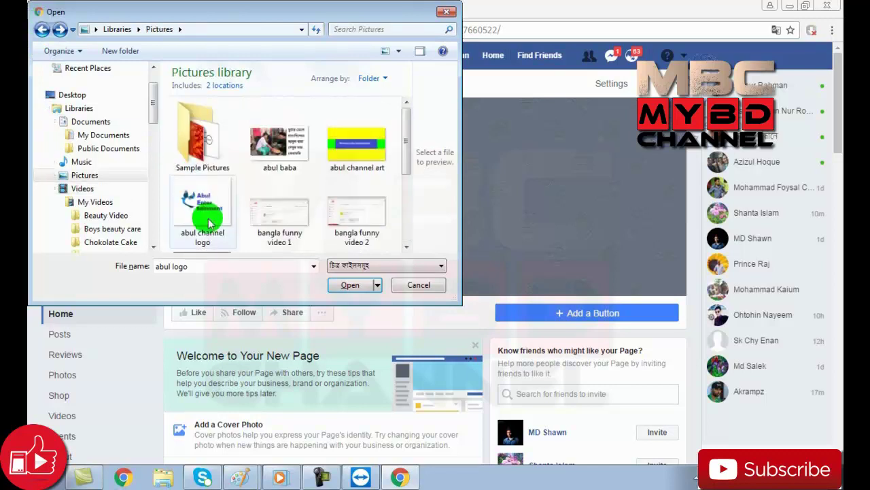
left_click(41, 29)
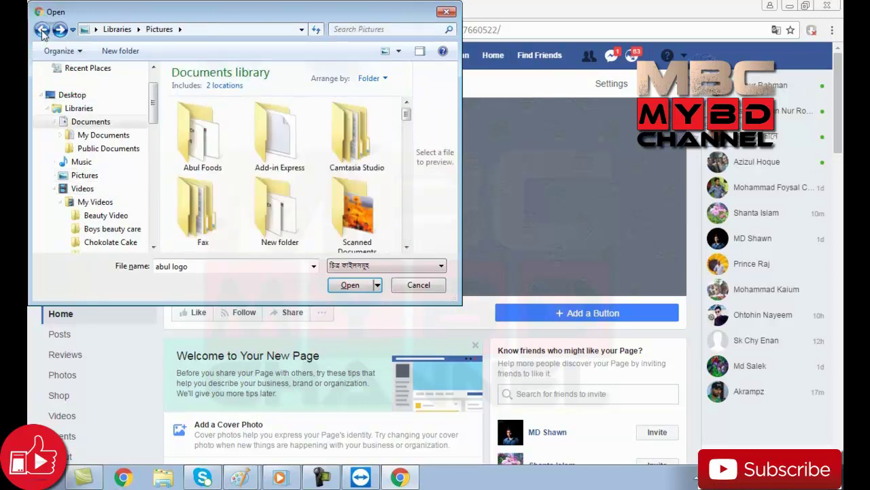
Upload the Stamibio Beauty cream image from the Documents library and save it as the page's profile picture.
left_click_drag(408, 113, 414, 200)
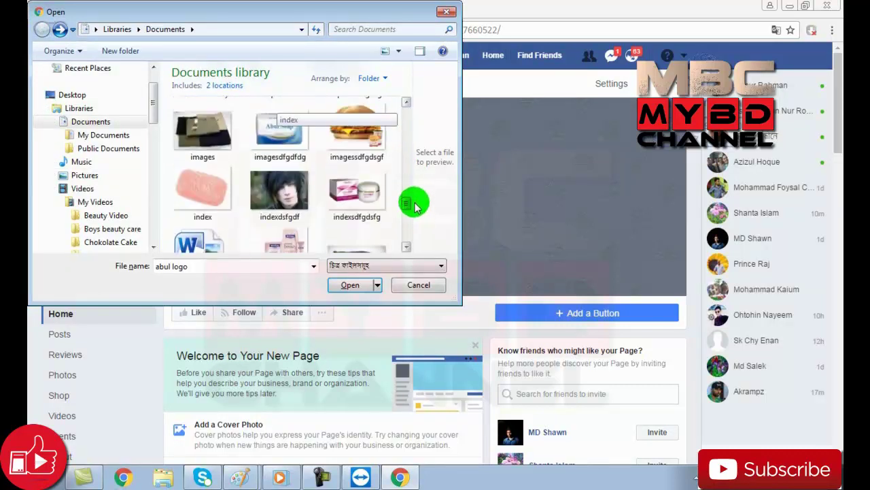
left_click(343, 178)
left_click(350, 284)
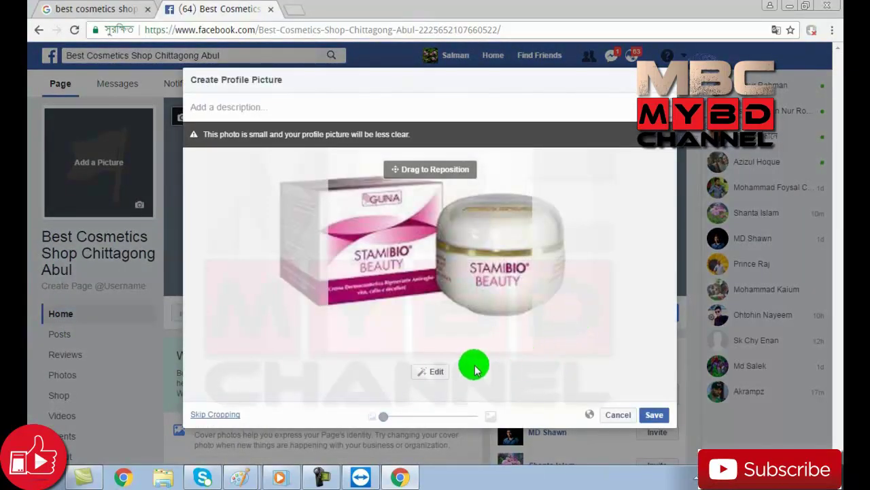
left_click(652, 413)
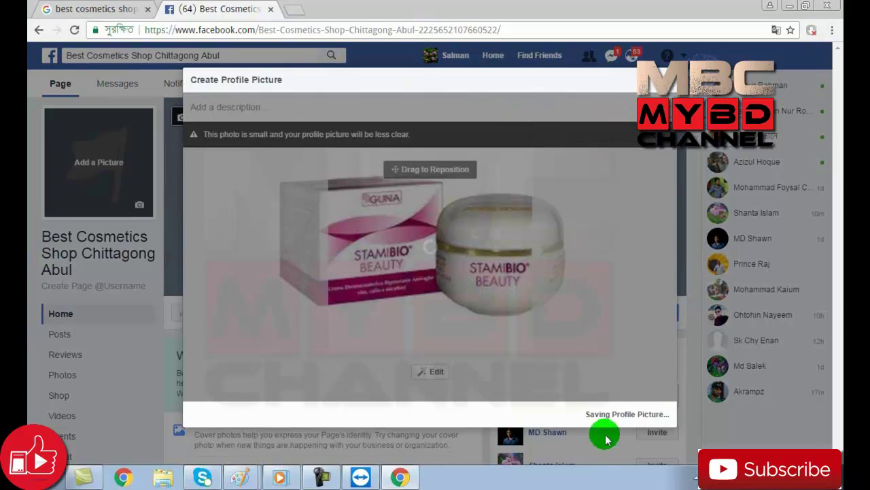
Open Google Images in a new browser tab.
left_click(296, 10)
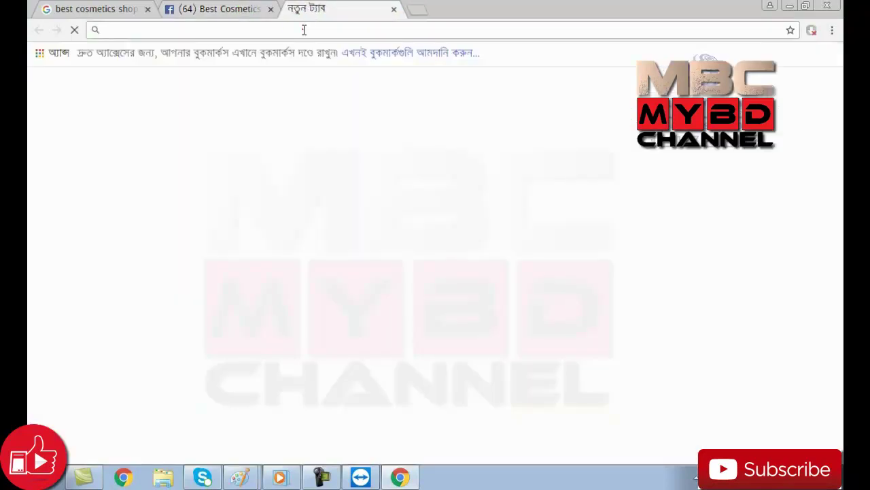
left_click(304, 30)
type("i")
key("Return")
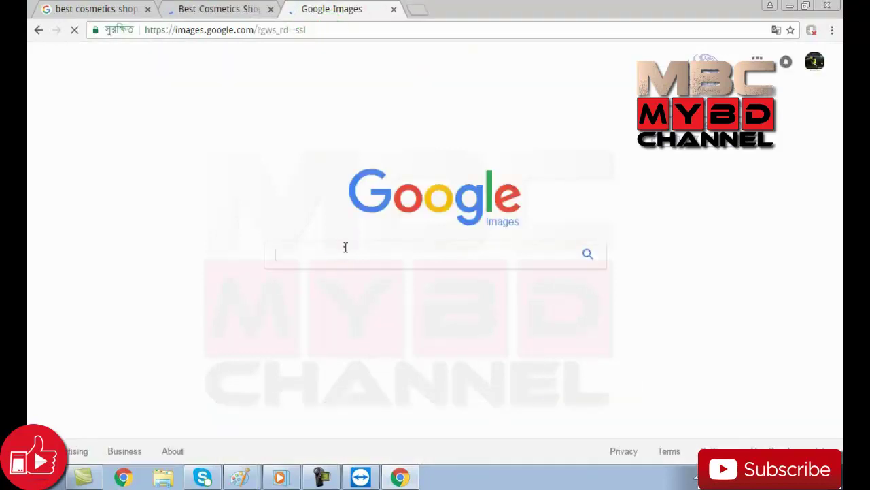
Search Google Images for "cosmetics logo" and look through the results.
left_click(347, 256)
type("cosmet")
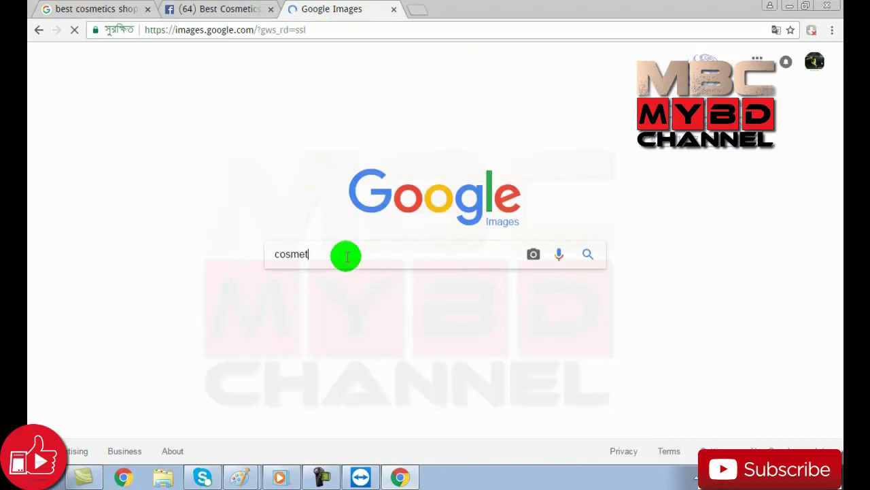
type("ics logo")
key("Return")
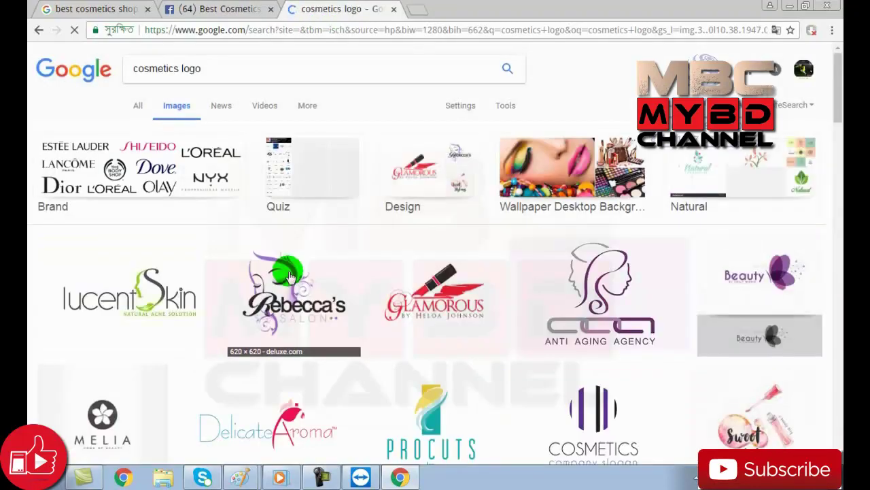
scroll(291, 276, "down", 2)
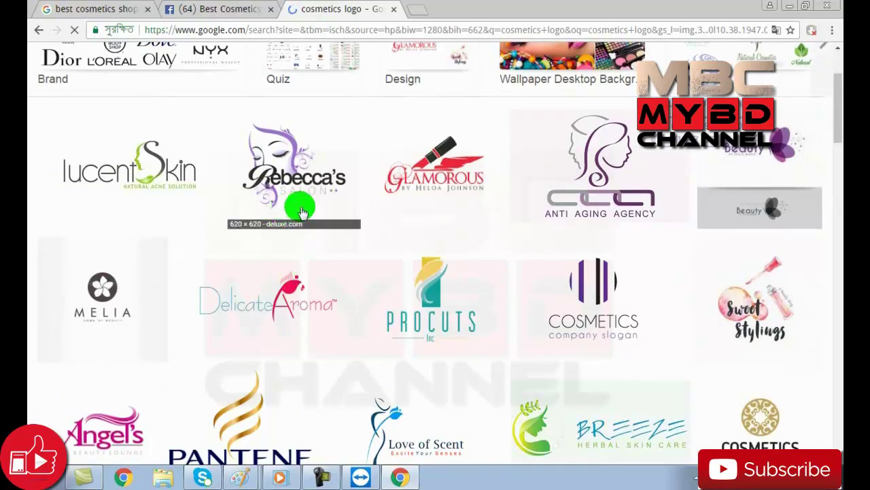
Open the Rebecca's Salon logo result and copy its preview image, closing the advertising pages that open.
left_click(287, 169)
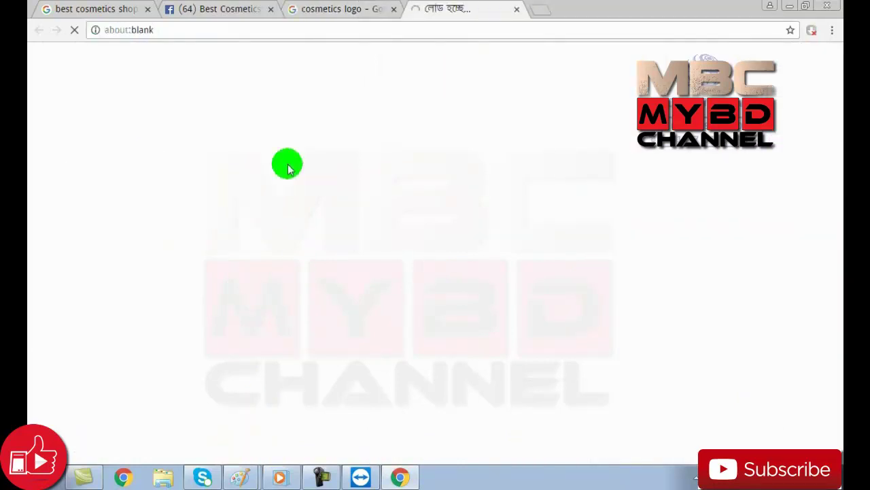
left_click(319, 11)
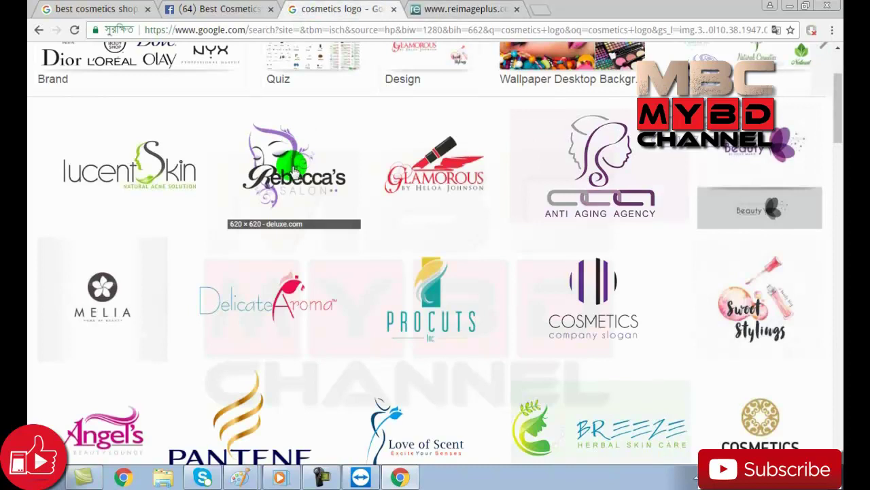
left_click(517, 9)
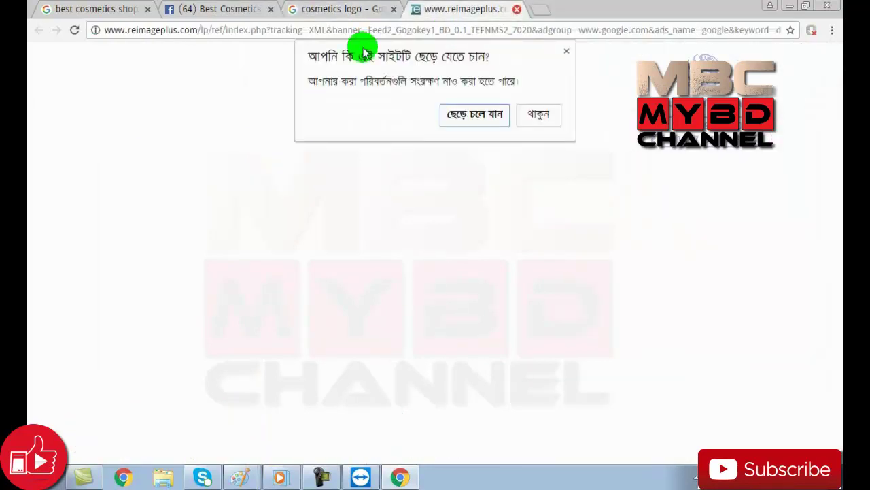
left_click(453, 114)
left_click(284, 167)
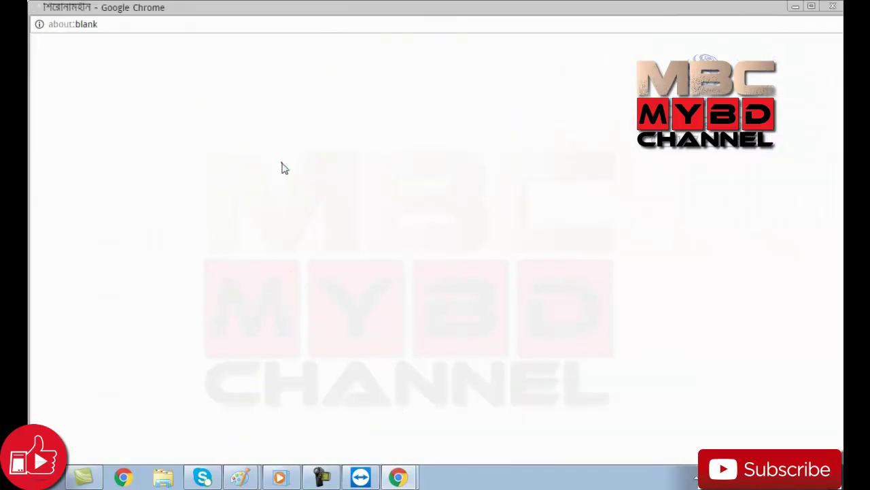
left_click(832, 6)
right_click(300, 248)
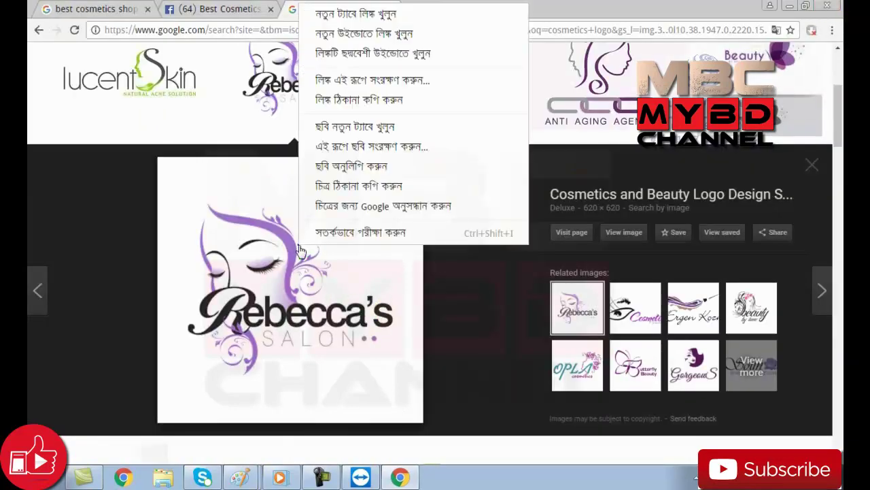
left_click(349, 165)
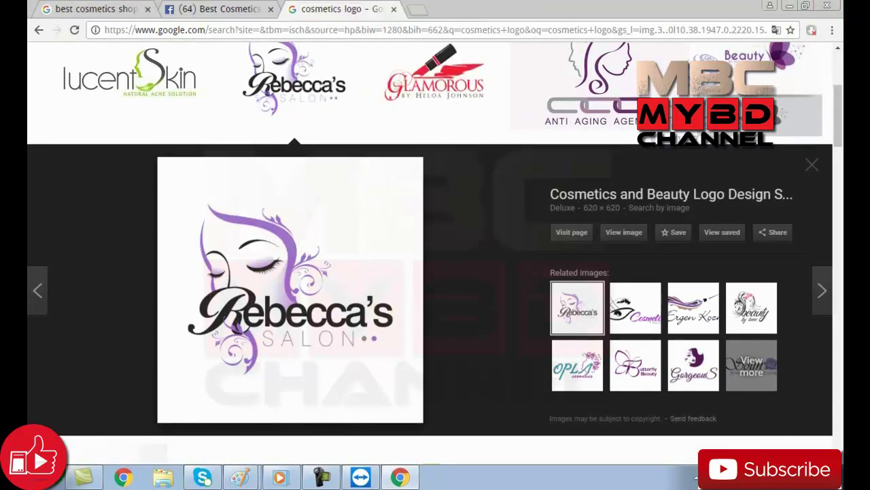
Open a maximized blank Paint canvas, paste the copied logo and reposition it near the canvas's upper middle.
left_click(21, 476)
left_click(102, 102)
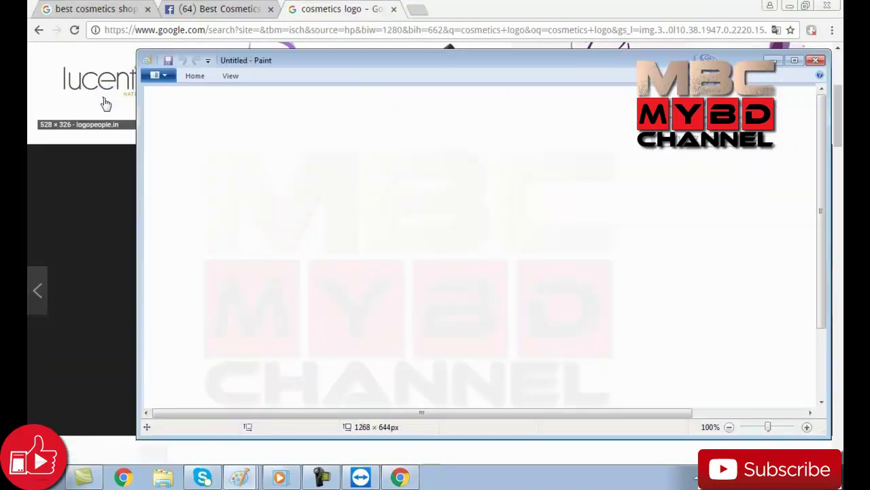
left_click(792, 61)
left_click(85, 22)
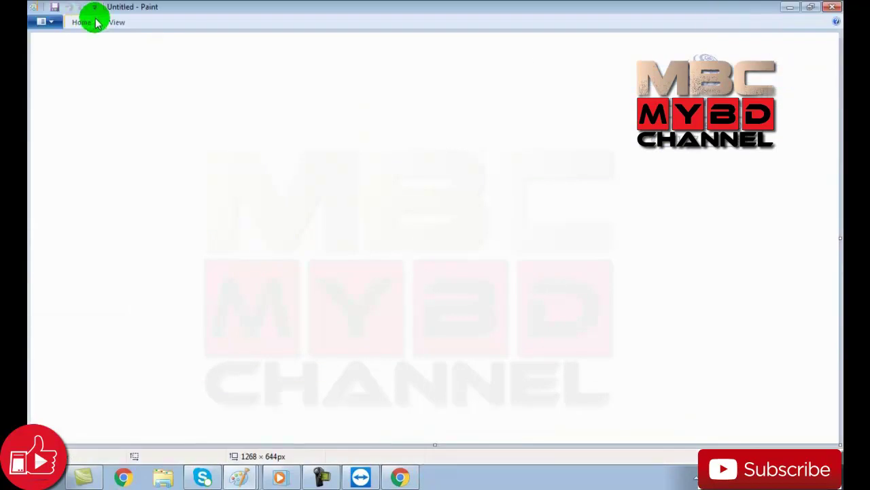
left_click(43, 46)
left_click_drag(266, 246, 372, 225)
left_click(87, 203)
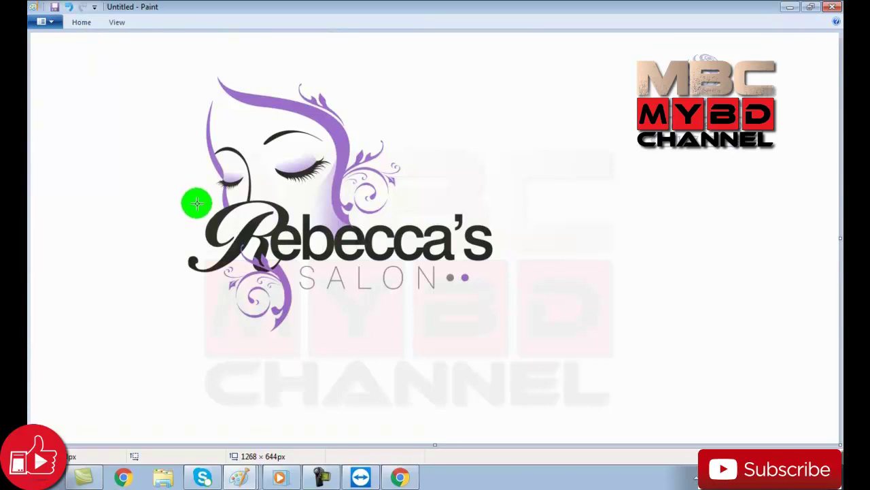
Delete the Rebecca's Salon lettering and lower swirl using selections of about 630 × 197 px and 86 × 96 px.
mouse_move(201, 202)
left_mouse_down()
mouse_move(215, 261)
mouse_move(501, 321)
mouse_move(611, 334)
mouse_move(602, 327)
left_mouse_up()
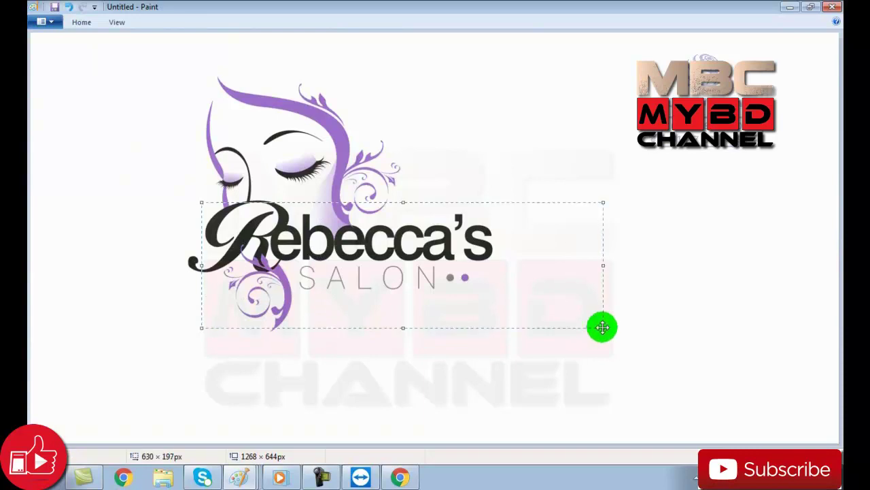
key("Delete")
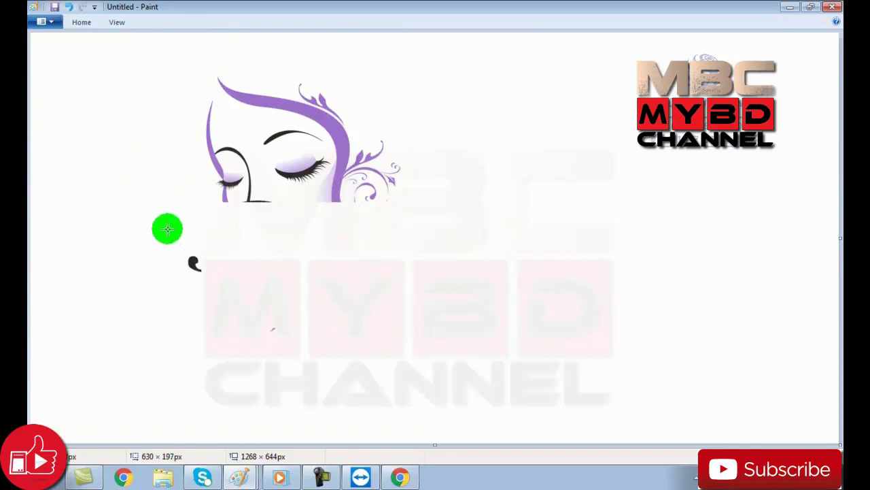
left_click_drag(168, 234, 221, 294)
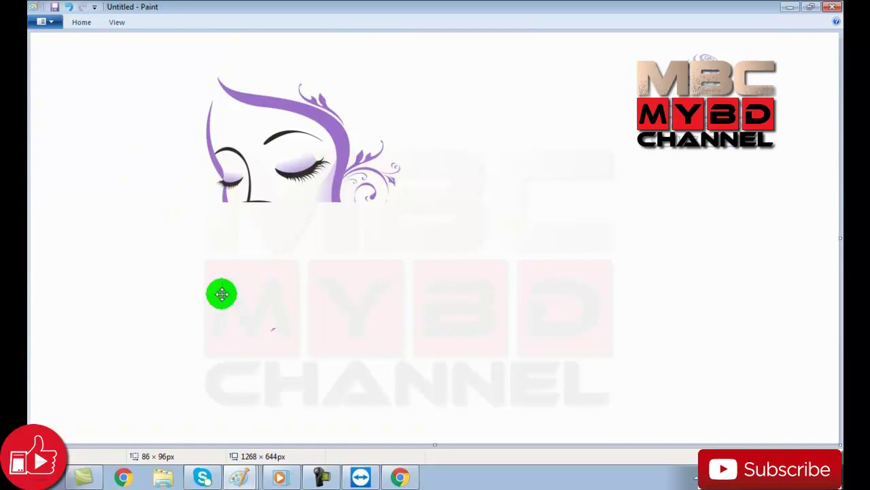
Add a text box about 405 × 88 px below the face drawing with the text "Abul Cosmetics".
left_click(81, 22)
left_click(216, 40)
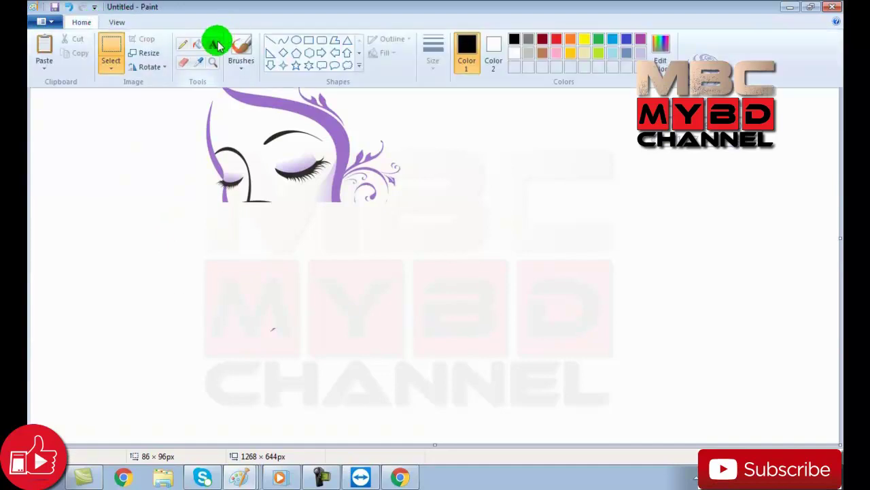
left_click(213, 224)
mouse_move(229, 249)
left_mouse_down()
mouse_move(394, 243)
mouse_move(387, 228)
mouse_move(467, 227)
left_mouse_up()
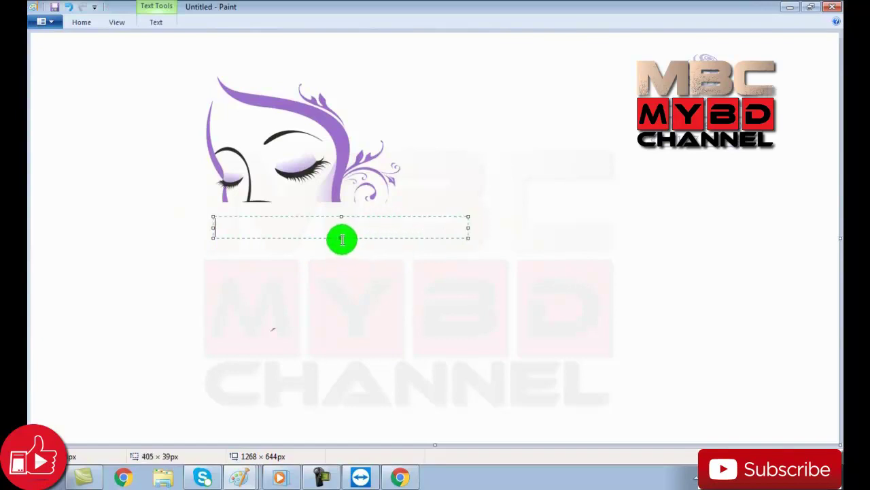
left_click_drag(341, 237, 342, 269)
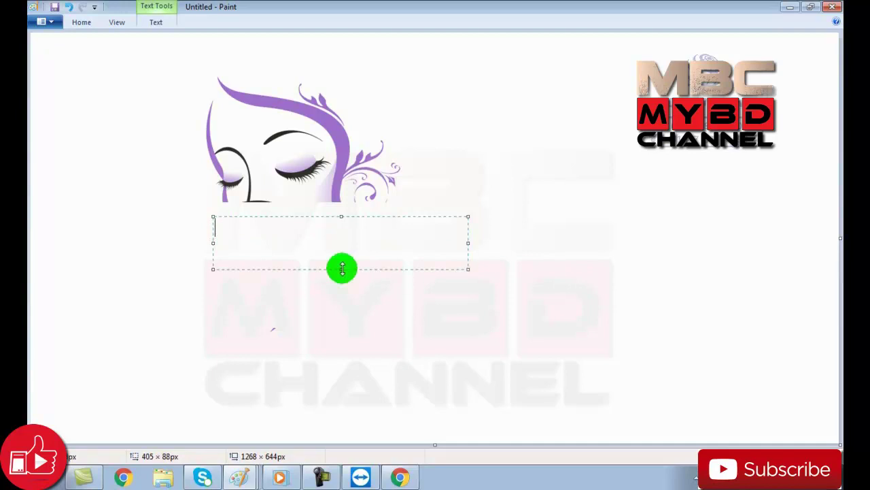
type("Abul Coism")
key("BackSpace")
key("BackSpace")
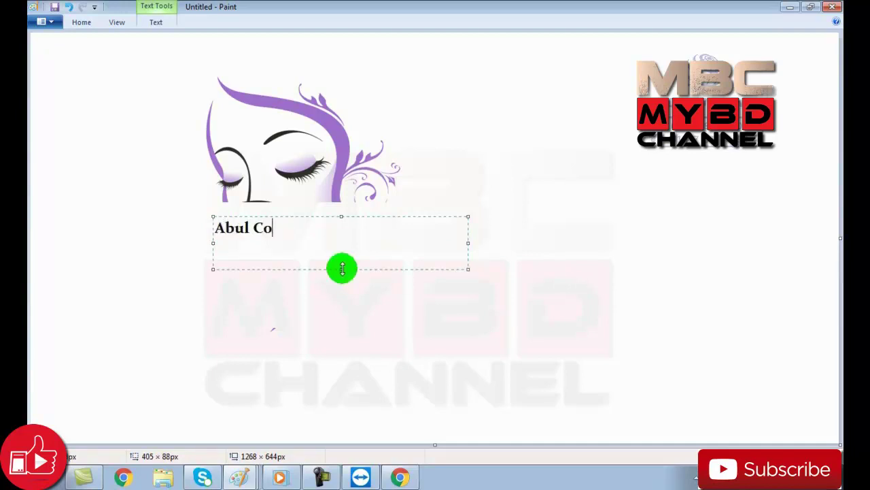
type("smetics")
left_click(342, 268)
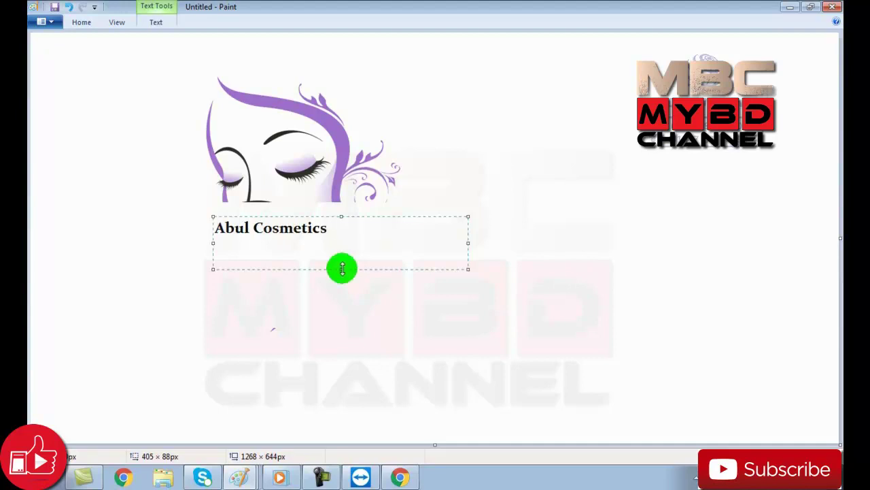
type("s C")
Set the whole Abul Cosmetics text to size 36 in the Chiller font.
key("ctrl+a")
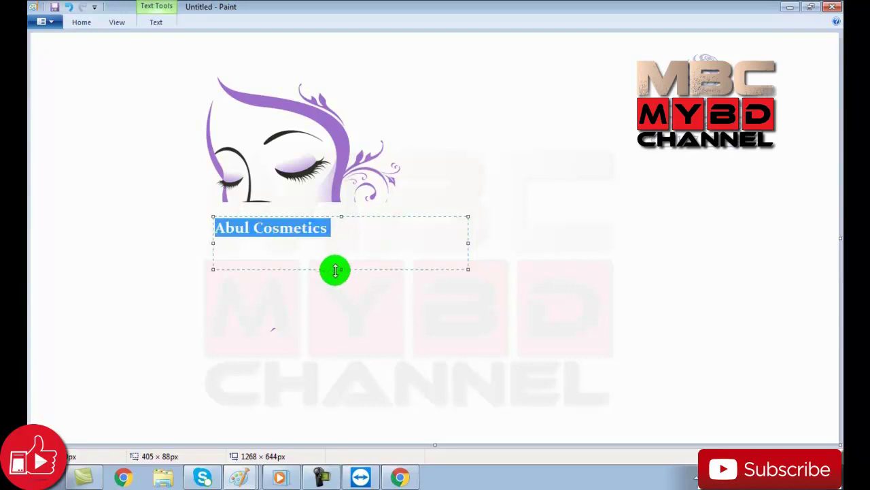
left_click(151, 25)
left_click(119, 64)
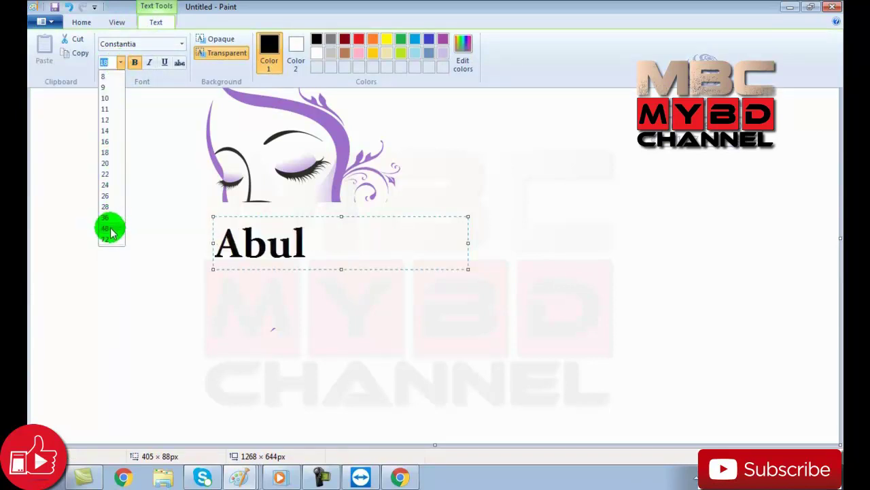
left_click(111, 219)
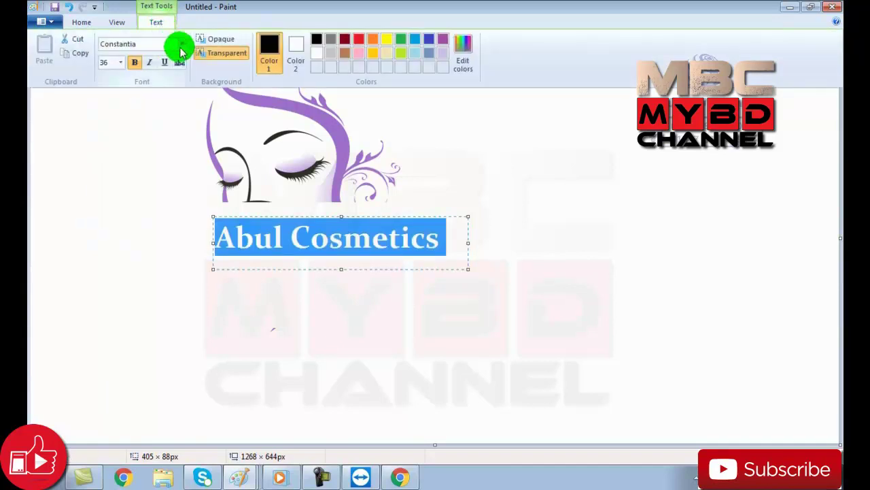
left_click(184, 47)
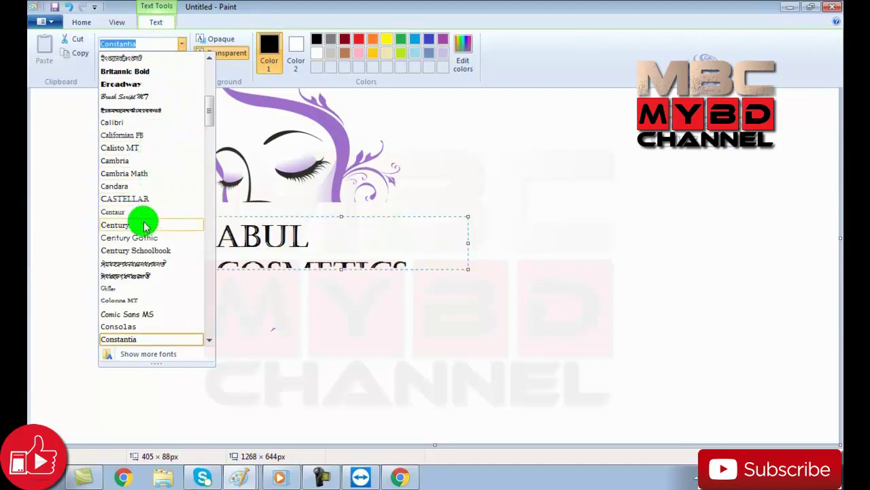
left_click(143, 291)
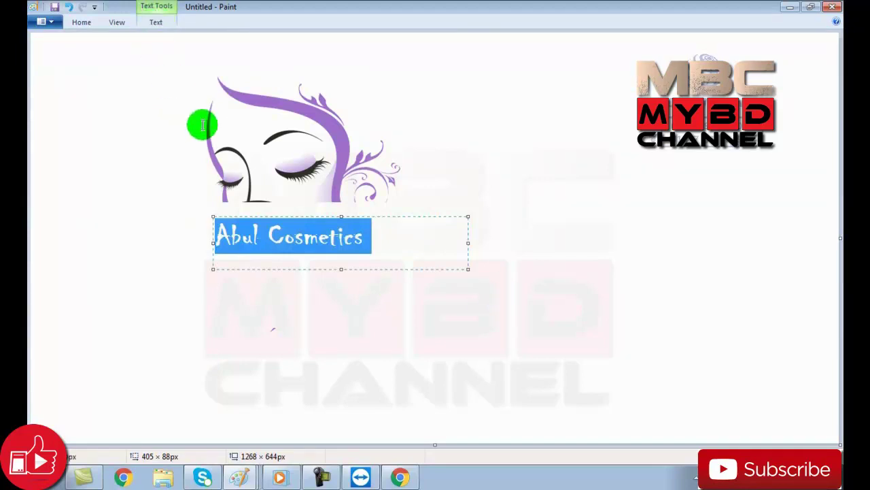
Enlarge the Abul Cosmetics text to font size 48.
left_click(154, 30)
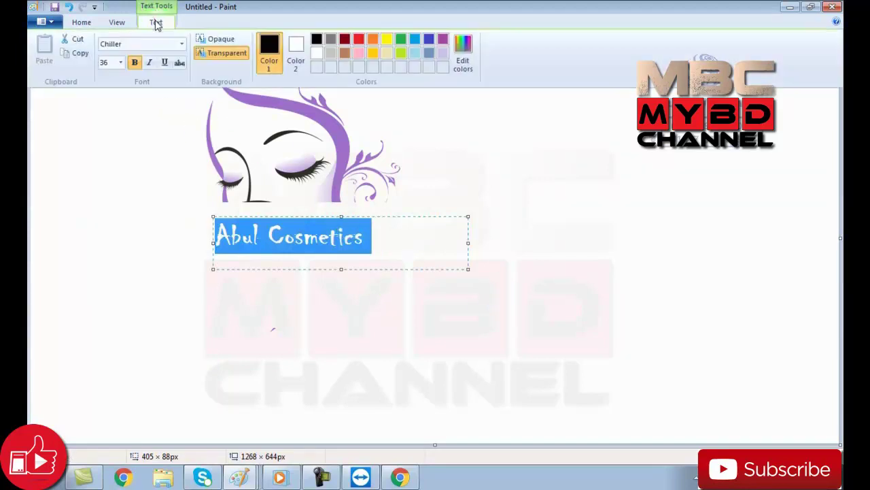
left_click(121, 61)
left_click(107, 228)
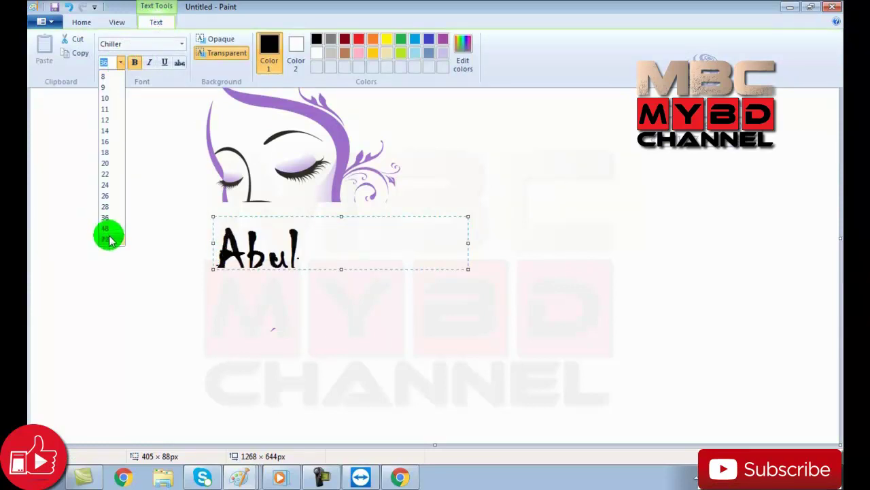
left_click(107, 229)
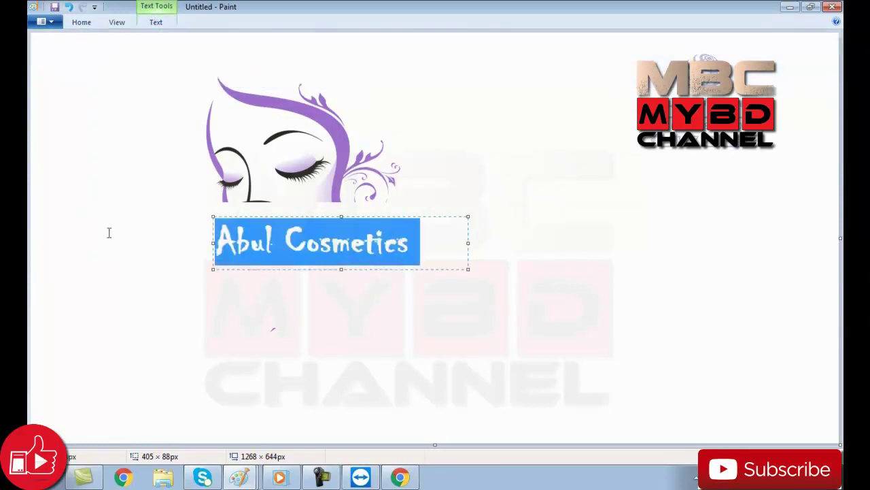
Commit the text to the canvas and select the Abul Cosmetics lettering with a rectangle of about 334 × 83 px.
left_click(436, 230)
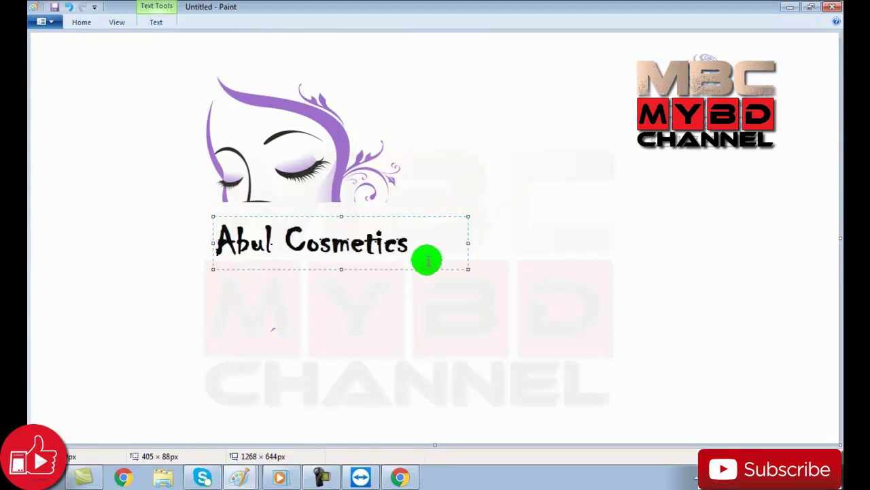
key("ctrl+a")
left_click(153, 22)
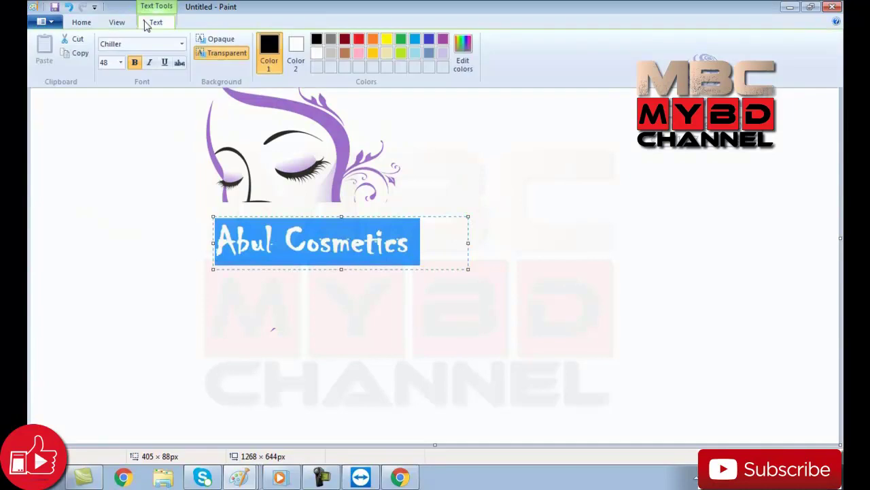
left_click(81, 22)
left_click(178, 46)
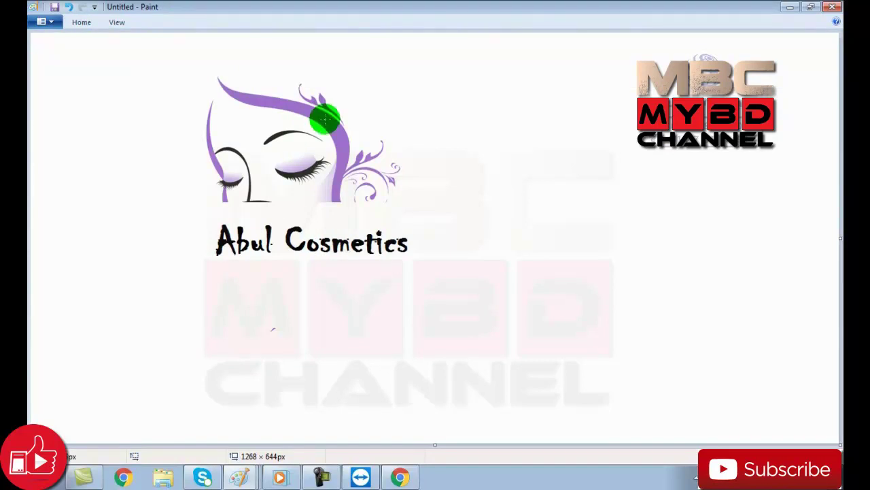
left_click(82, 22)
left_click(111, 48)
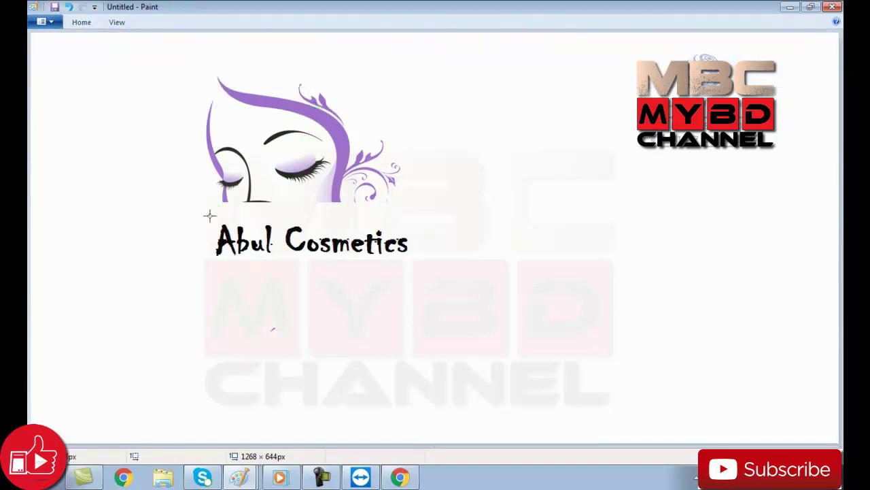
left_click_drag(234, 245, 422, 268)
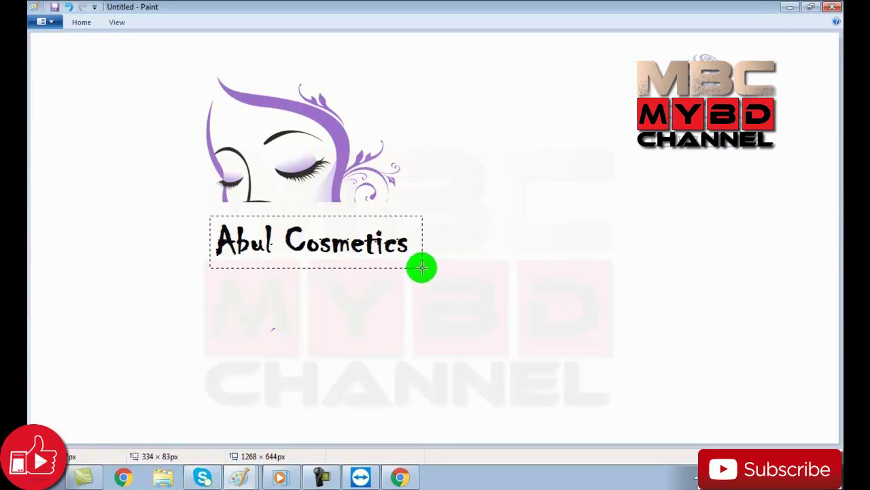
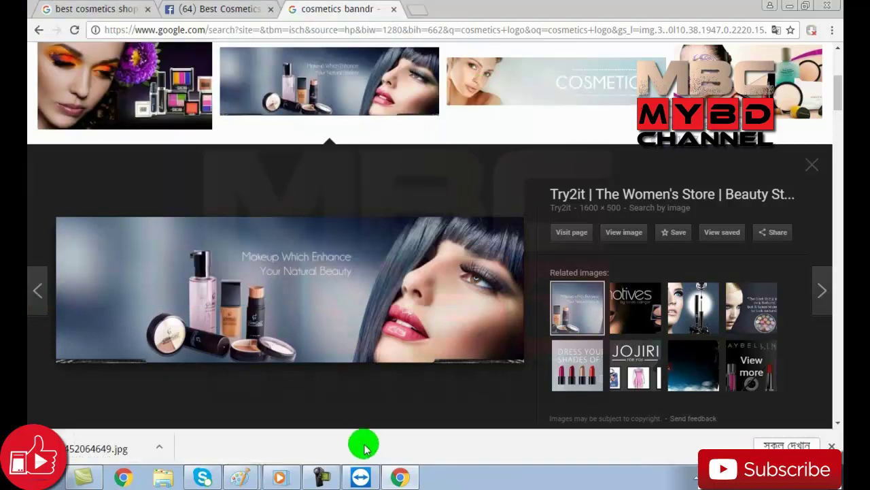
Switch to the Paint window holding the handwritten checklist of ranking items and the company keyword.
left_click(360, 476)
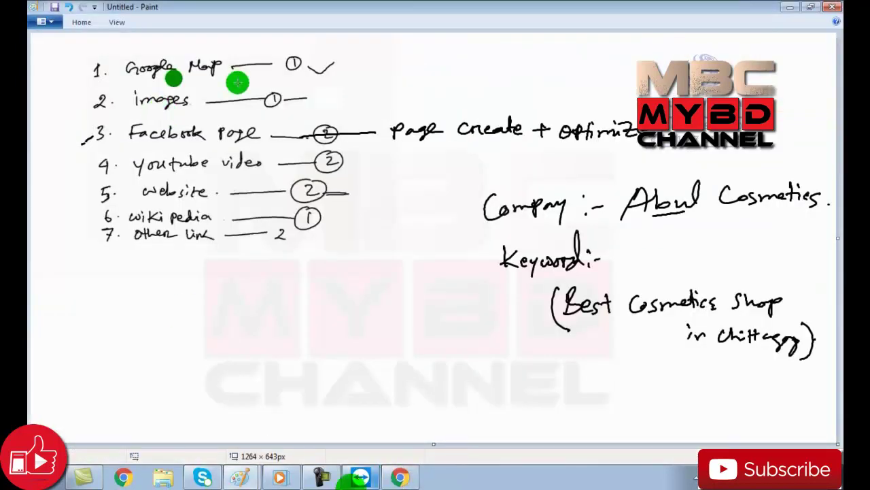
Switch to the Facebook page in Chrome and remove its current profile picture, confirming the removal.
left_click(400, 477)
left_click(208, 9)
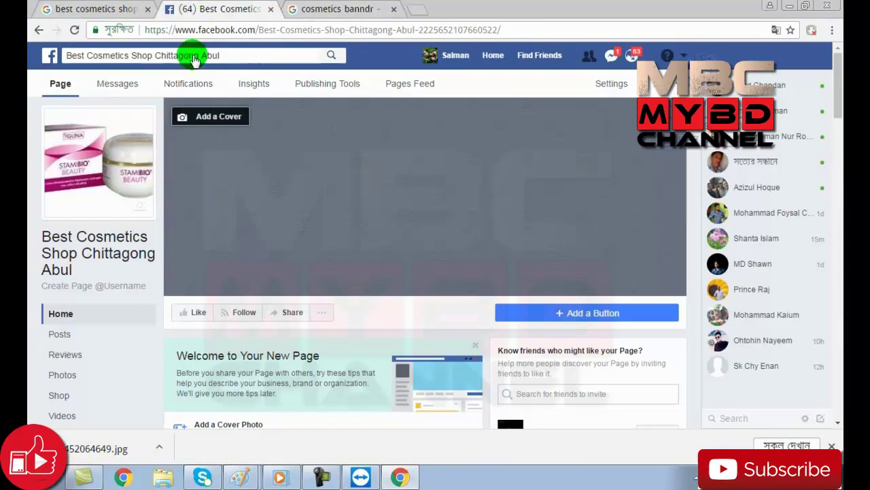
left_click(184, 116)
left_click(139, 206)
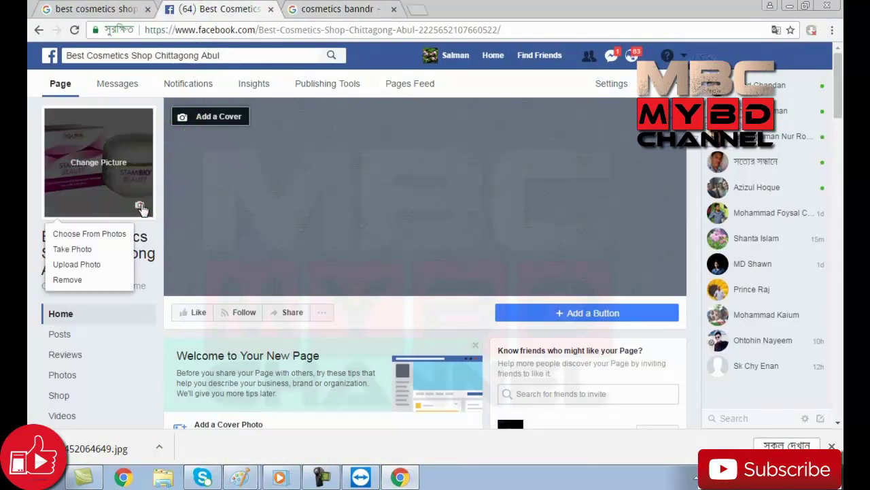
left_click(102, 279)
left_click(543, 214)
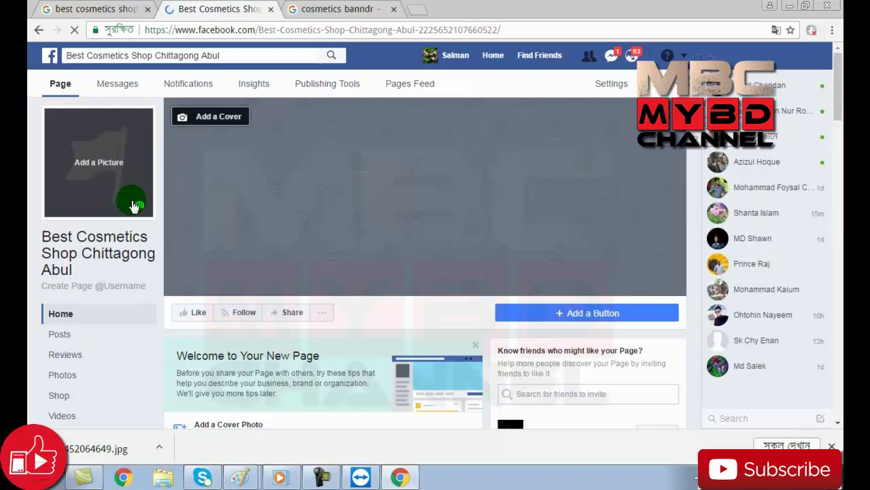
Upload the Abul Cosmetics logo from the Documents library as the page's profile picture and save it.
left_click(135, 205)
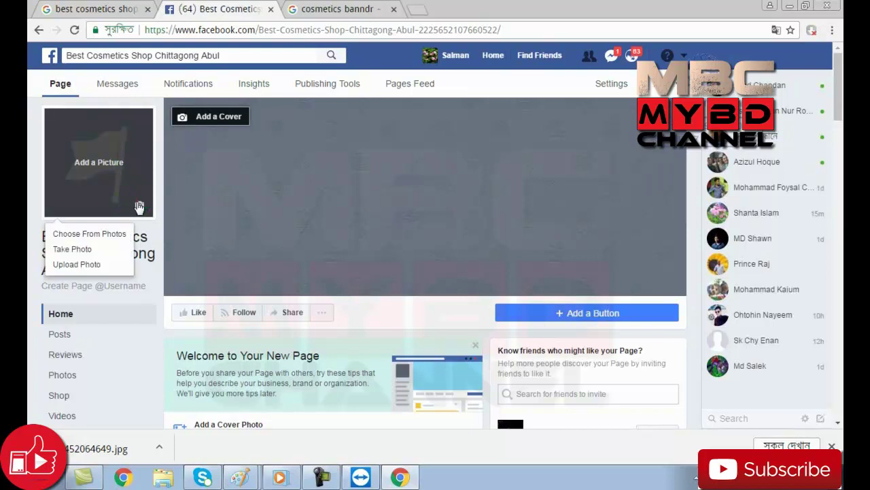
left_click(74, 265)
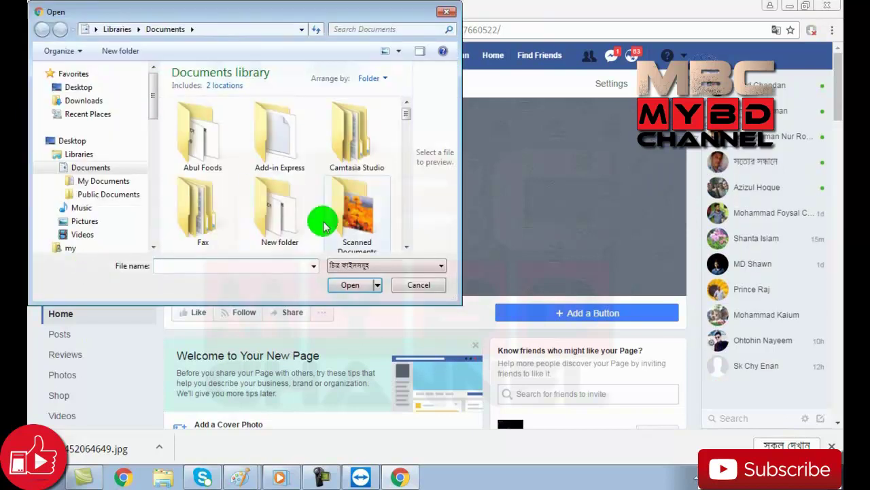
left_click(91, 168)
left_click_drag(406, 114, 408, 156)
left_click(344, 126)
left_click(348, 285)
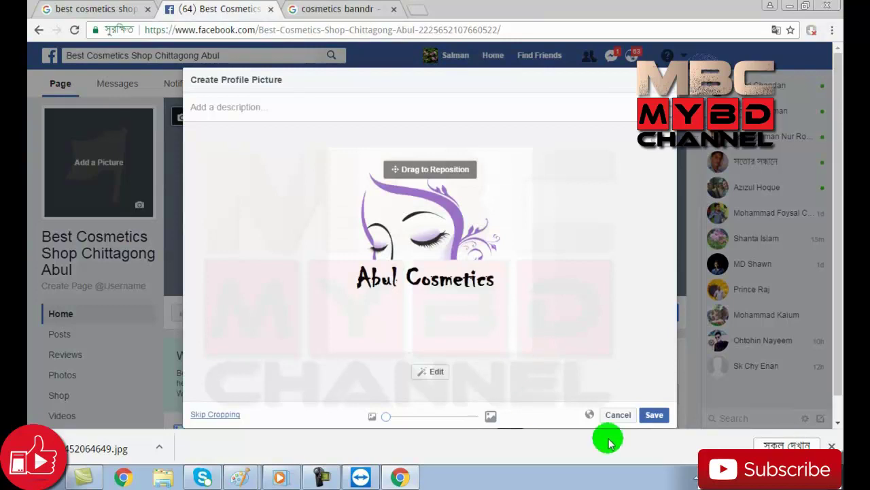
left_click(654, 414)
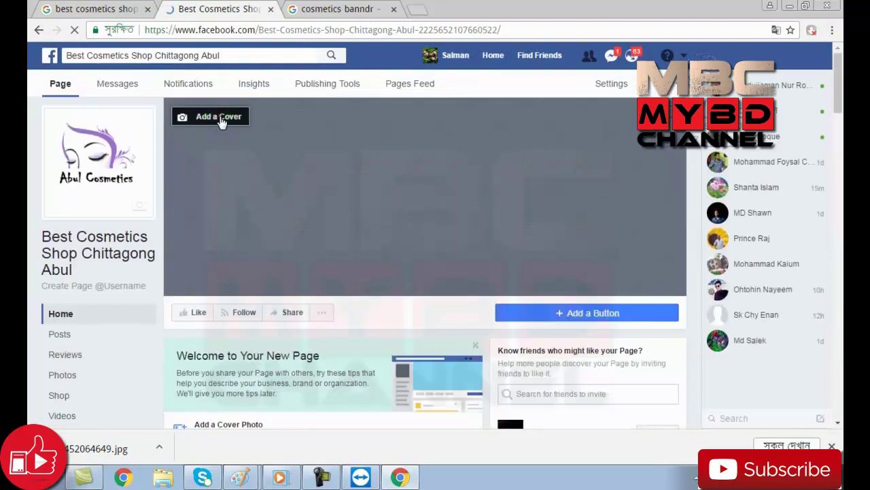
Upload the "Makeup Which Enhance Your Natural Beauty" banner from Documents as the page's cover photo and save it.
left_click(219, 118)
left_click(203, 158)
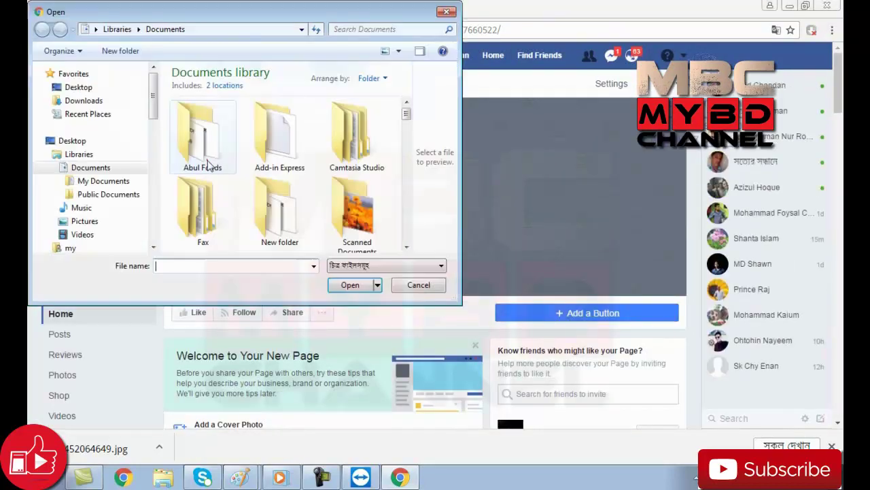
left_click_drag(404, 117, 412, 145)
left_click(363, 179)
left_click(348, 283)
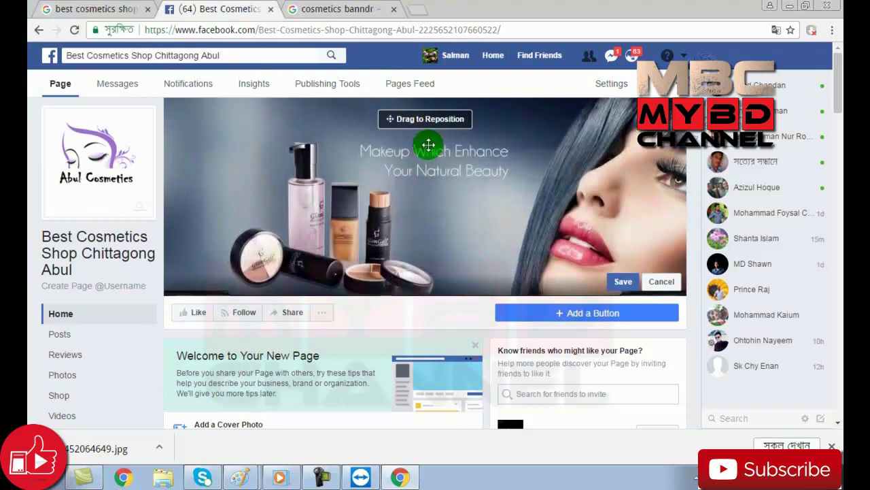
left_click(623, 281)
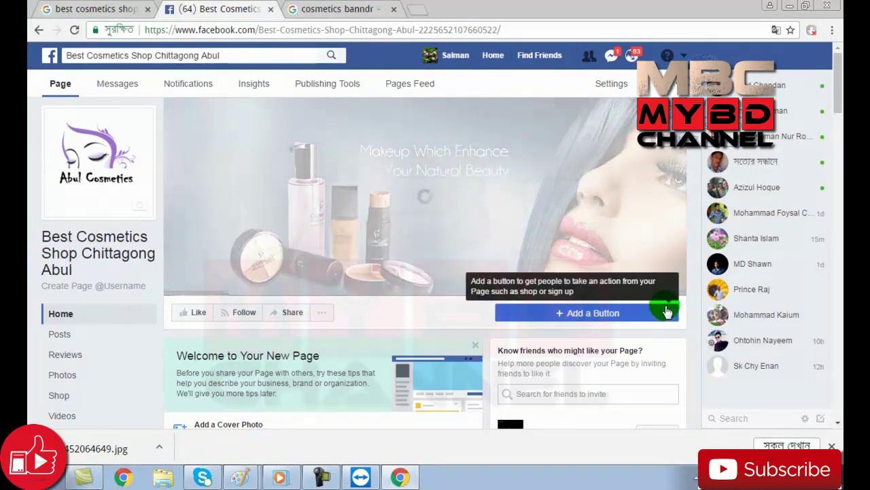
Look over the updated page and dismiss the Welcome to Your New Page tips.
scroll(305, 204, "down", 3)
scroll(302, 180, "up", 3)
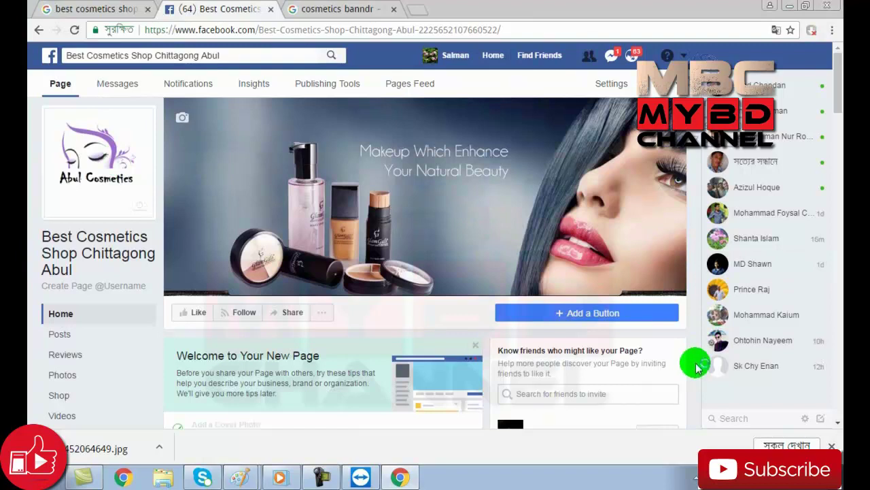
scroll(697, 367, "down", 1)
scroll(697, 368, "up", 1)
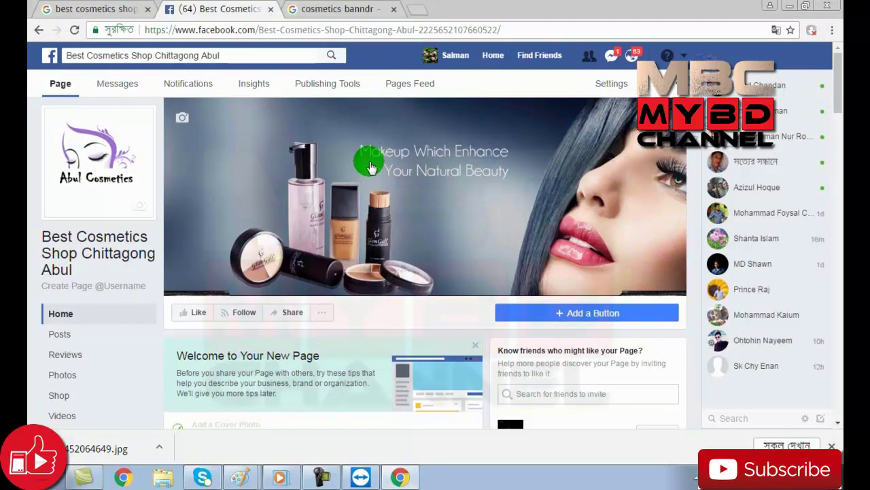
scroll(420, 230, "down", 3)
scroll(420, 229, "up", 3)
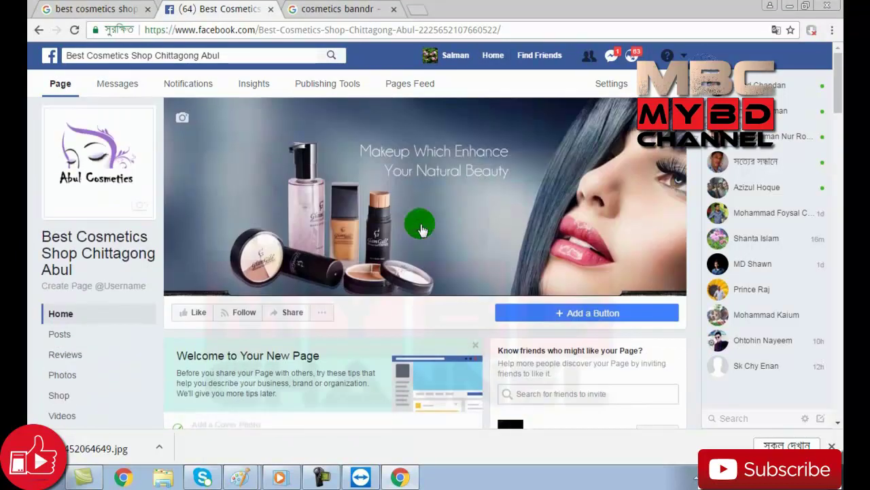
left_click(476, 349)
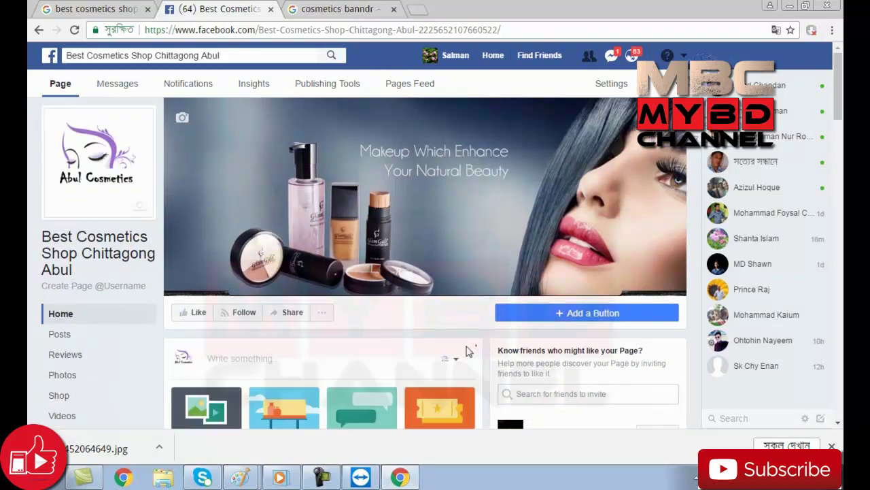
scroll(414, 351, "down", 1)
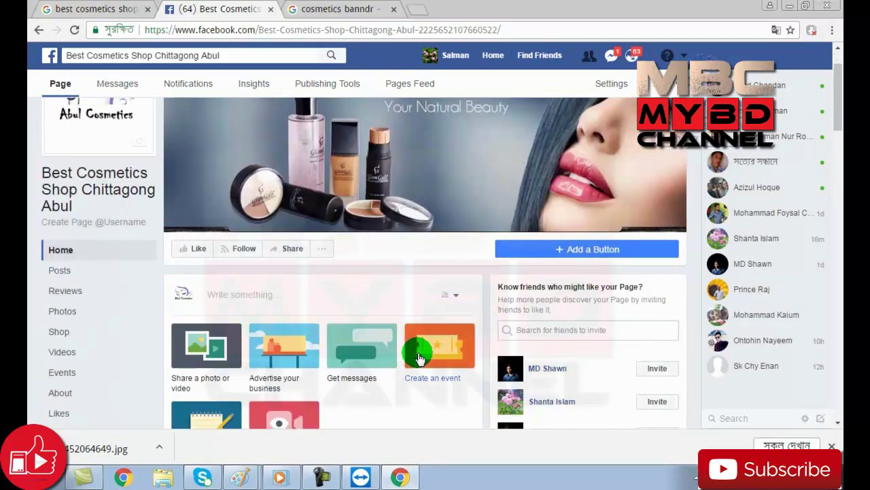
scroll(418, 358, "up", 1)
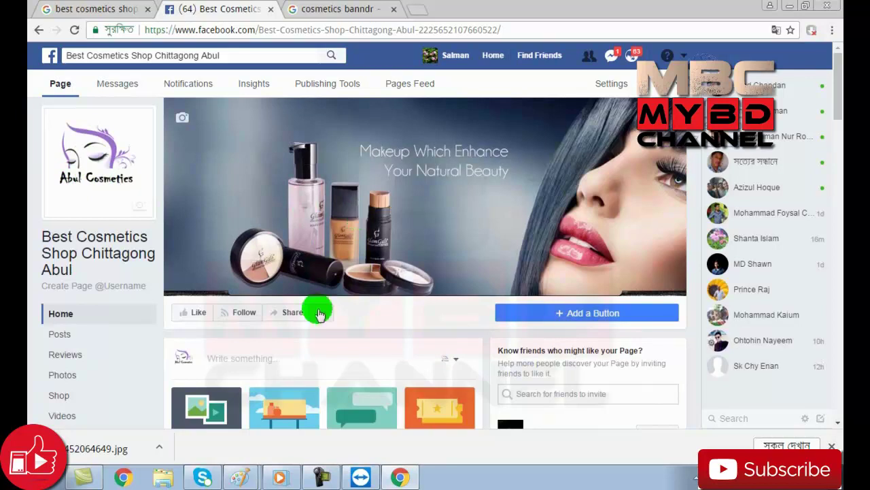
Open the composer for a new post on the Facebook page.
left_click(277, 360)
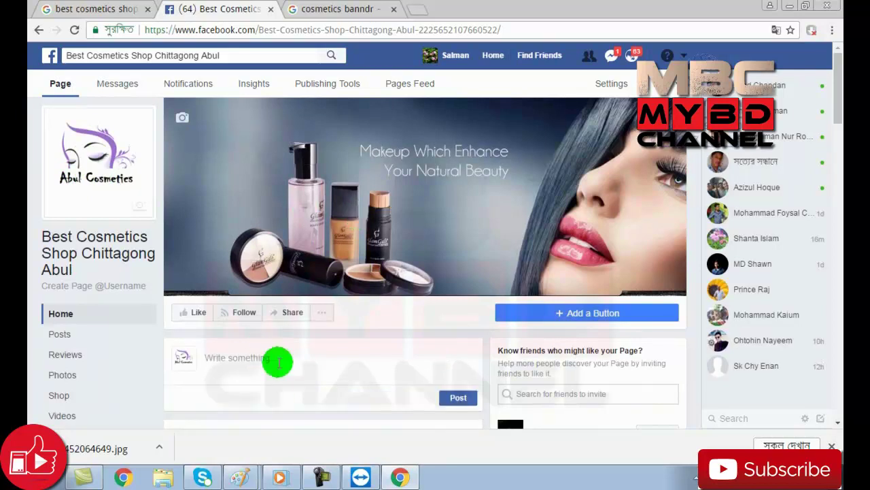
scroll(277, 360, "down", 8)
scroll(278, 363, "up", 8)
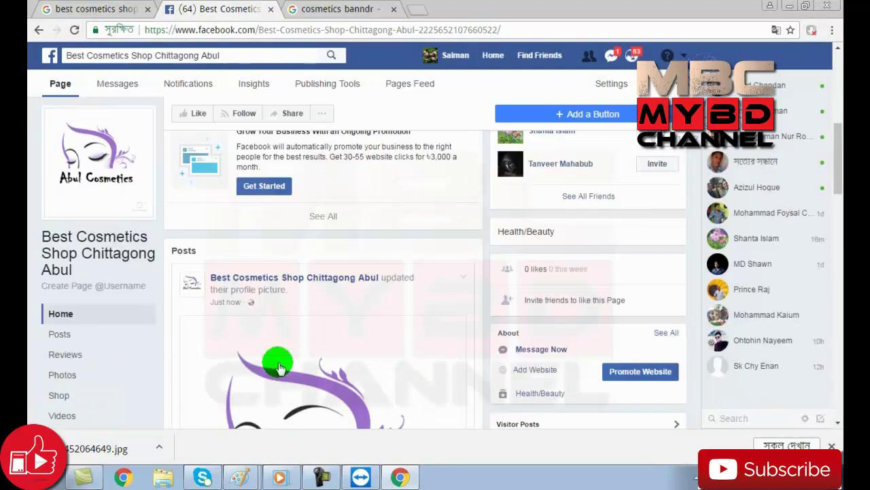
left_click(235, 367)
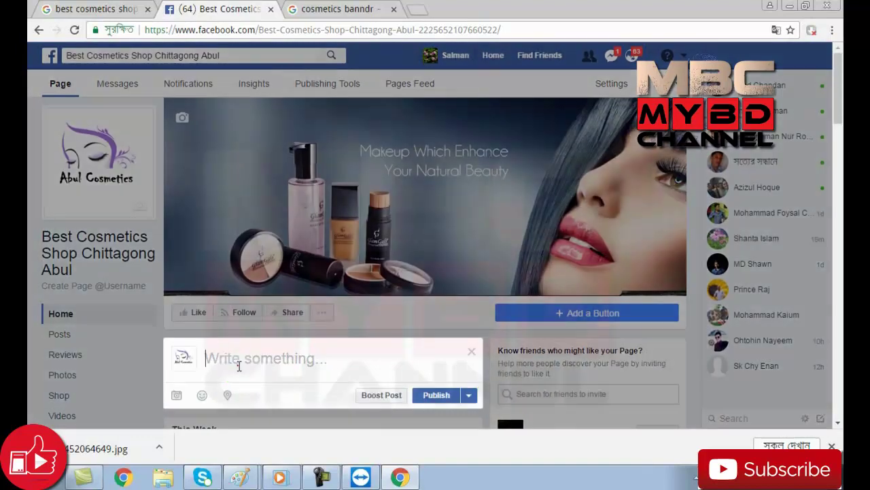
left_click(476, 358)
left_click(258, 356)
left_click(257, 357)
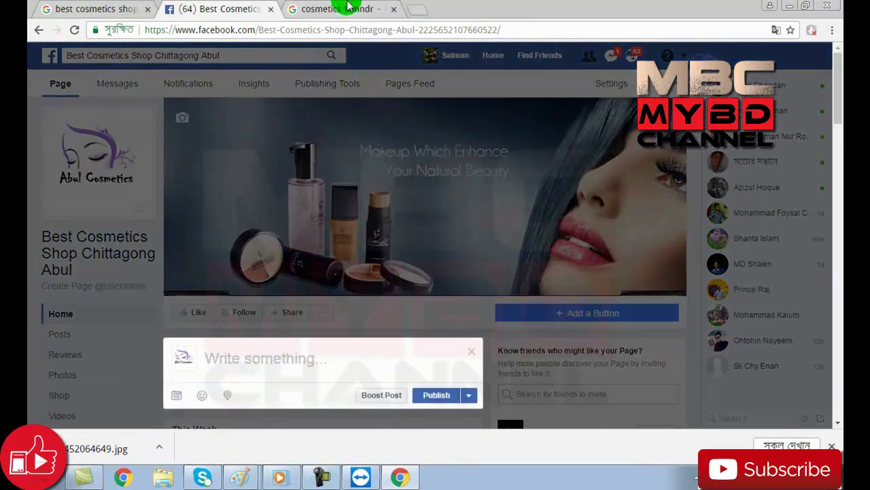
Open a new browser tab and examine the existing Google results for "best cosmetics shop in chittagong".
left_click(350, 7)
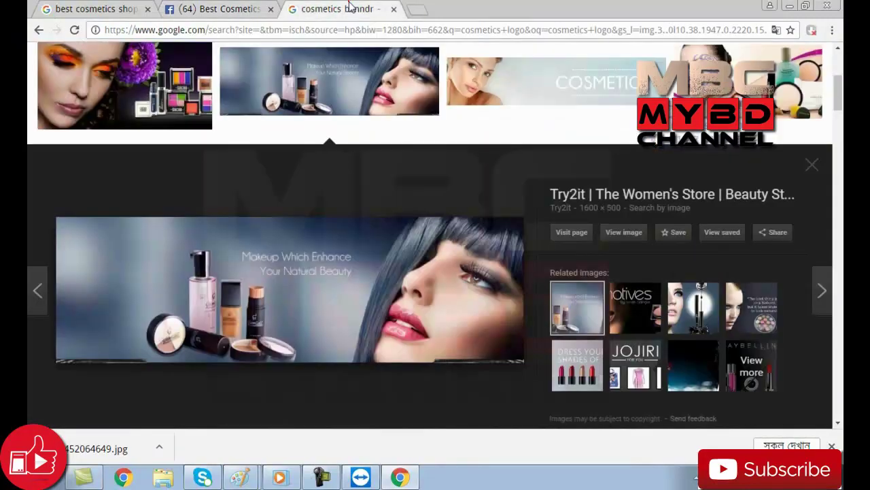
left_click(415, 10)
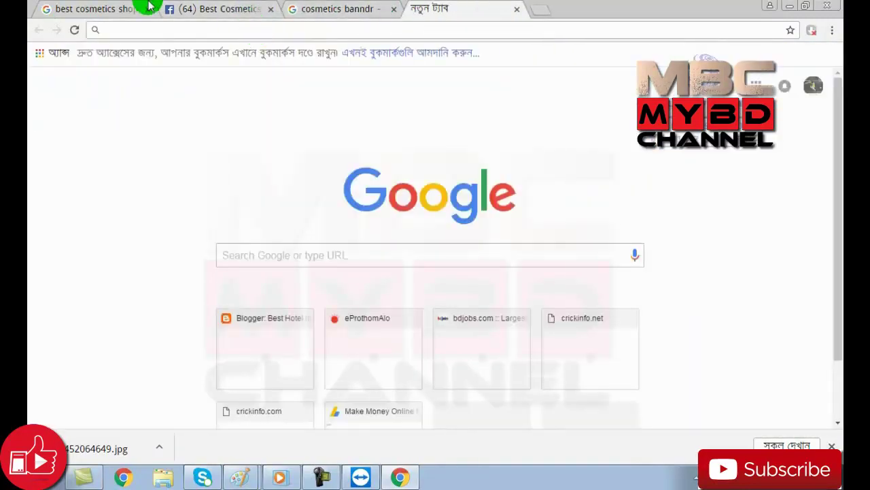
left_click(115, 11)
scroll(331, 235, "down", 3)
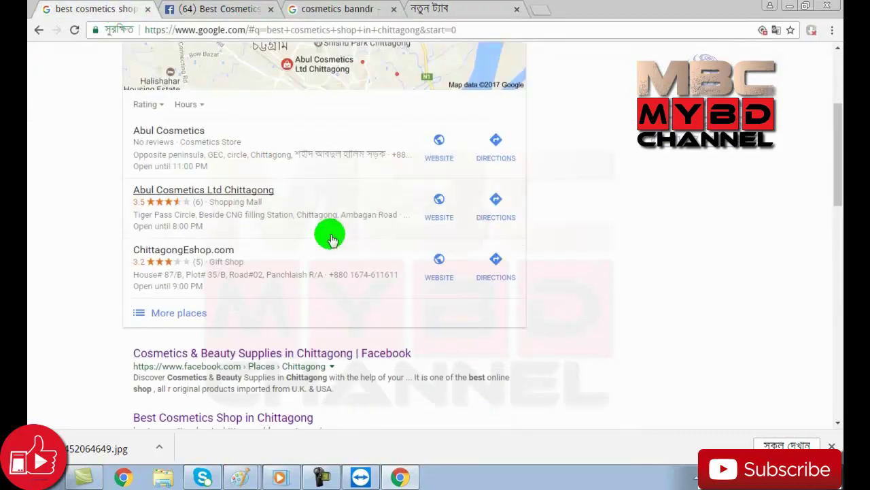
scroll(331, 240, "down", 1)
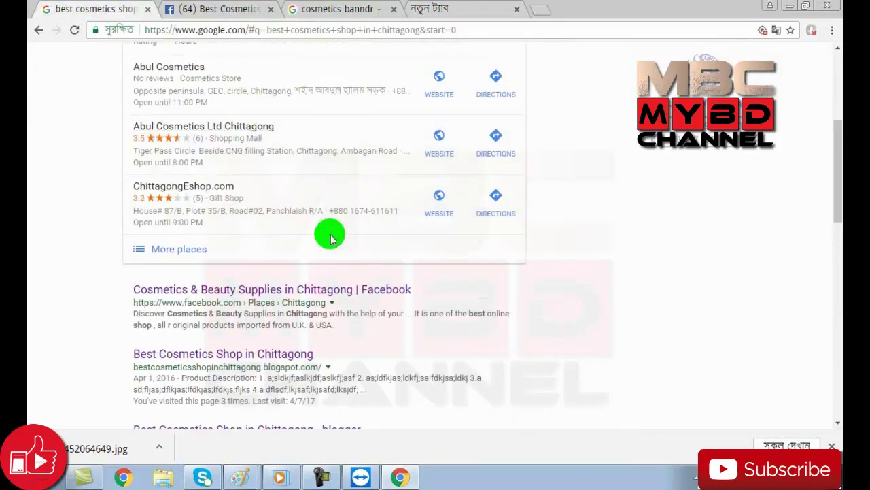
scroll(299, 299, "down", 3)
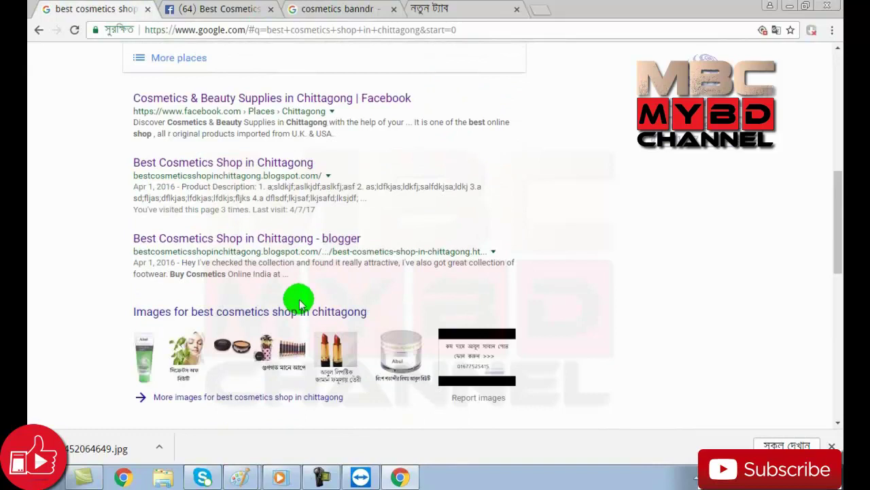
scroll(300, 300, "up", 6)
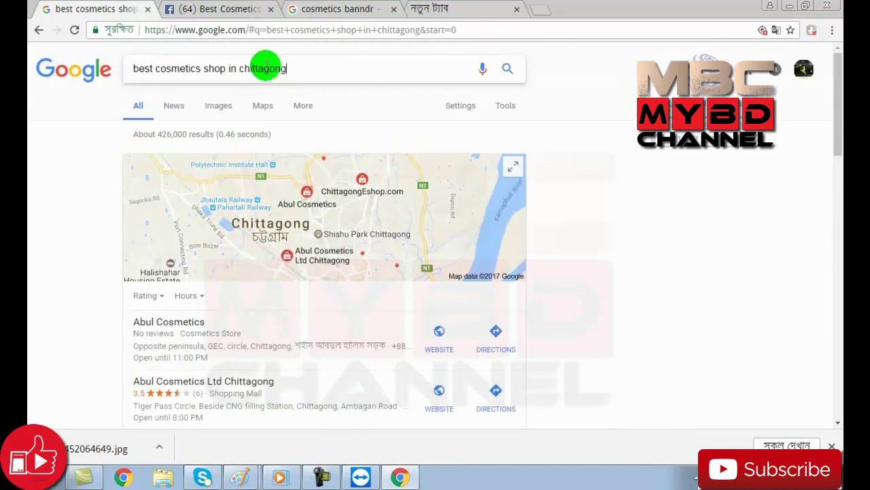
Replace "best" with "abul" in the Google query to search for "abul cosmetics shop in chittagong".
left_click_drag(151, 68, 101, 81)
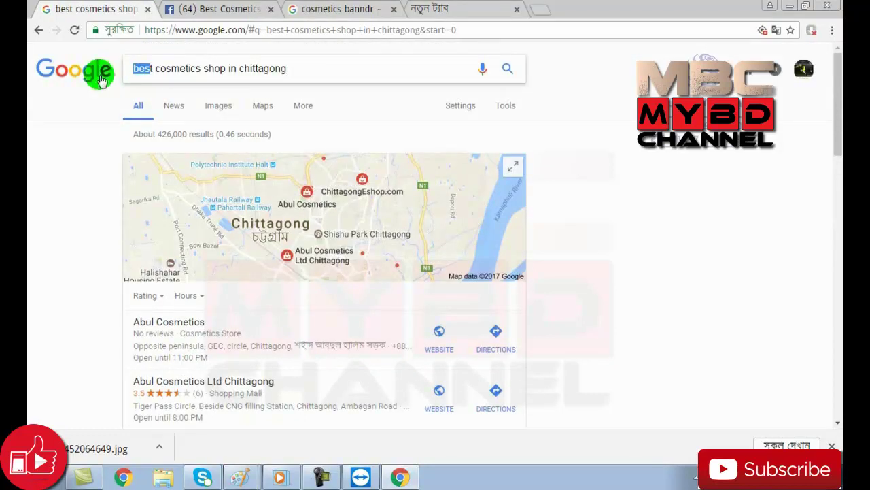
key("BackSpace")
key("BackSpace")
key("BackSpace")
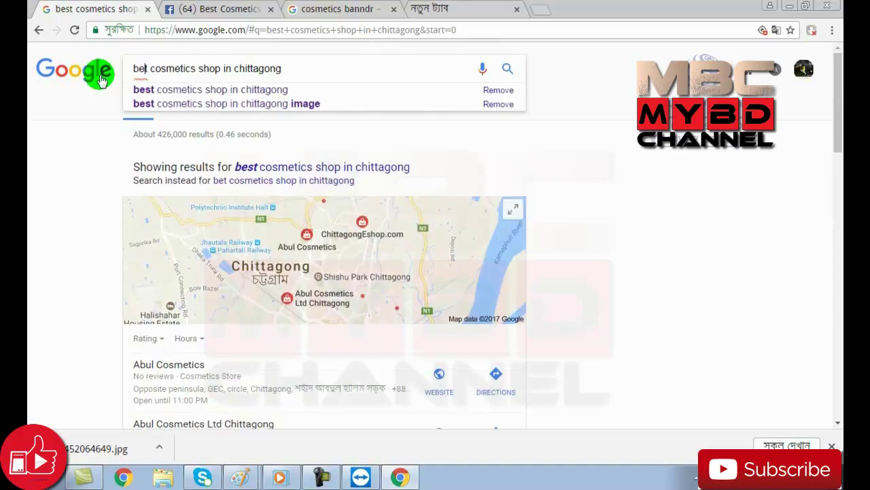
key("BackSpace")
type("abul")
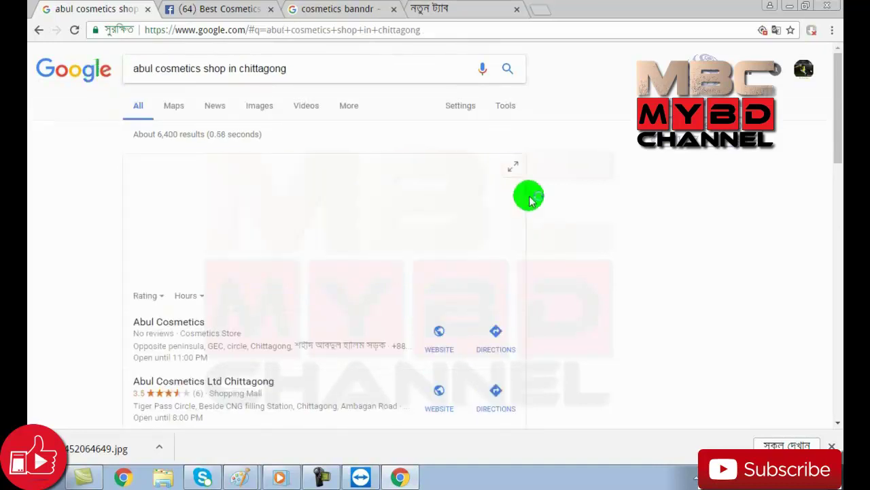
Open the Abul Best Cosmetics Shop in Chittagong blog at abulcosmetics77.blogspot.com from the results and look through its product posts.
scroll(202, 324, "down", 2)
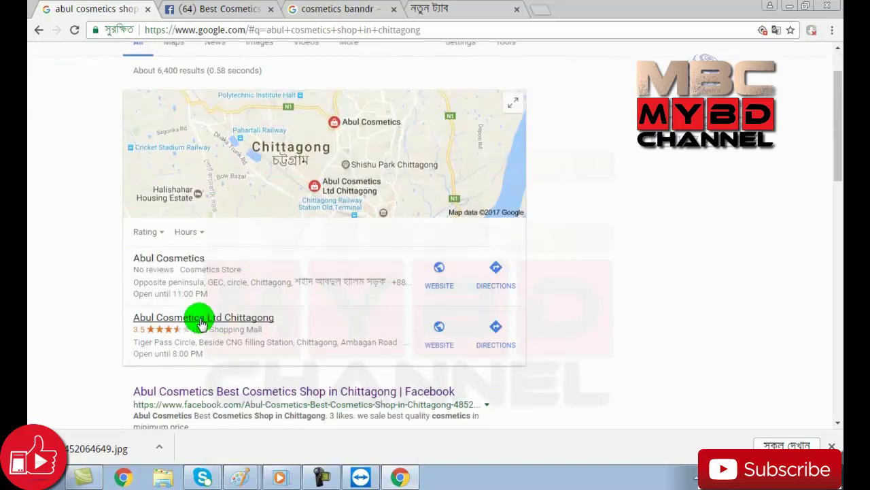
scroll(389, 366, "down", 2)
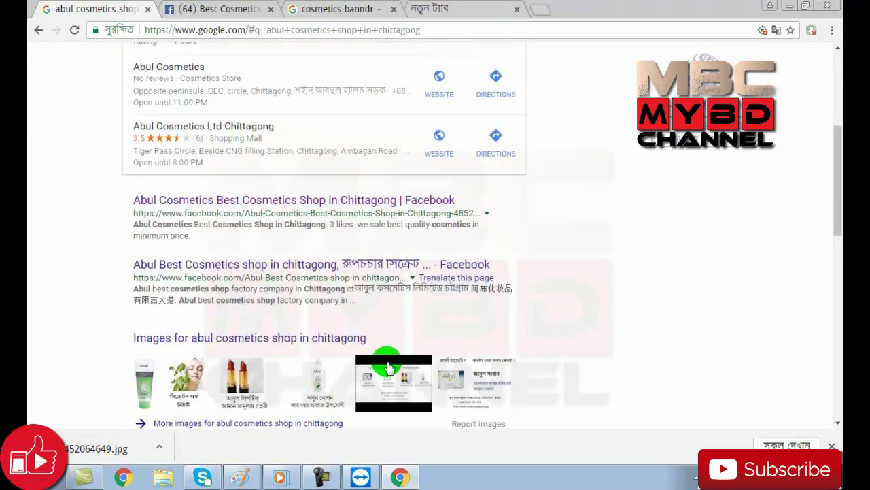
scroll(389, 367, "down", 1)
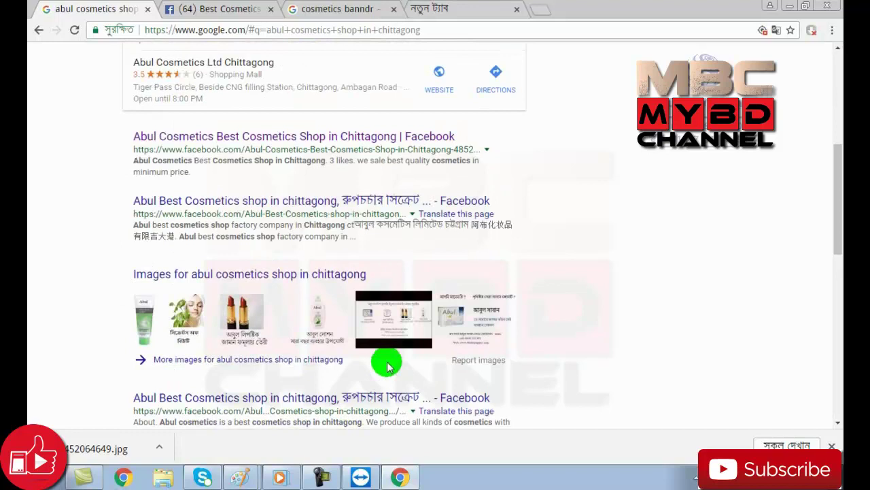
scroll(389, 367, "down", 1)
scroll(388, 367, "down", 2)
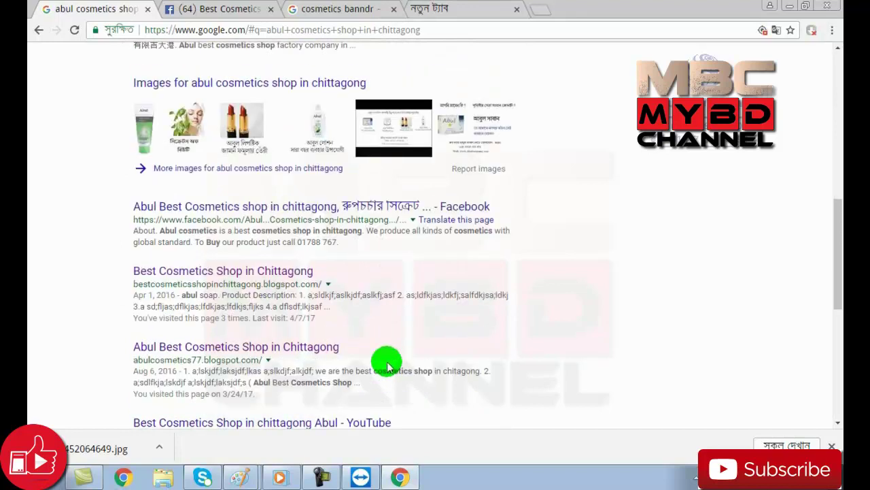
left_click(253, 353)
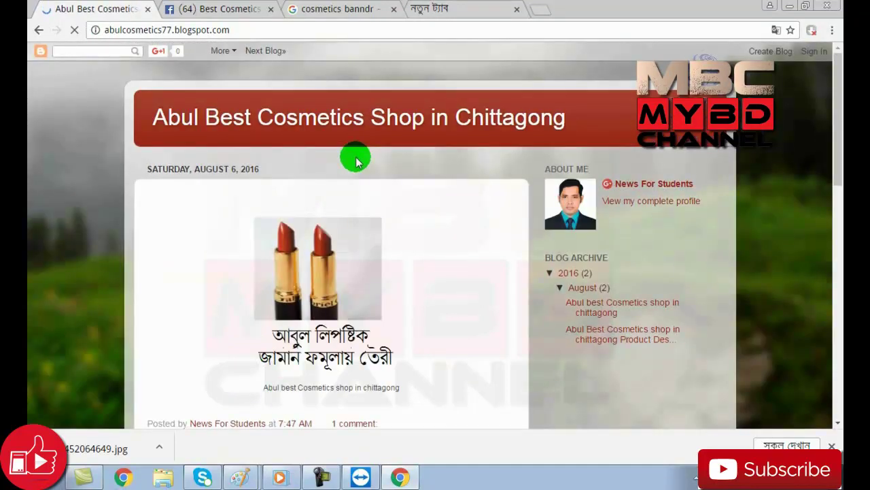
scroll(357, 161, "down", 10)
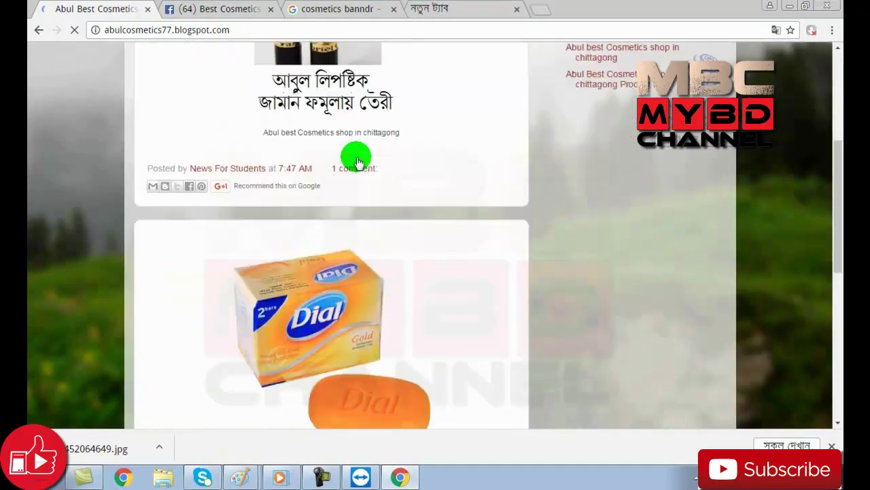
View the lipstick picture from the blog's newest post enlarged, dismissing the blank pop-up window, and close the picture.
scroll(357, 161, "up", 10)
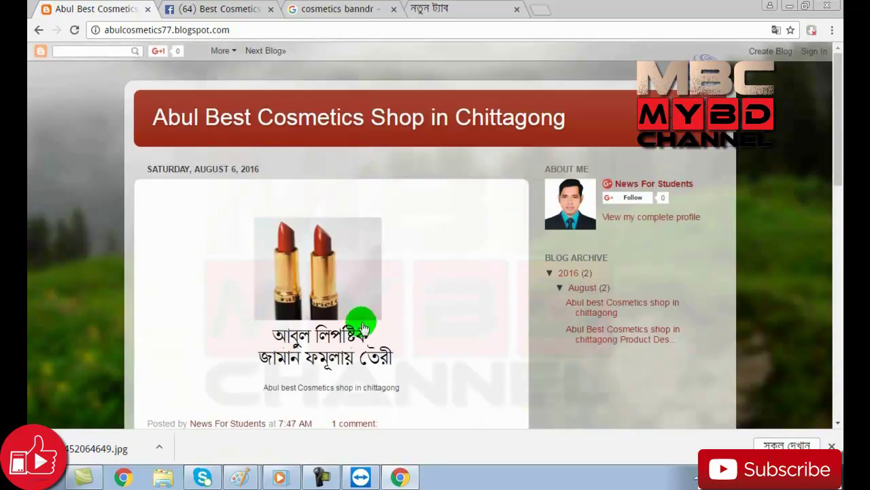
scroll(360, 328, "down", 2)
left_click(342, 224)
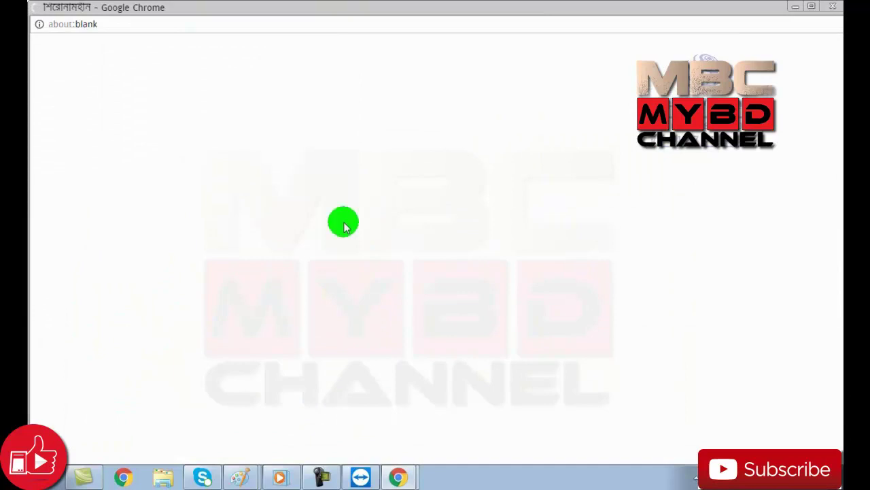
left_click(831, 6)
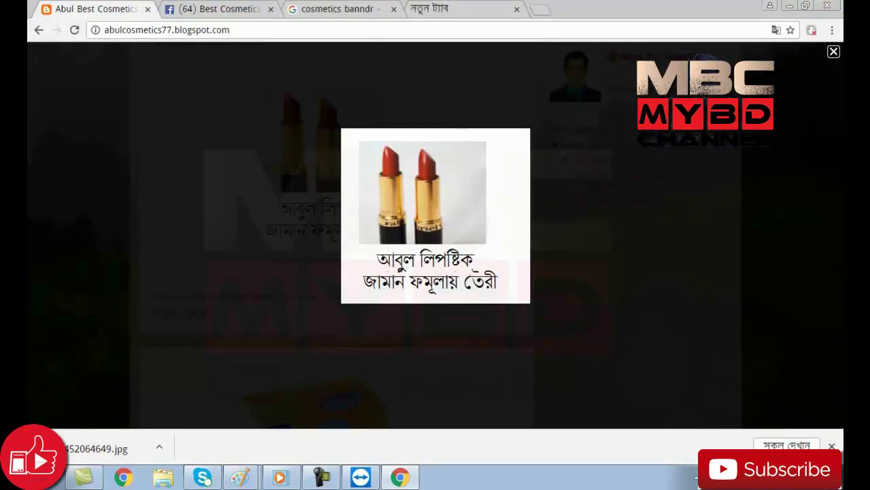
left_click(834, 52)
scroll(318, 287, "up", 3)
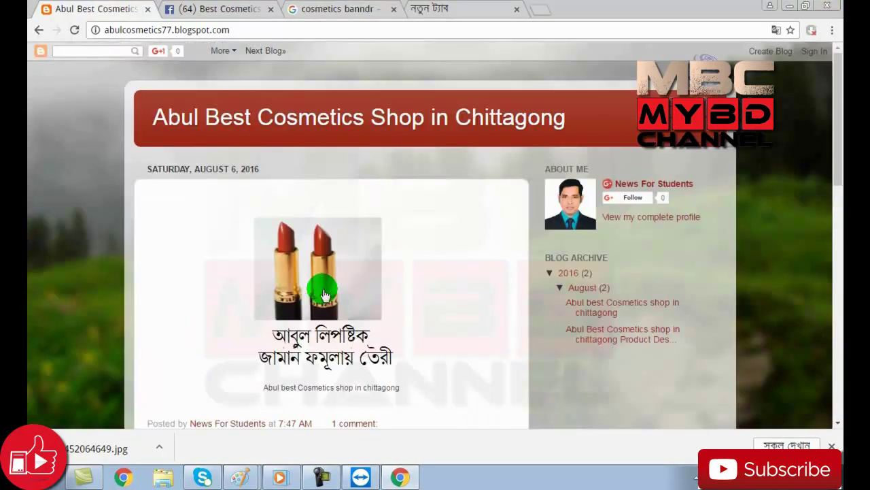
Return to the Google results, open the Best Cosmetics Shop in Chittagong blog at bestcosmeticsshopinchittagong.blogspot.com, and look through its posts.
left_click(39, 30)
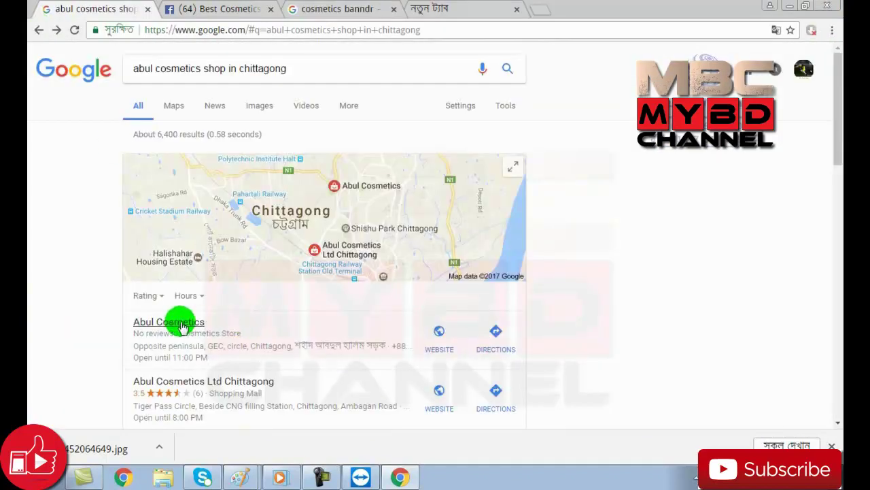
scroll(244, 370, "down", 3)
scroll(246, 373, "down", 3)
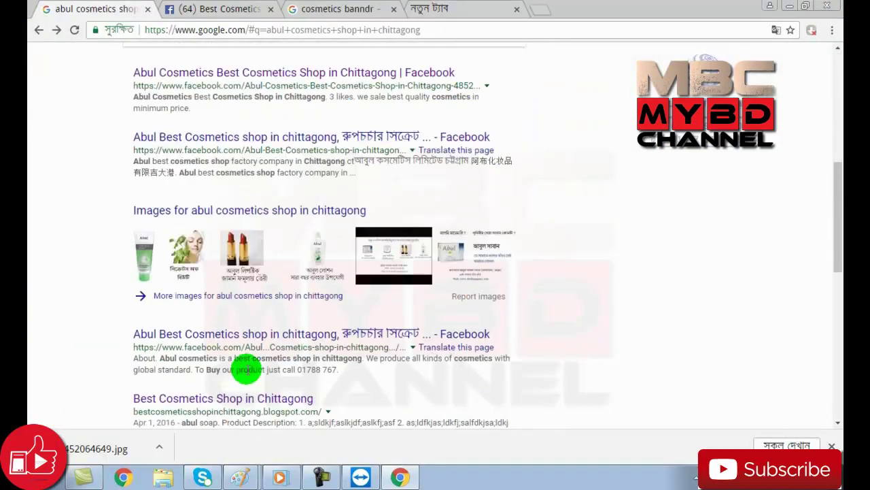
left_click(252, 400)
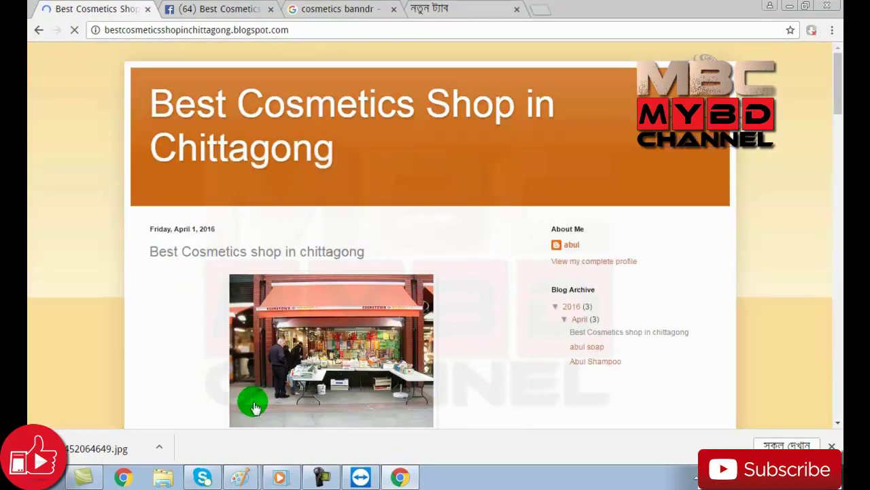
scroll(496, 310, "down", 15)
scroll(495, 311, "down", 9)
scroll(496, 312, "up", 3)
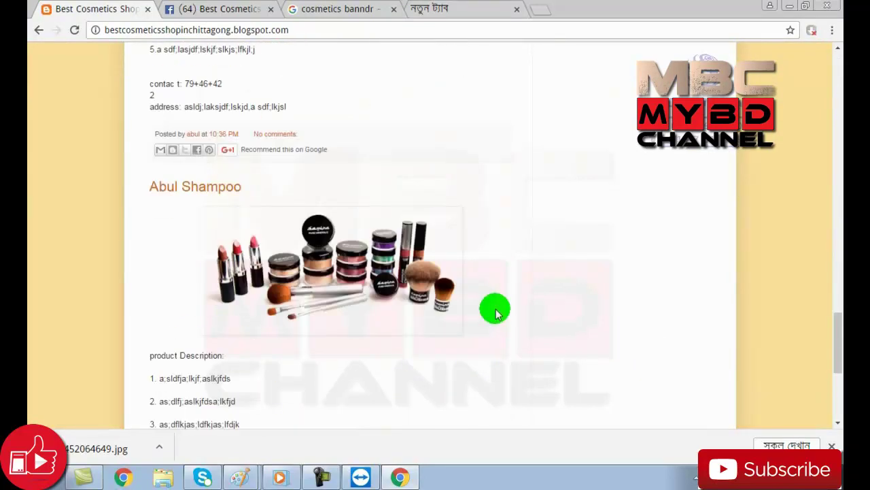
Open the blog's Abul Shampoo post, look it over, and return to the blog's main page.
left_click(198, 188)
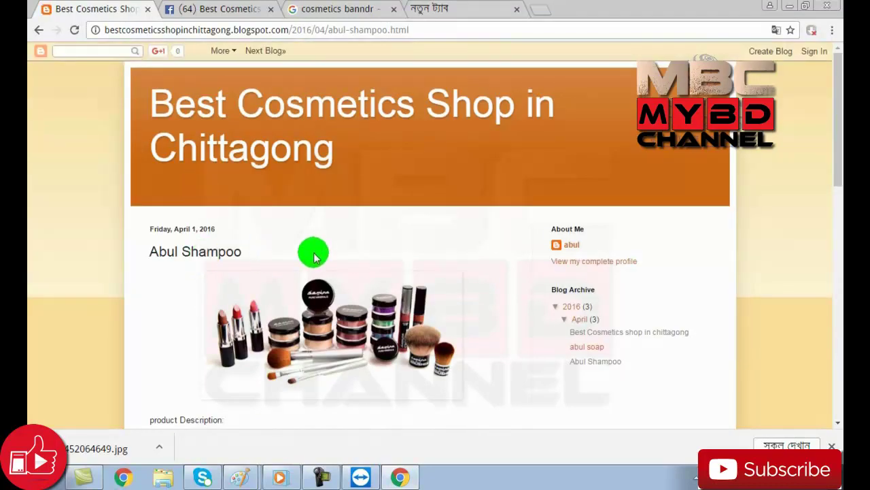
scroll(324, 252, "down", 3)
scroll(324, 253, "up", 3)
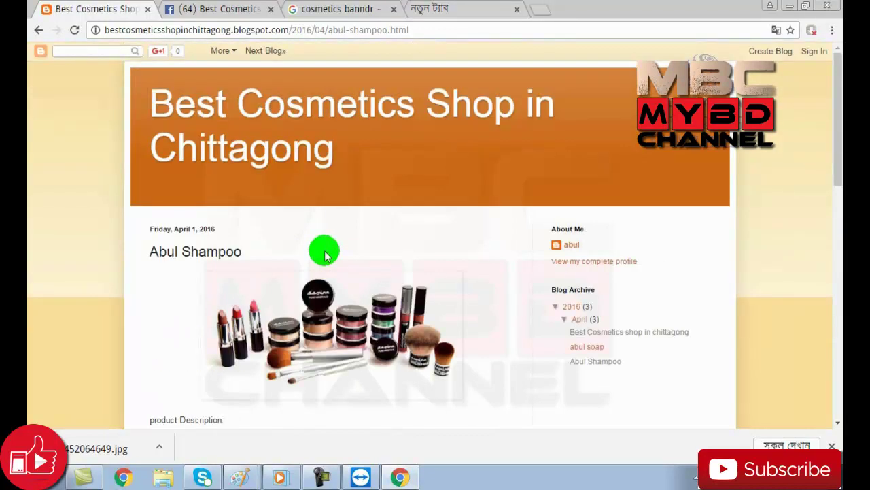
left_click(40, 38)
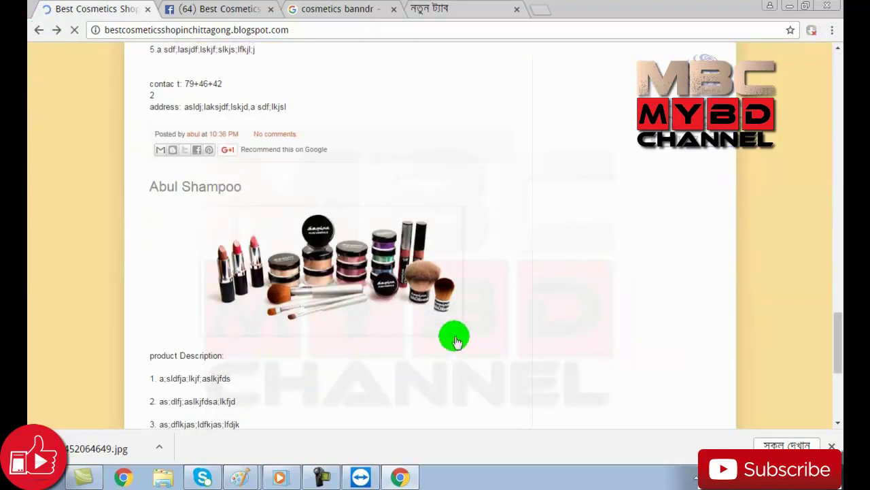
scroll(454, 340, "down", 4)
scroll(454, 340, "up", 8)
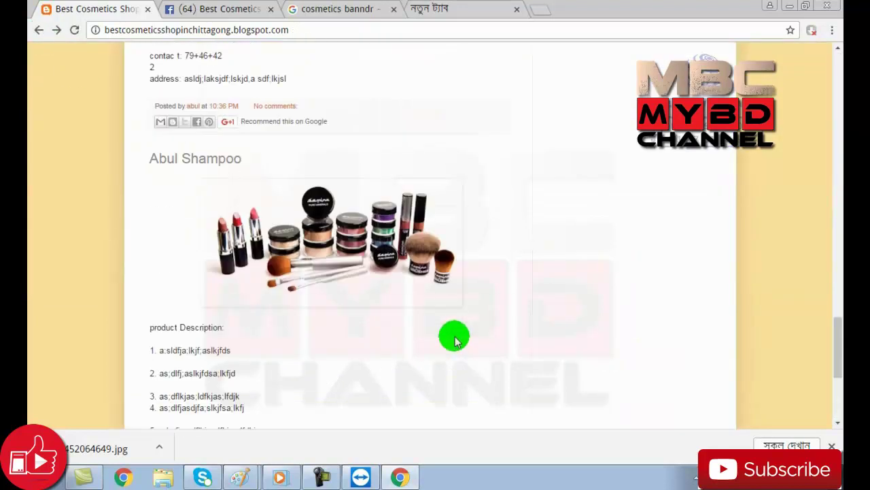
scroll(454, 340, "up", 10)
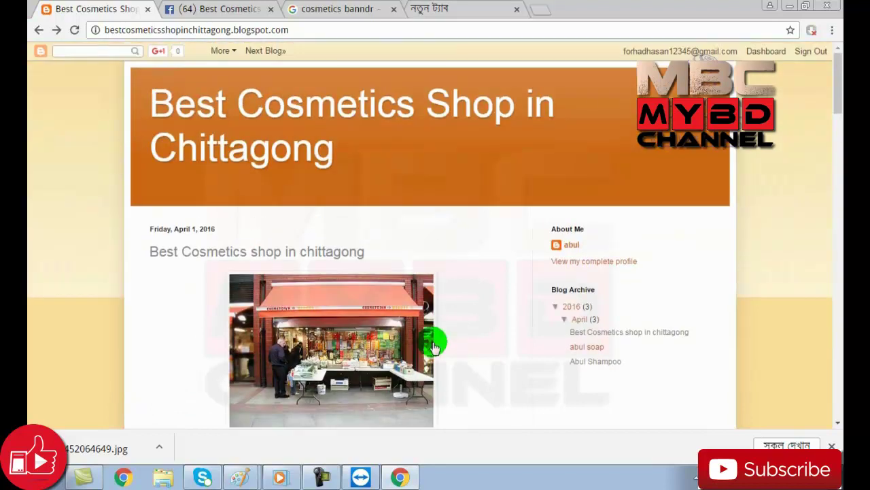
Return to the Google results and open the abul-shampoo page on abulcosmeticsbd.blogspot.com.
left_click(39, 30)
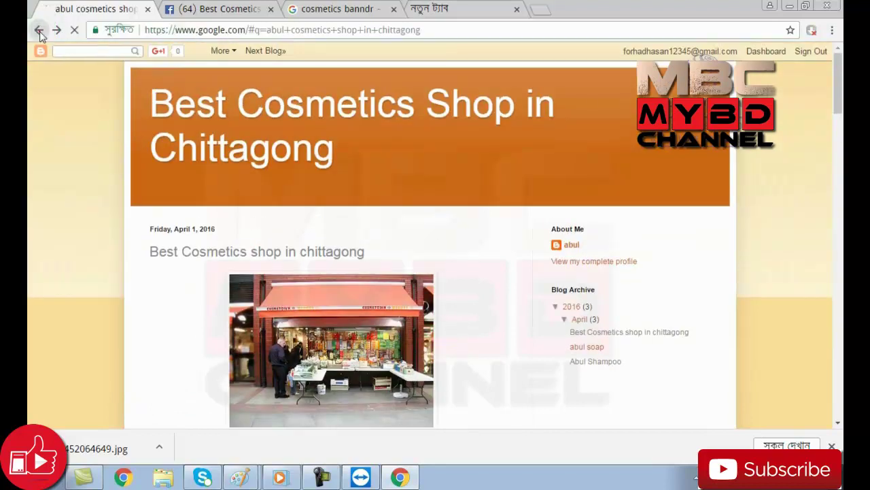
scroll(265, 312, "down", 3)
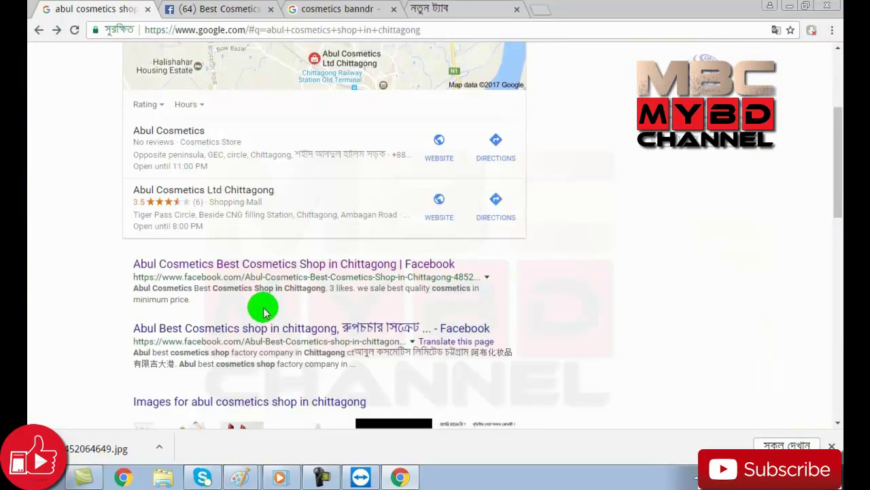
scroll(264, 311, "down", 4)
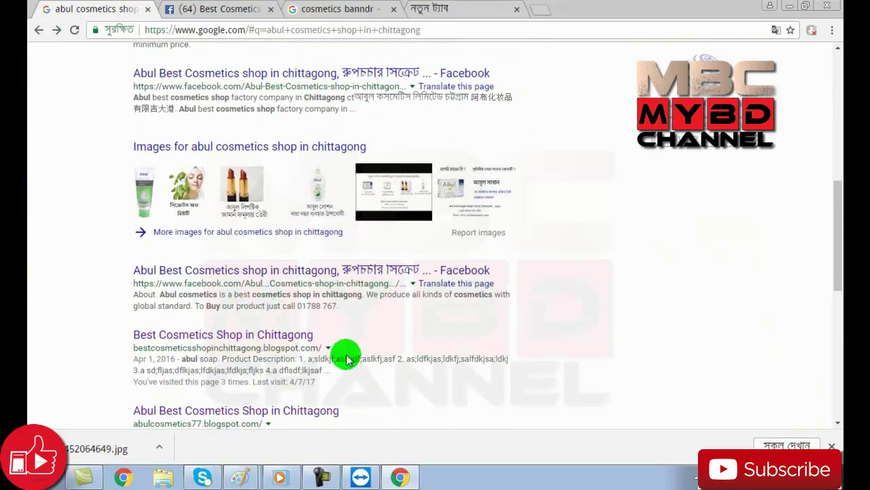
scroll(325, 350, "down", 3)
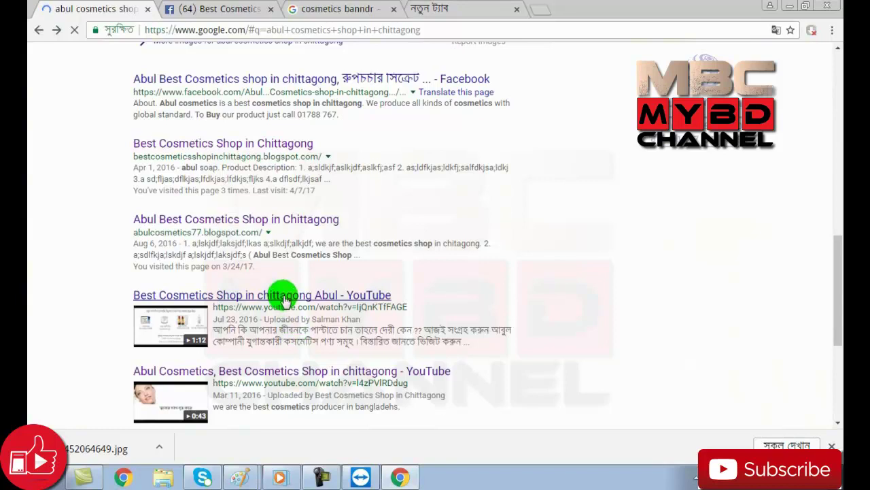
scroll(284, 298, "down", 2)
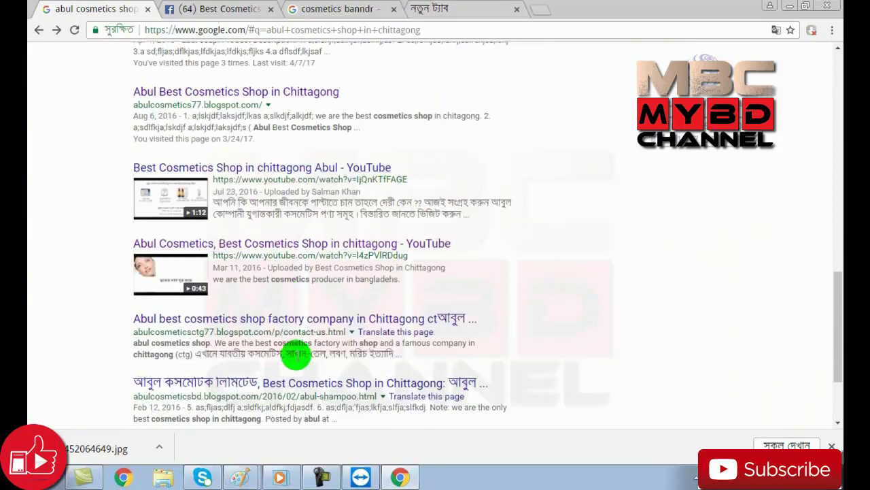
left_click(303, 383)
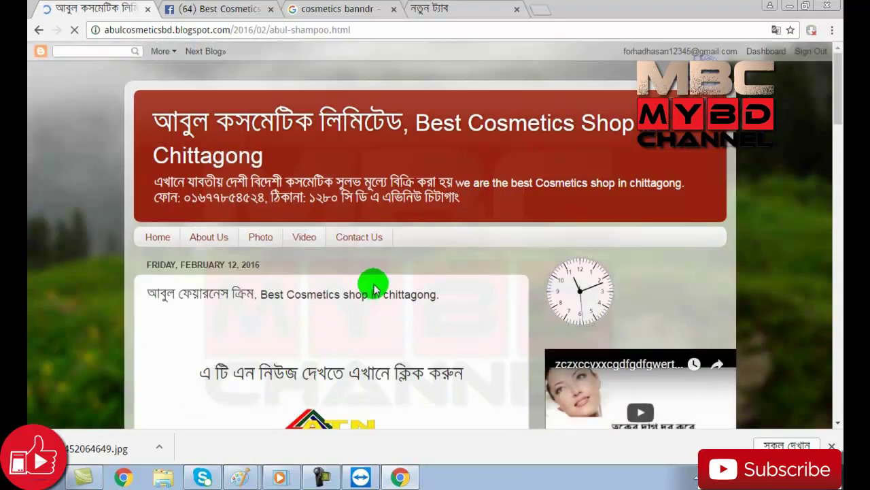
Examine the product pictures and descriptions on the abul-shampoo page, including the lipstick and beauty cream.
scroll(373, 289, "down", 5)
scroll(373, 288, "down", 5)
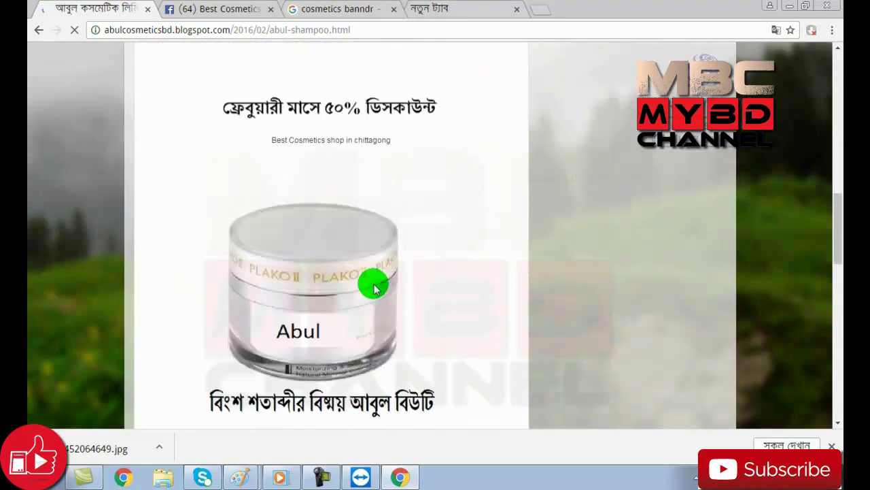
scroll(374, 286, "down", 4)
scroll(373, 289, "up", 4)
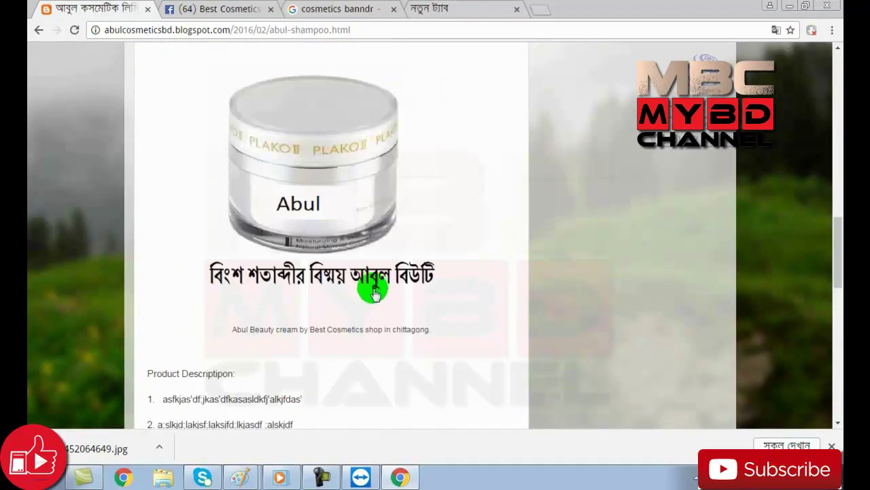
scroll(279, 304, "up", 4)
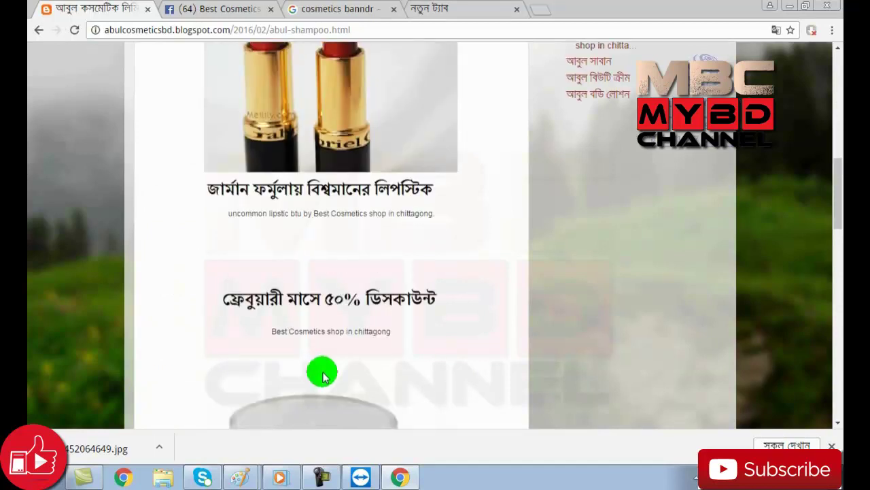
scroll(321, 370, "down", 6)
scroll(322, 374, "up", 6)
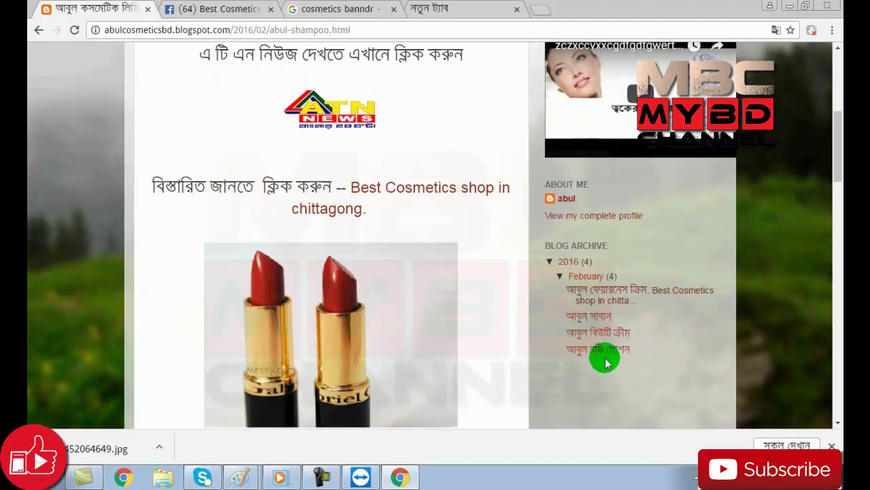
Open the আবুল সাবান post from the blog archive and look through its product description.
left_click(588, 318)
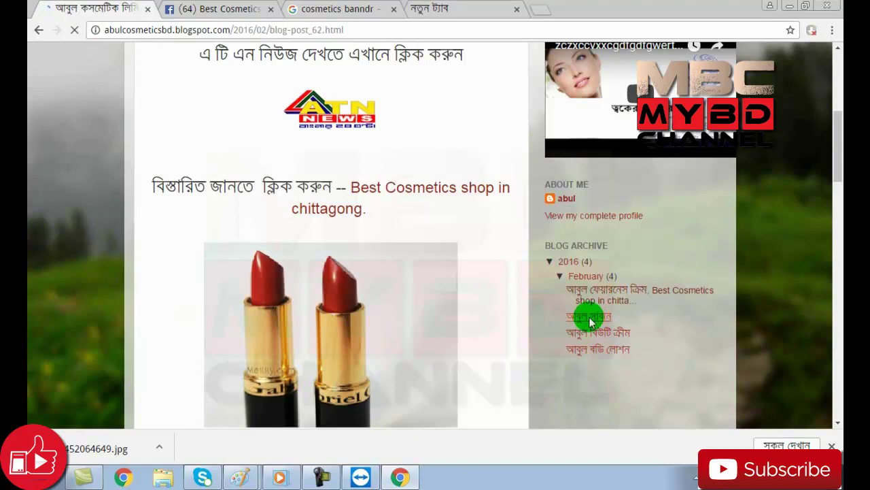
scroll(306, 313, "down", 3)
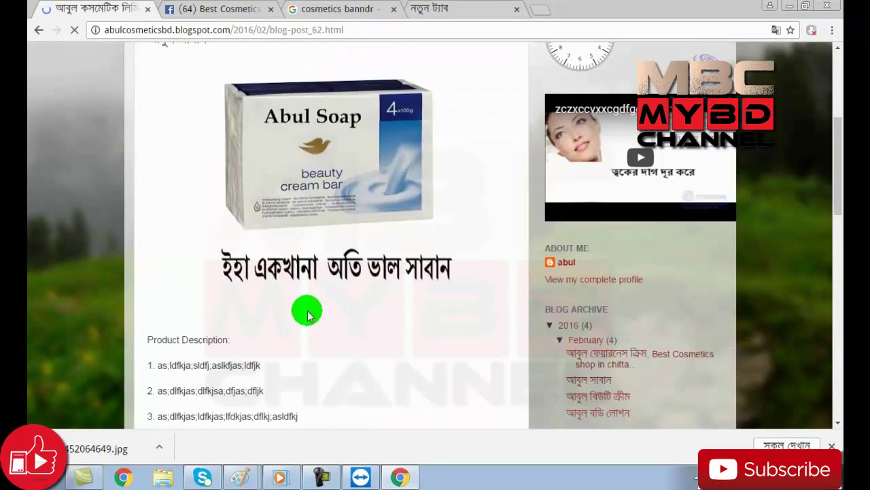
scroll(308, 315, "down", 10)
scroll(307, 314, "up", 7)
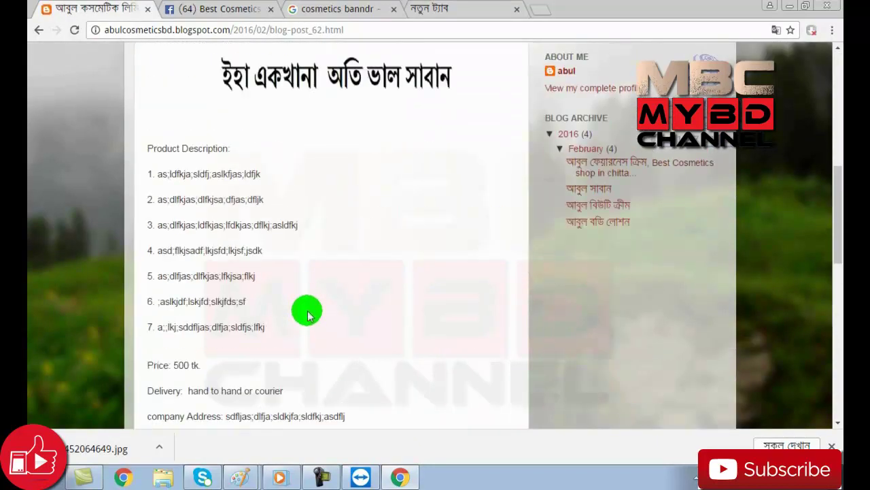
scroll(308, 314, "up", 10)
Copy the web address of the আবুল সাবান post and paste it into a new post on the Facebook page.
left_click(205, 31)
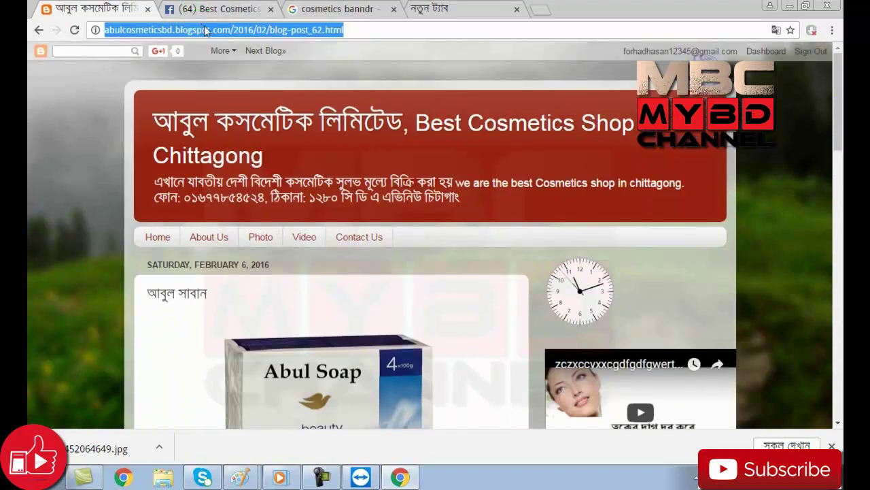
right_click(205, 30)
left_click(232, 84)
left_click(199, 9)
left_click(275, 356)
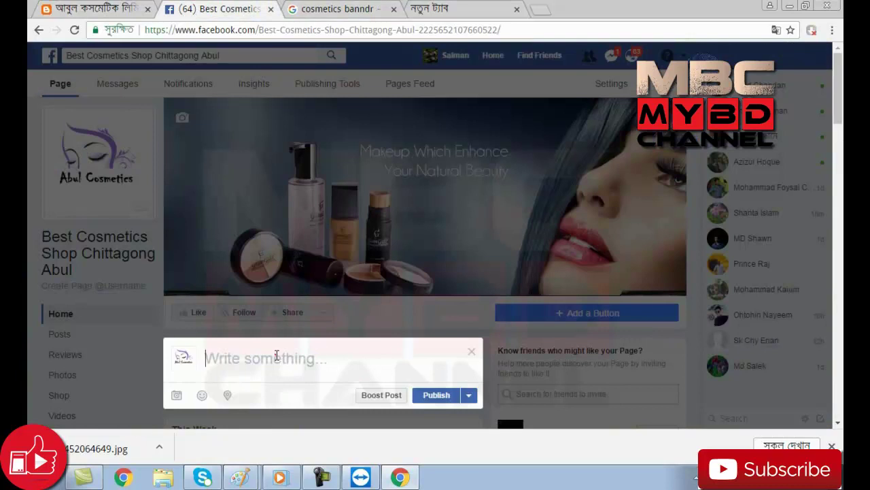
key("ctrl+v")
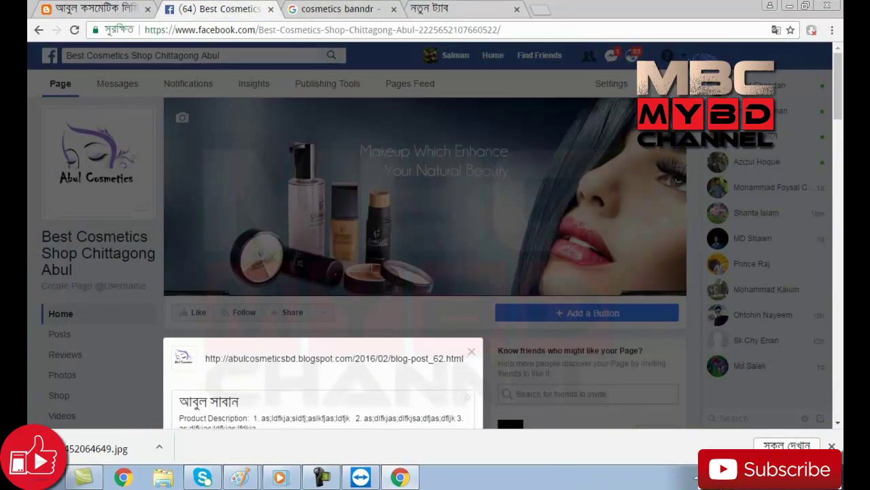
Publish the post with the blog link and view it on the page's timeline.
scroll(614, 348, "down", 2)
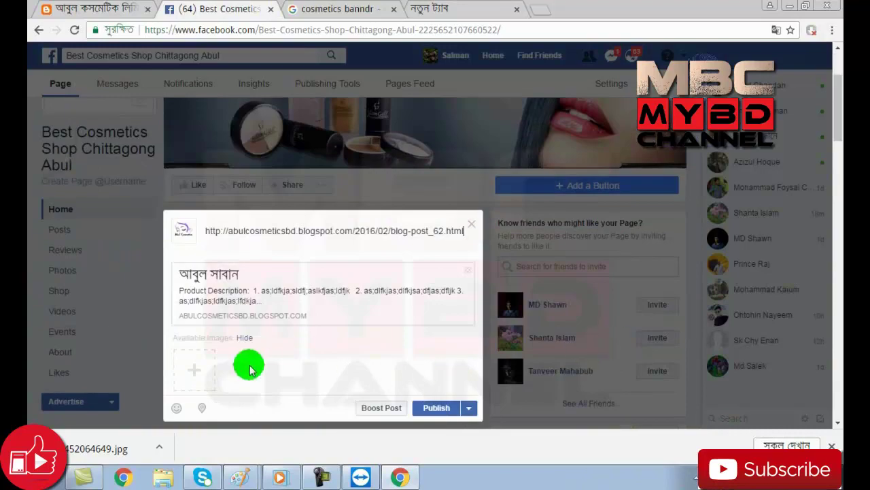
left_click(427, 410)
left_click(426, 411)
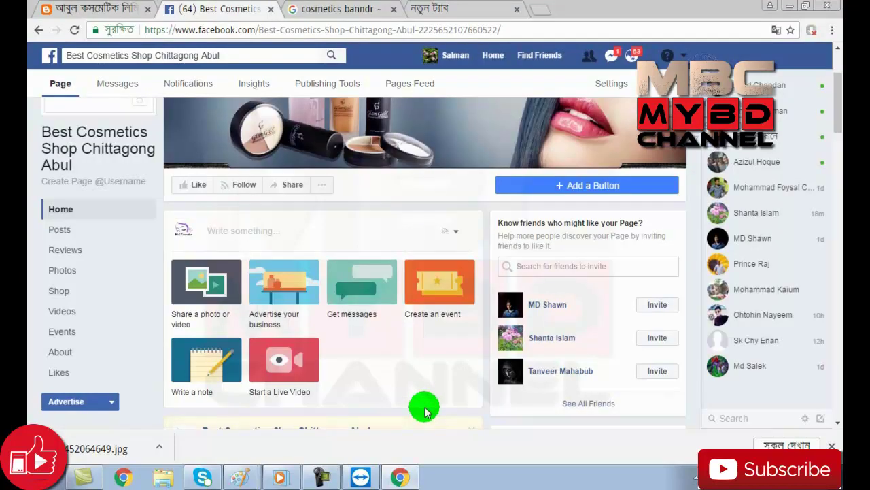
scroll(428, 351, "down", 5)
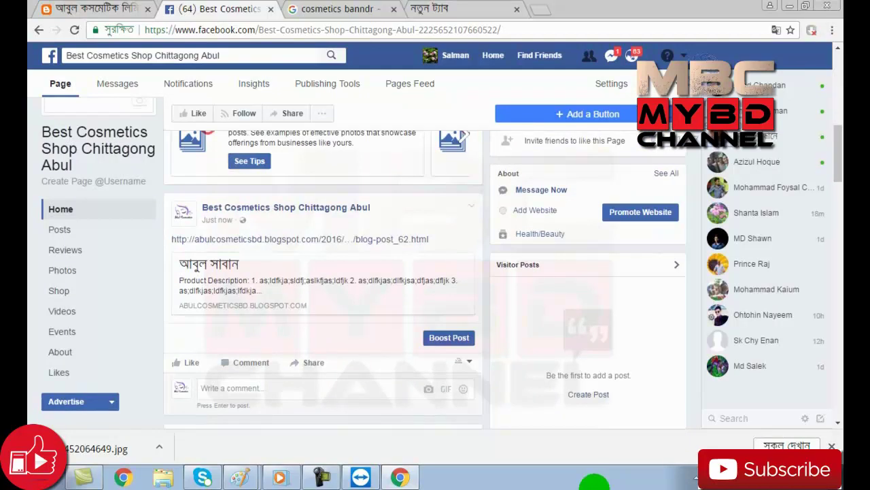
Open the আবুল বিউটি ক্রীম post from the blog archive and copy its web address.
left_click(353, 9)
left_click(429, 8)
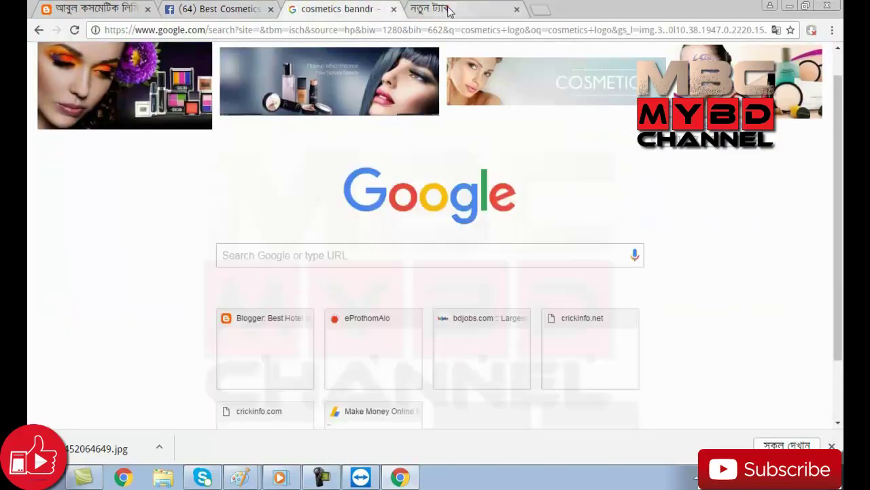
left_click(95, 9)
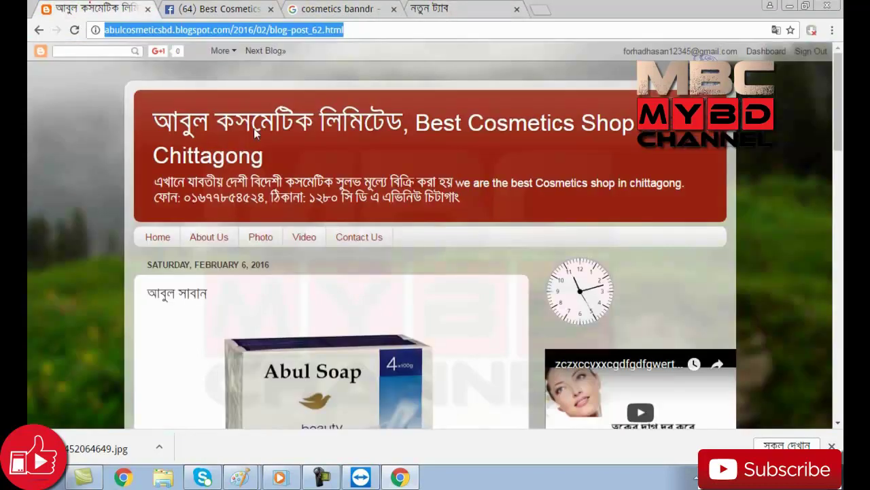
scroll(524, 326, "down", 5)
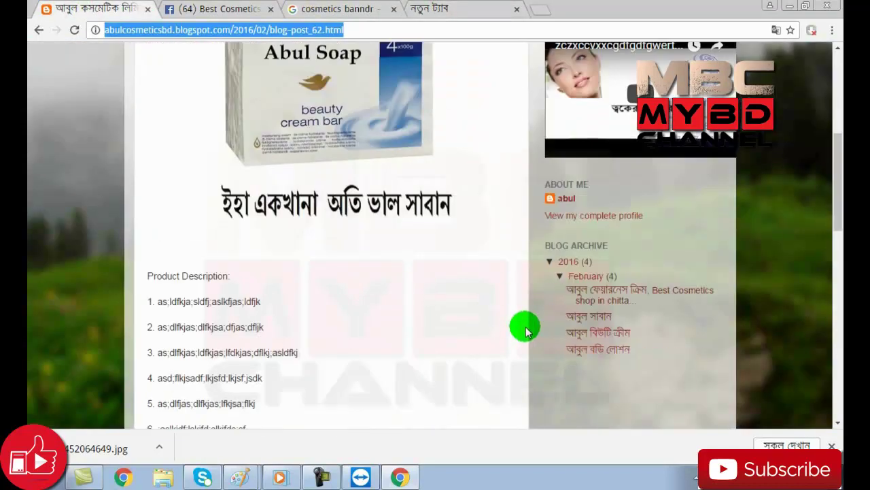
left_click(594, 333)
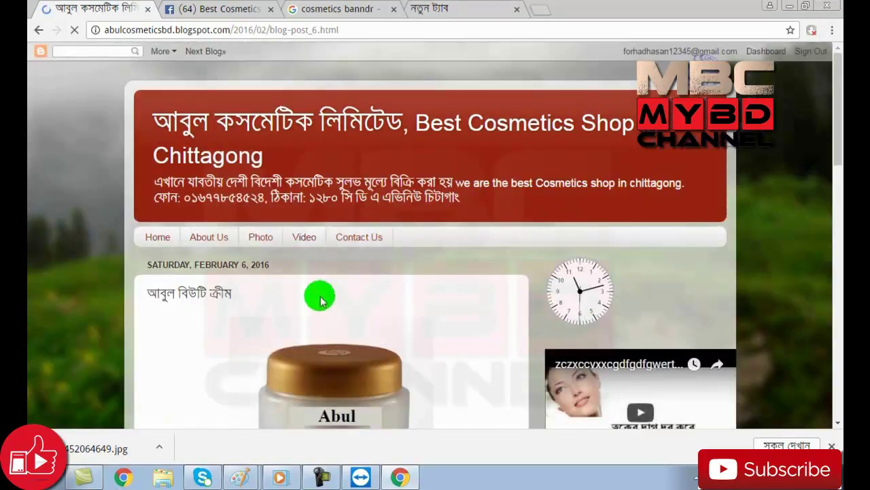
scroll(318, 297, "down", 3)
scroll(318, 296, "up", 3)
left_click(271, 30)
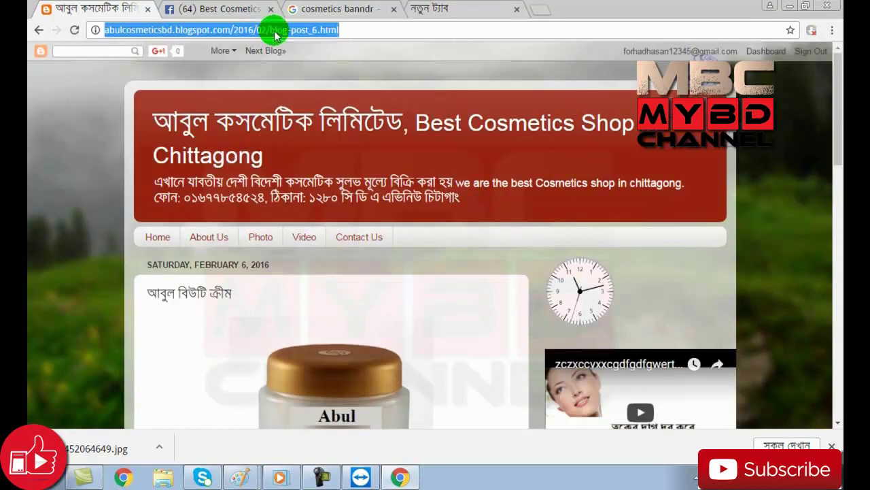
right_click(275, 30)
left_click(307, 87)
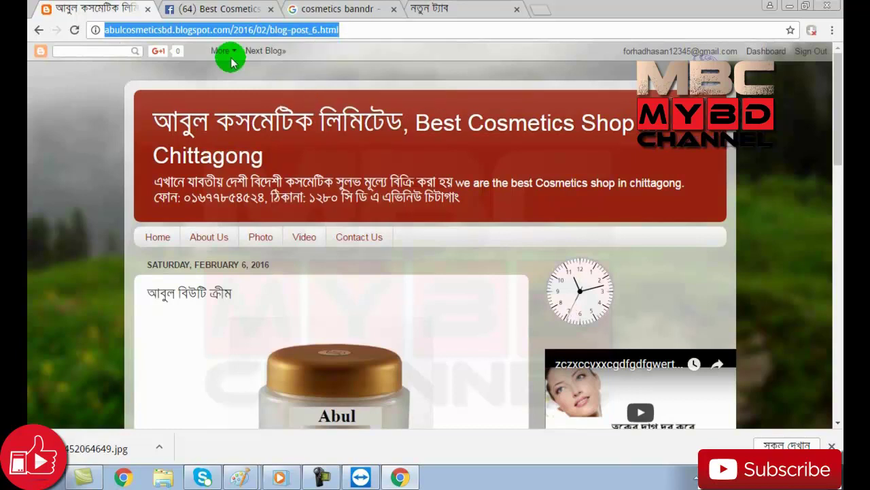
Paste the copied আবুল বিউটি ক্রীম blog link into a new post on the Facebook page.
left_click(214, 9)
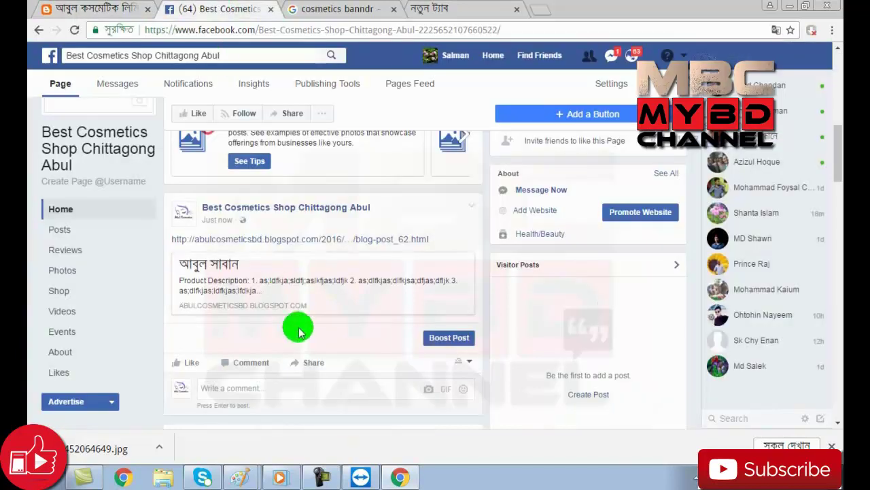
scroll(298, 331, "down", 3)
scroll(297, 329, "up", 5)
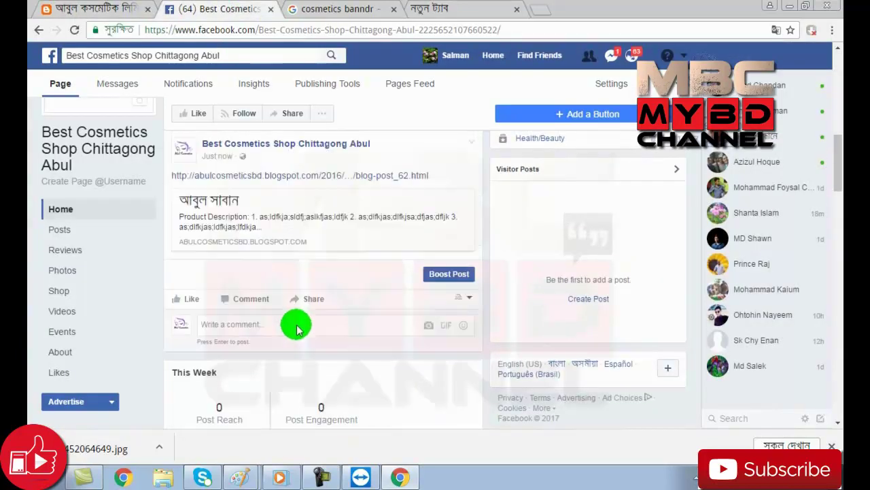
scroll(296, 330, "up", 4)
scroll(297, 324, "down", 3)
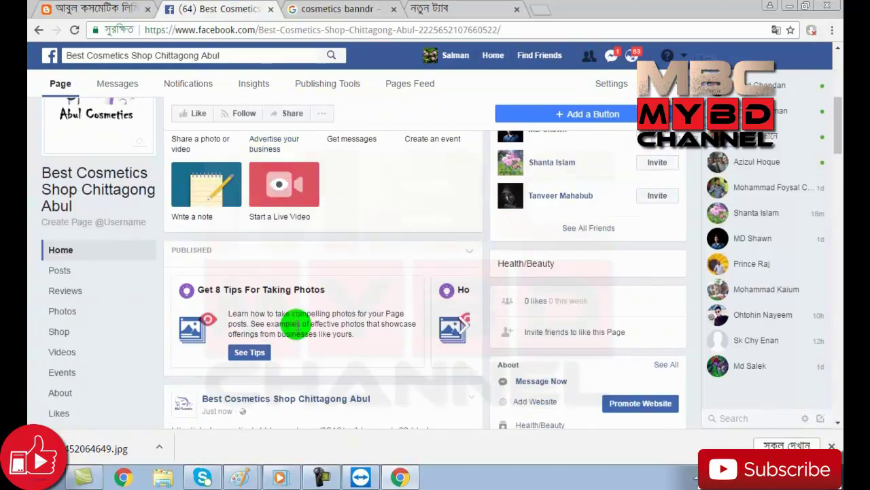
scroll(297, 325, "down", 4)
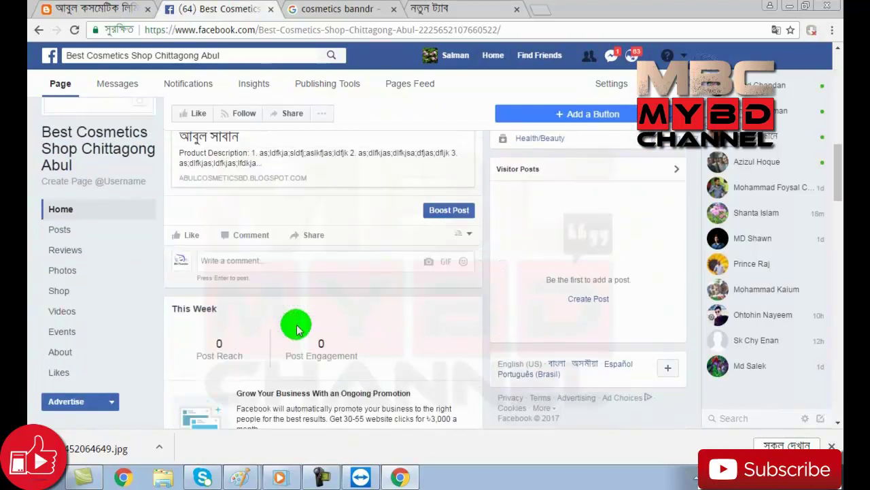
scroll(282, 275, "down", 2)
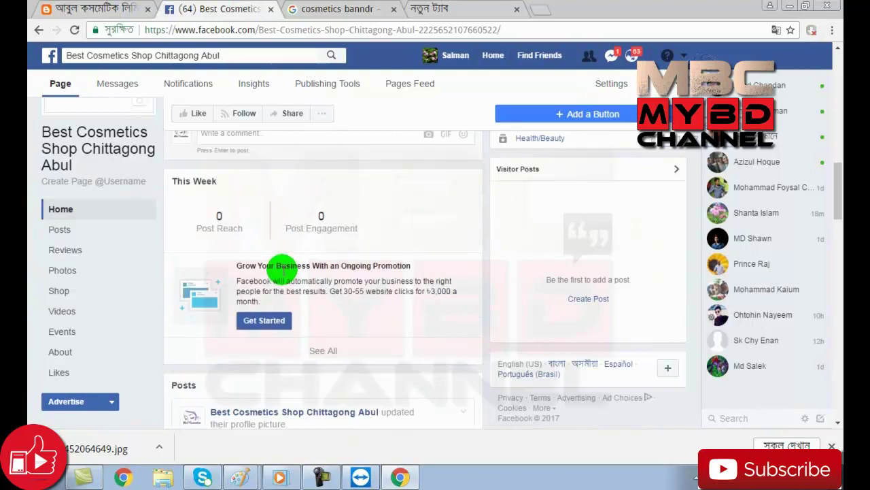
scroll(281, 282, "up", 3)
scroll(283, 273, "up", 5)
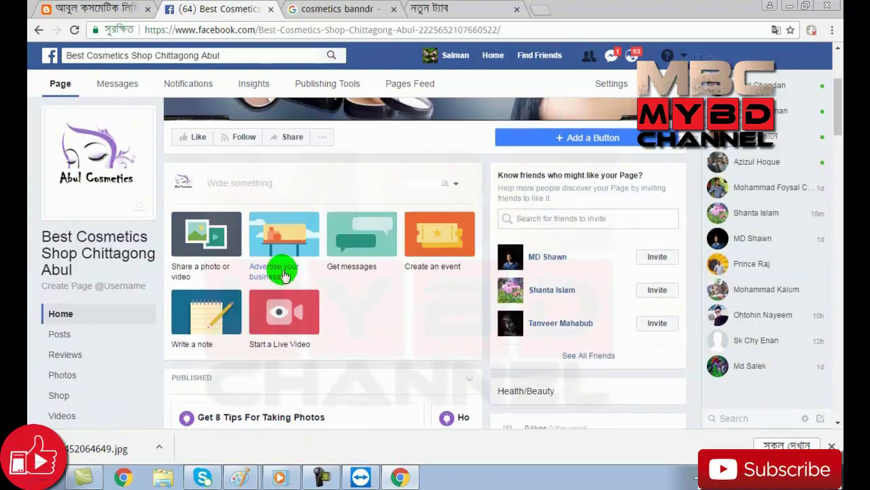
left_click(254, 182)
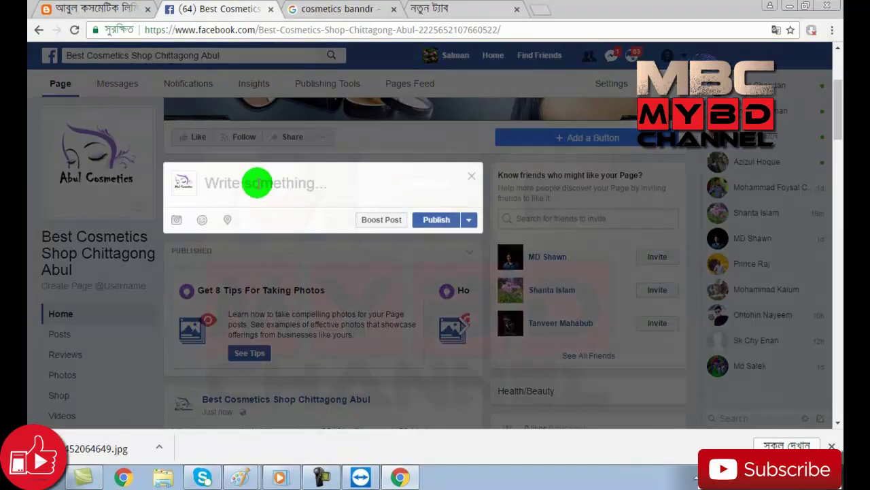
key("ctrl+v")
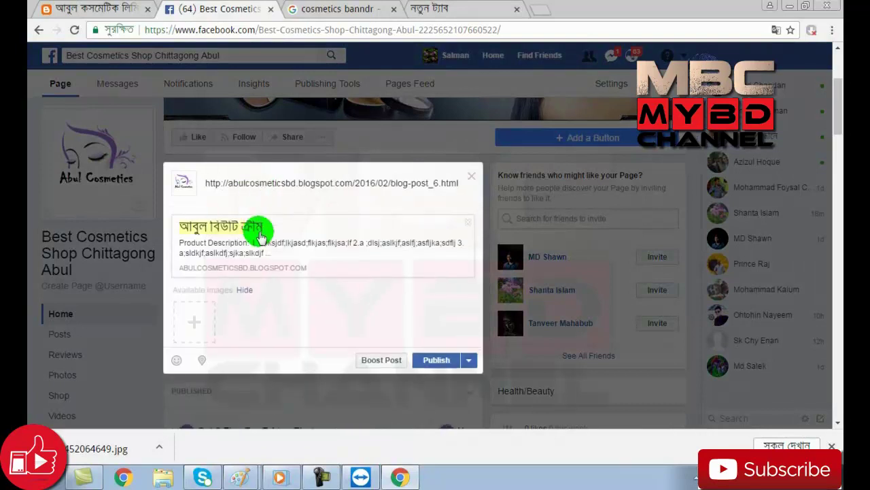
Publish the আবুল বিউটি ক্রীম link post and view it on the page's timeline.
left_click(435, 366)
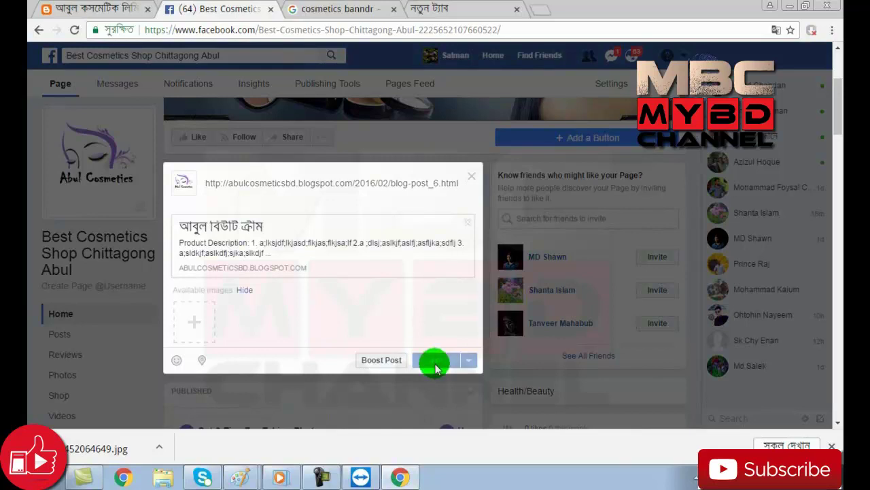
scroll(436, 366, "down", 9)
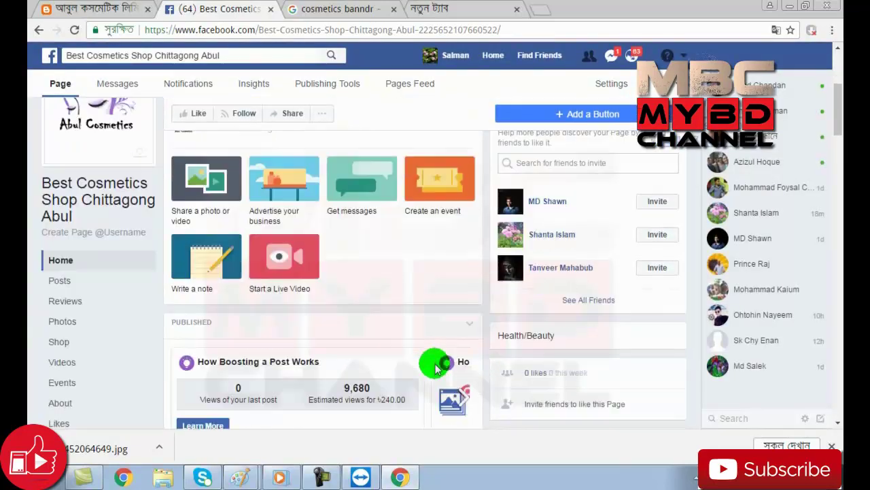
scroll(436, 366, "down", 2)
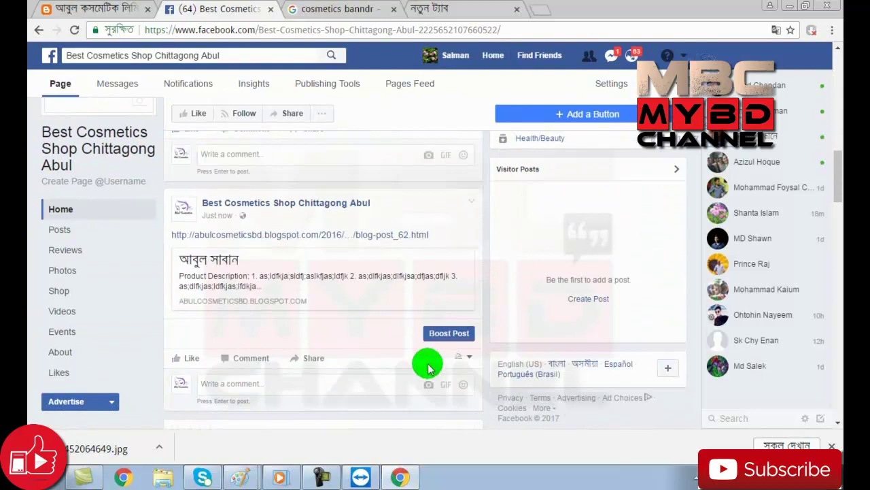
scroll(197, 270, "up", 2)
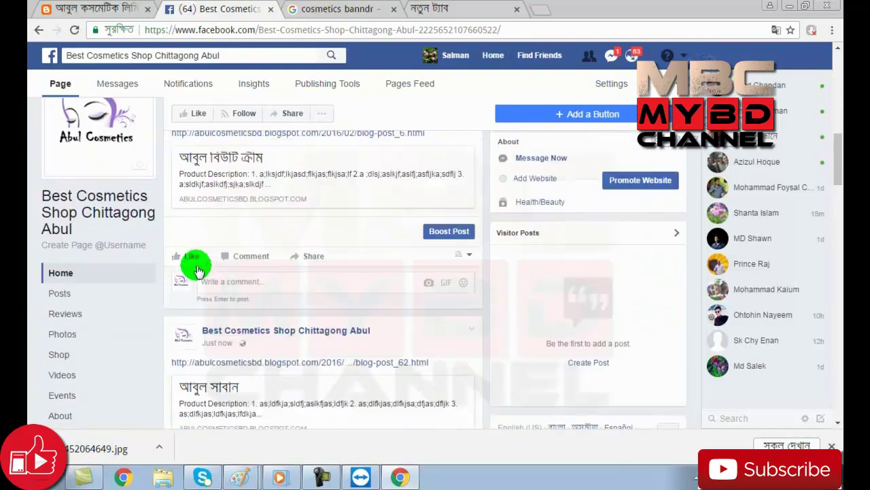
scroll(232, 165, "up", 2)
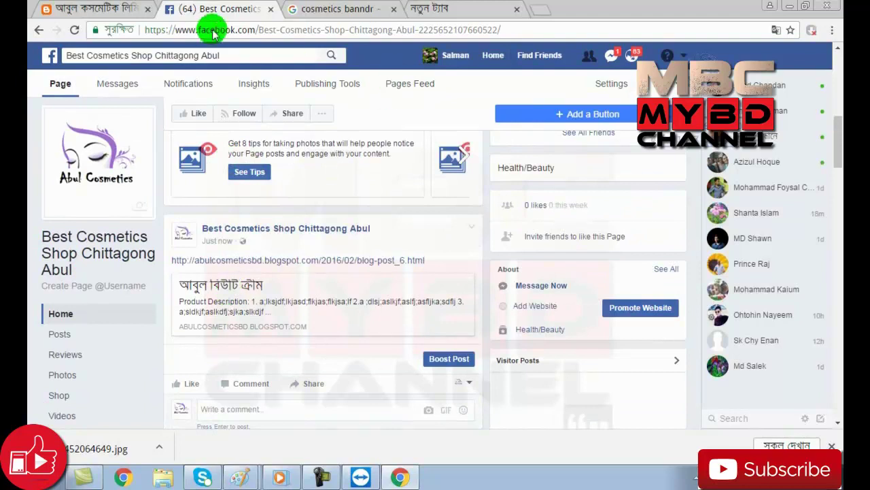
Open the আবুল বডি লোশন post from the blog archive and copy its web address.
left_click(125, 7)
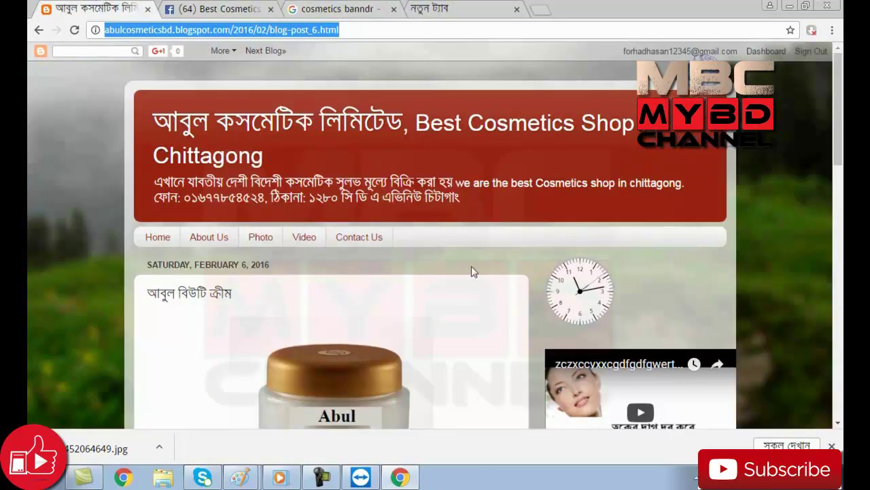
scroll(402, 326, "down", 3)
scroll(438, 315, "down", 1)
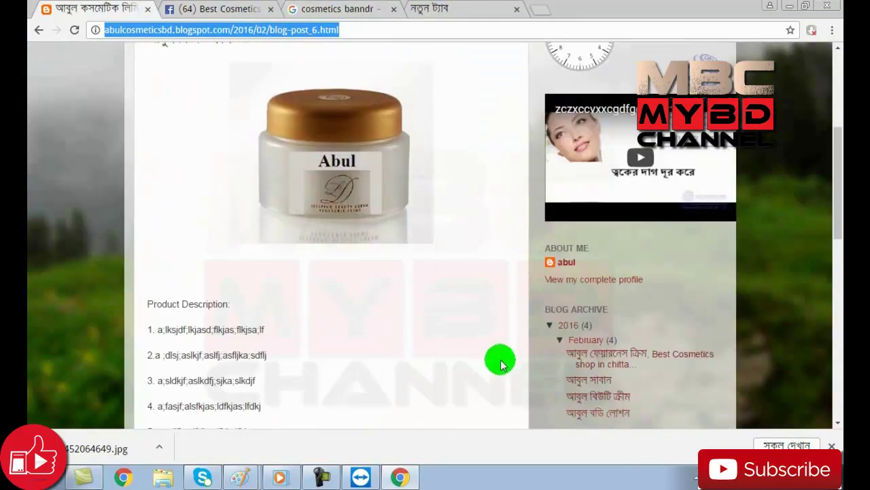
left_click(616, 418)
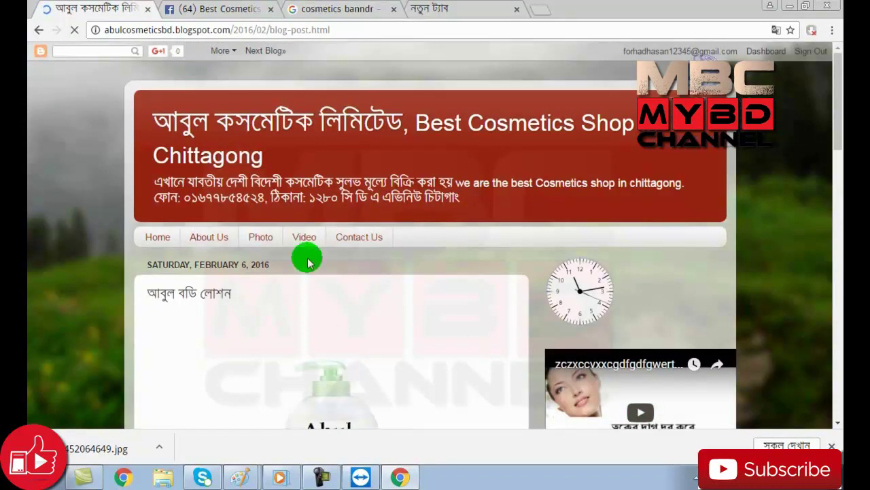
left_click(254, 30)
key("ctrl+c")
right_click(256, 31)
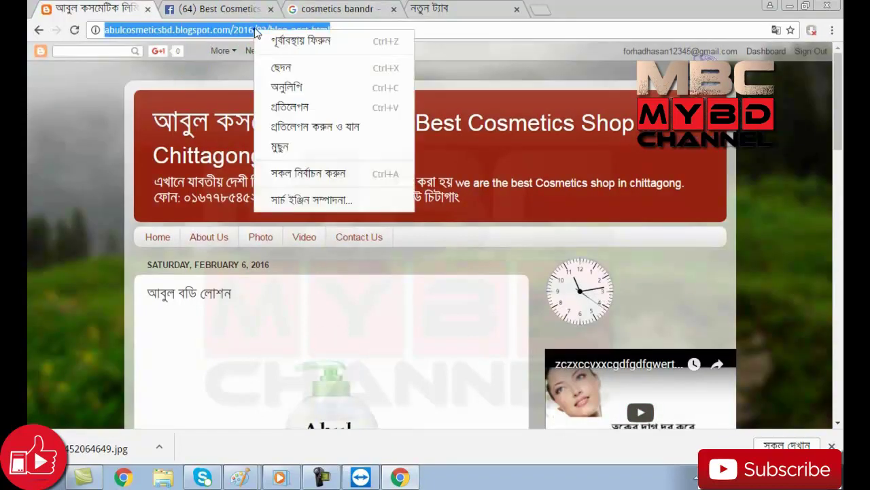
left_click(283, 87)
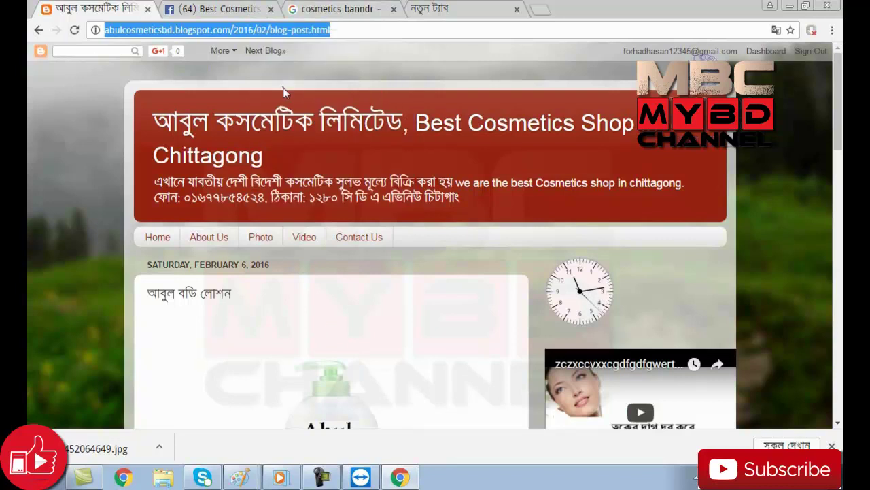
Paste the copied আবুল বডি লোশন blog link into a new post on the Facebook page.
left_click(210, 8)
scroll(249, 198, "up", 2)
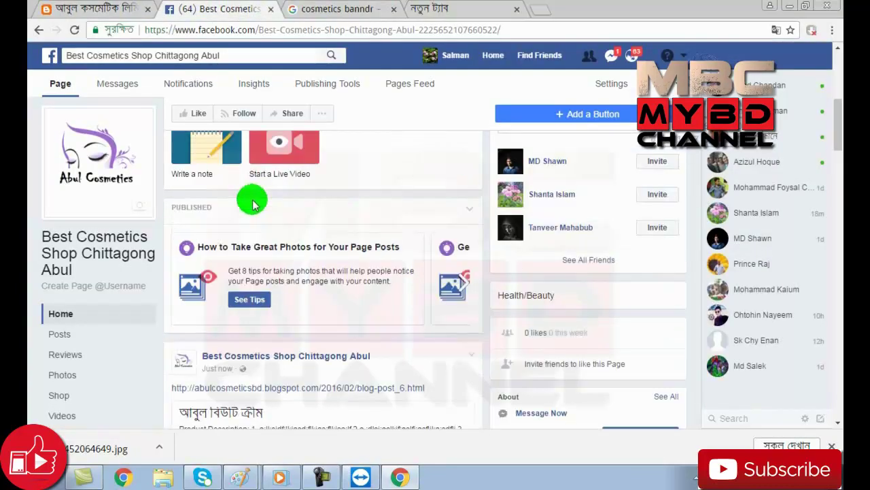
scroll(258, 267, "up", 4)
left_click(248, 268)
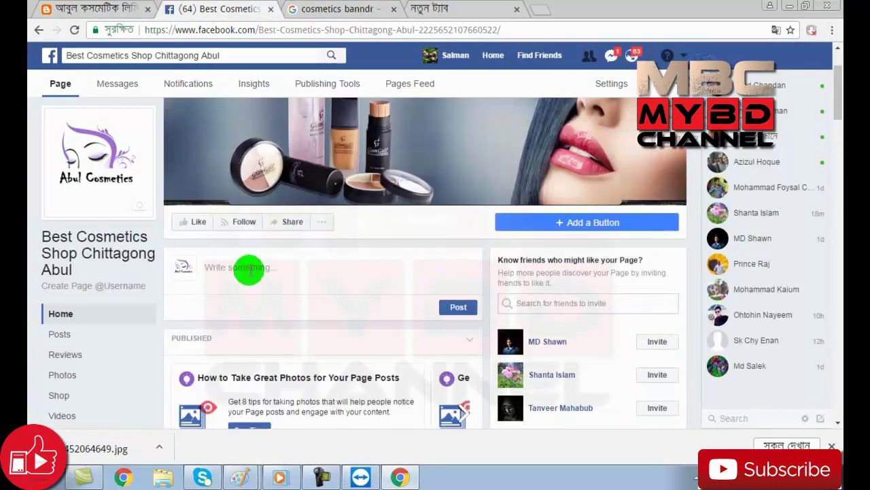
right_click(249, 269)
left_click(286, 147)
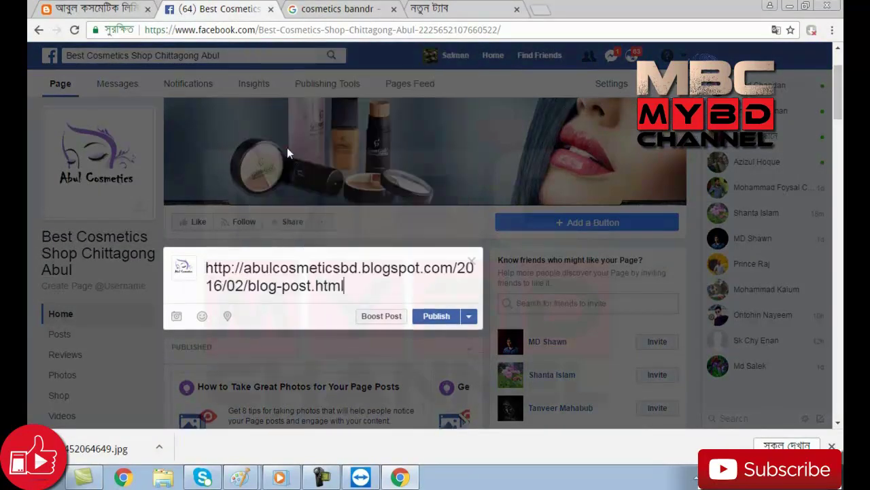
Publish the আবুল বডি লোশন link post and look it over on the page's timeline.
left_click(430, 317)
left_click(429, 317)
left_click(441, 327)
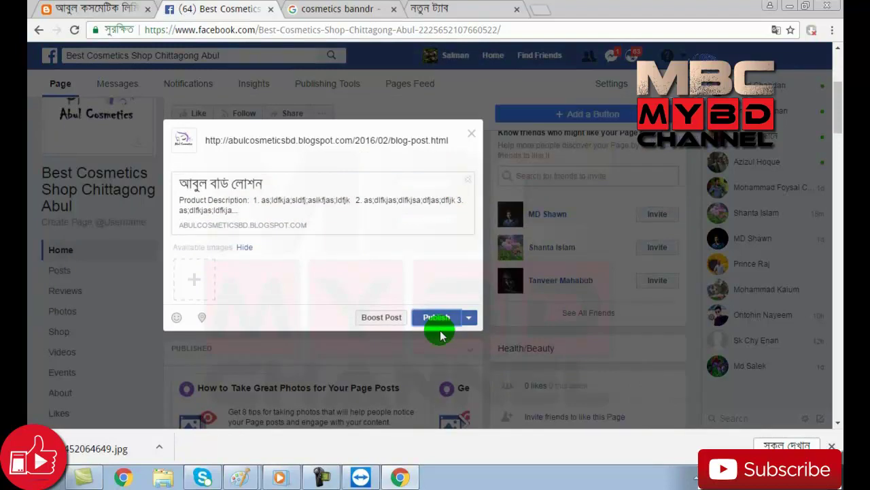
left_click(435, 317)
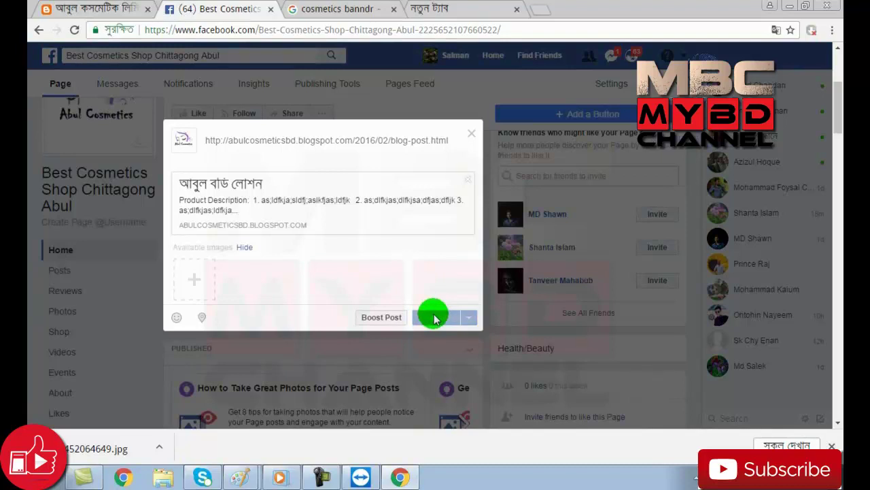
scroll(436, 317, "up", 2)
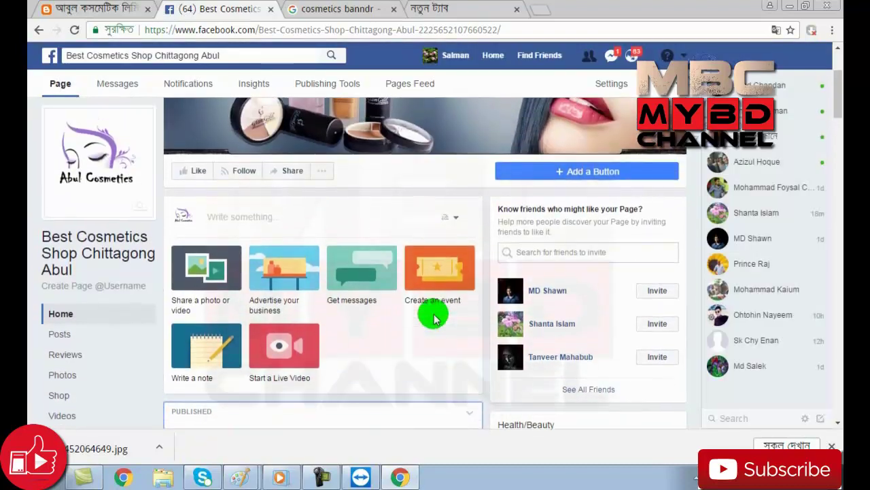
scroll(435, 318, "down", 6)
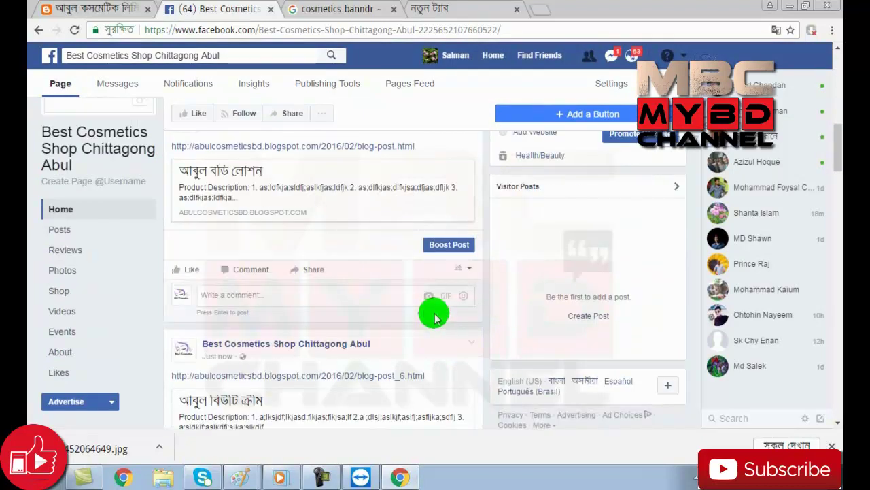
scroll(435, 318, "up", 10)
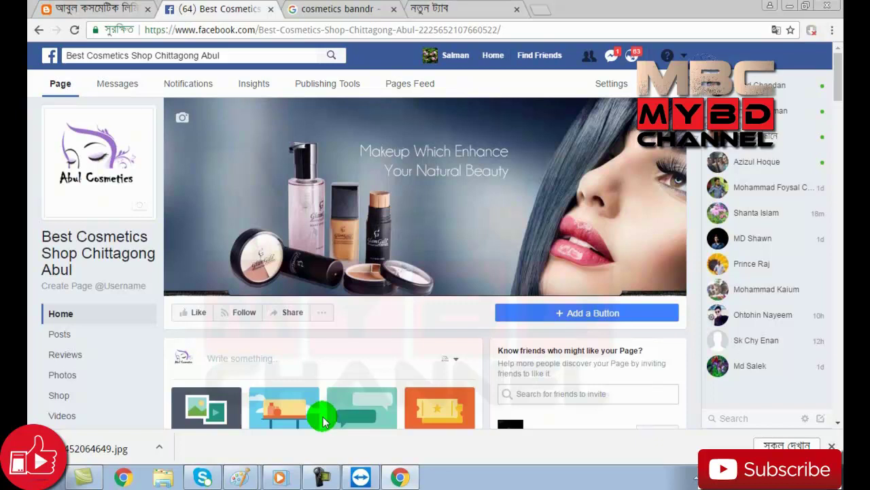
left_click(260, 57)
left_click(394, 54)
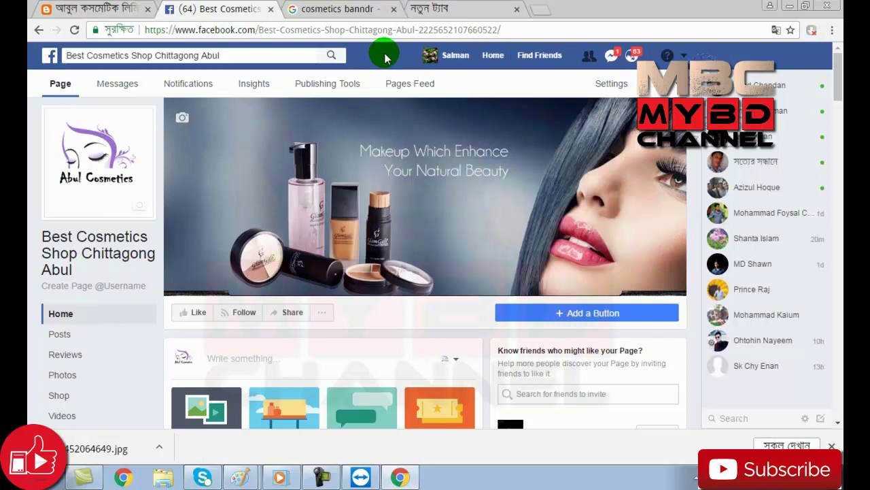
scroll(405, 323, "down", 3)
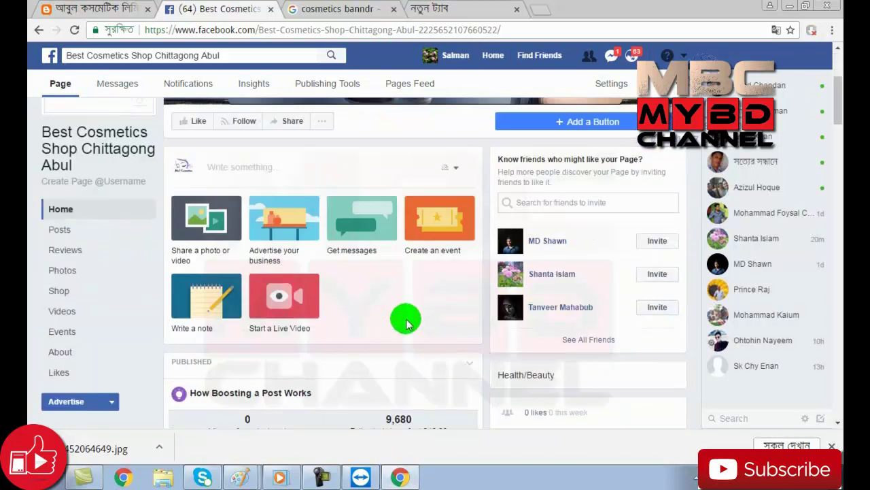
scroll(406, 323, "up", 2)
scroll(406, 323, "up", 1)
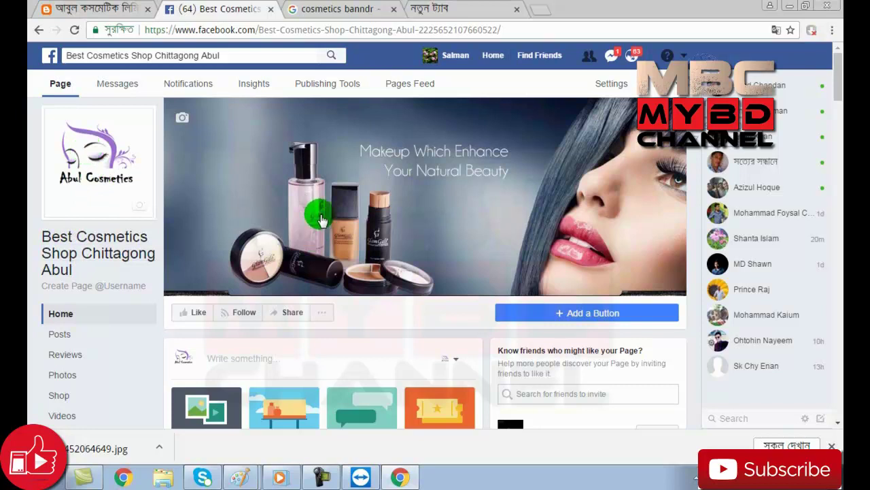
Switch to Paint, underline the handwritten "Page create" and "Optimize" notes, and return to the Facebook page in Chrome.
left_click(396, 476)
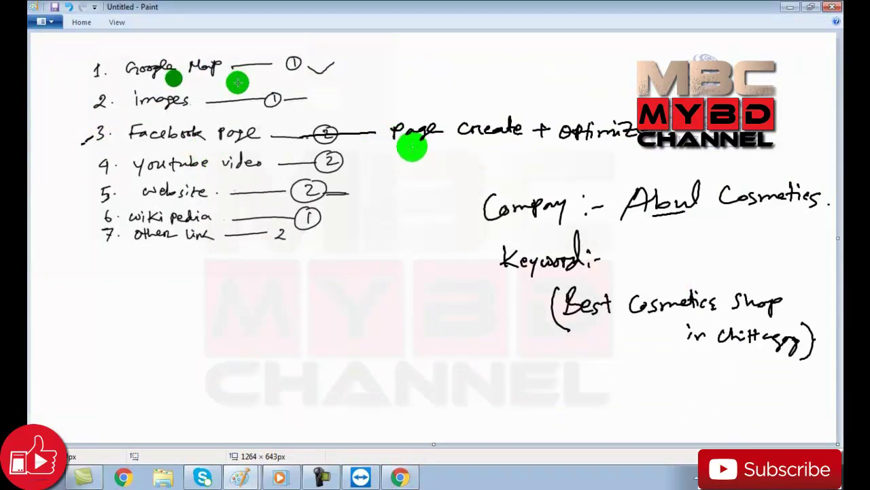
left_click_drag(459, 141, 502, 140)
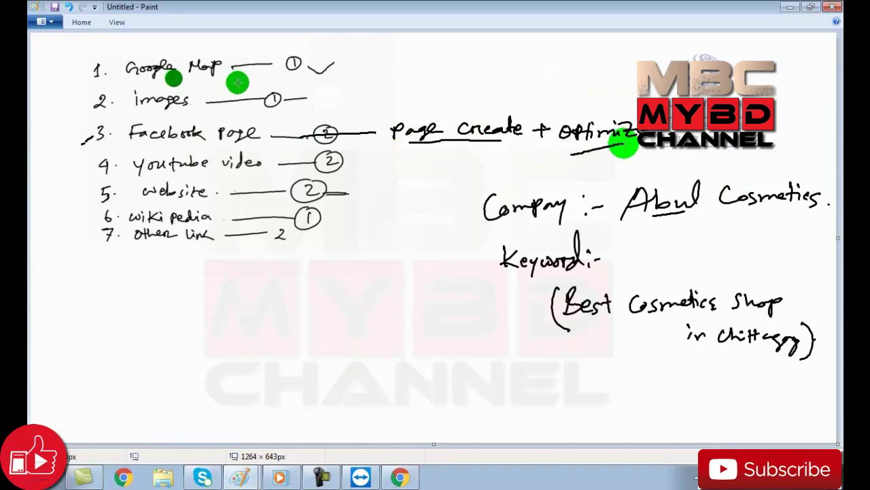
left_click(408, 476)
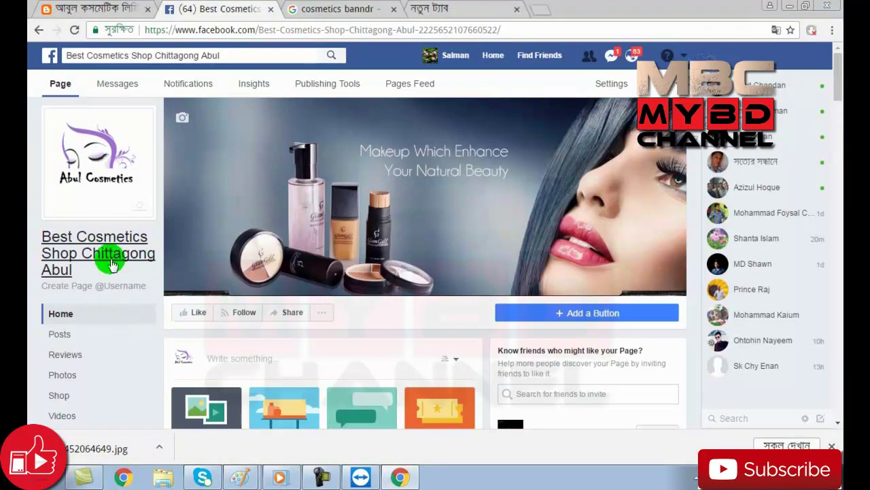
Open the About section of the Facebook page and bring its page info fields into view.
scroll(112, 264, "down", 3)
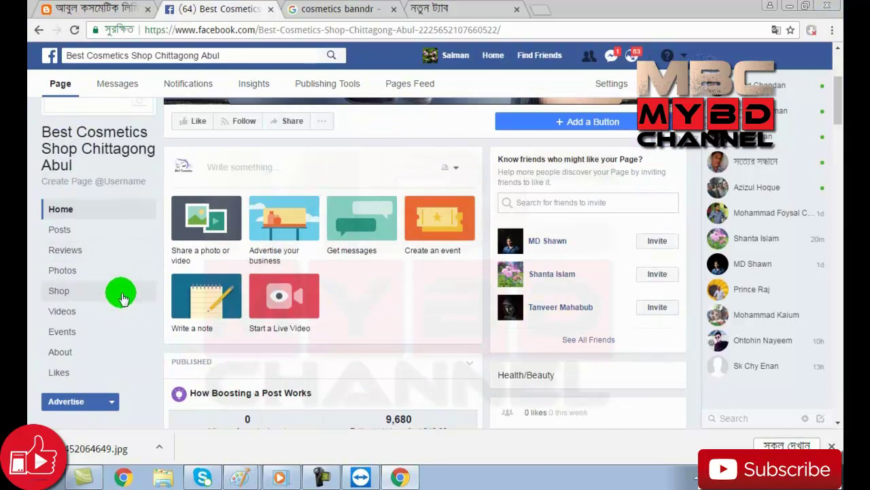
scroll(121, 292, "up", 3)
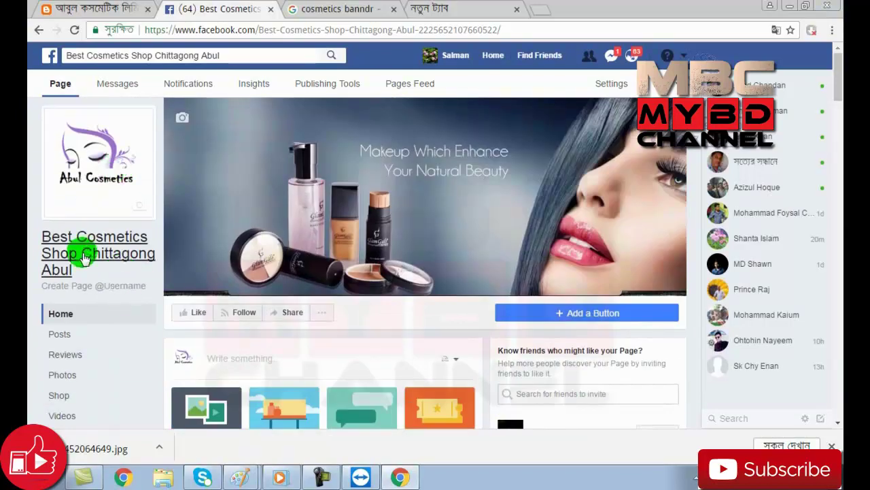
scroll(86, 319, "down", 3)
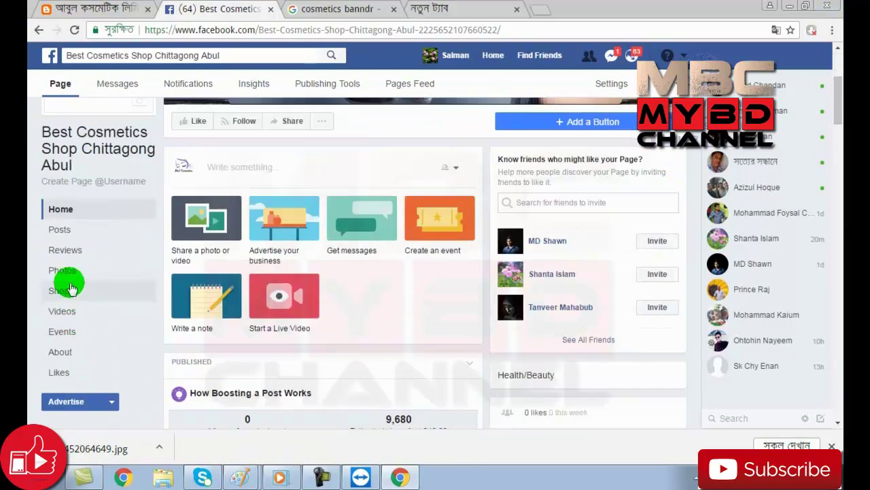
left_click(58, 352)
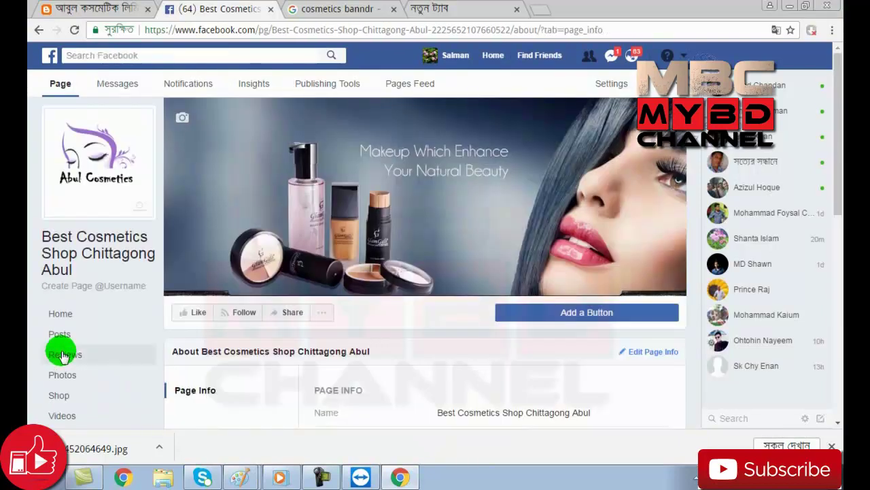
scroll(342, 247, "down", 3)
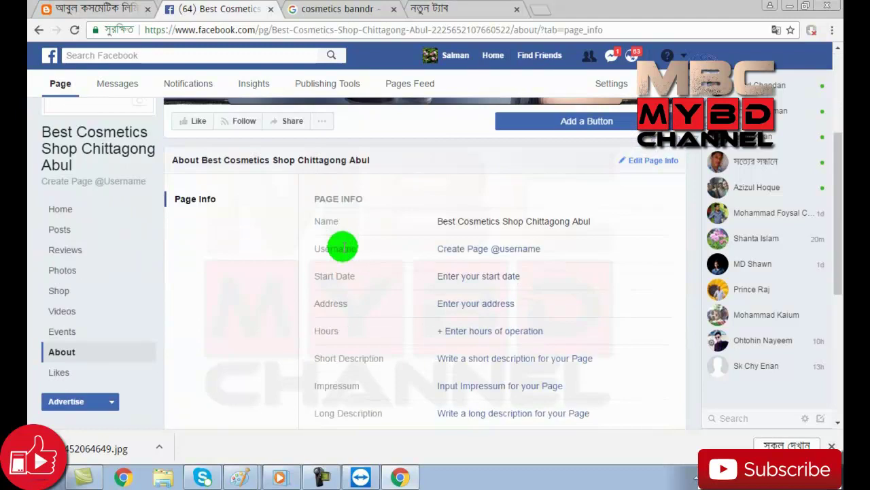
mouse_move(331, 224)
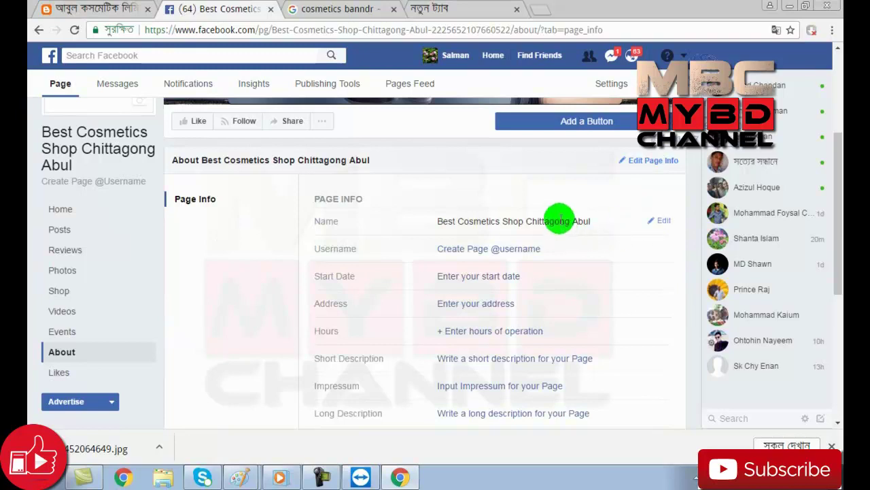
Open the page's name change request and add a space after the existing name in the new name.
left_click(664, 223)
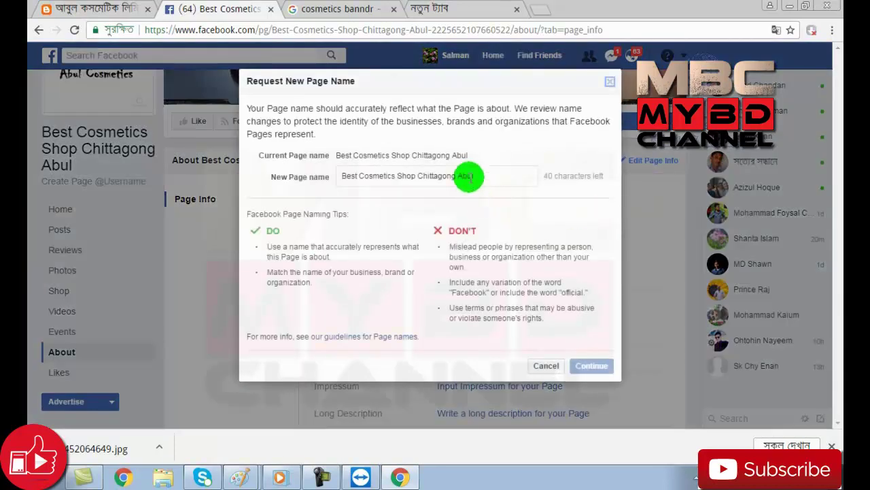
left_click_drag(478, 174, 359, 165)
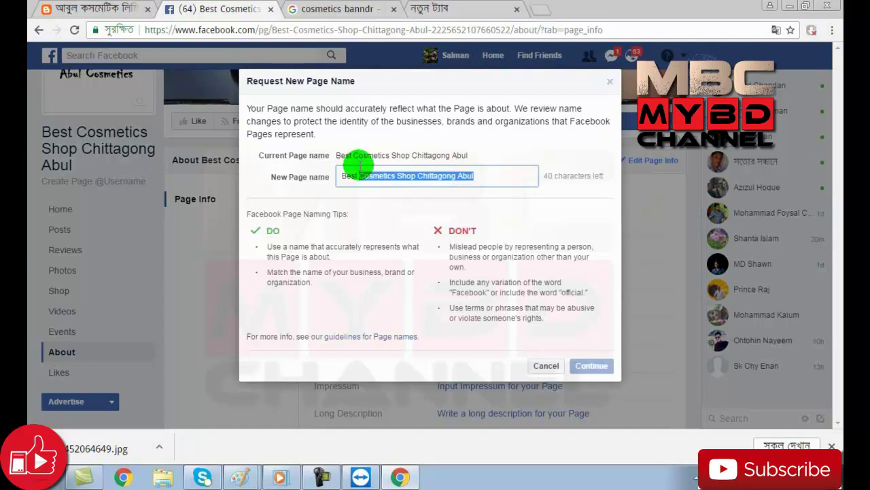
left_click(492, 175)
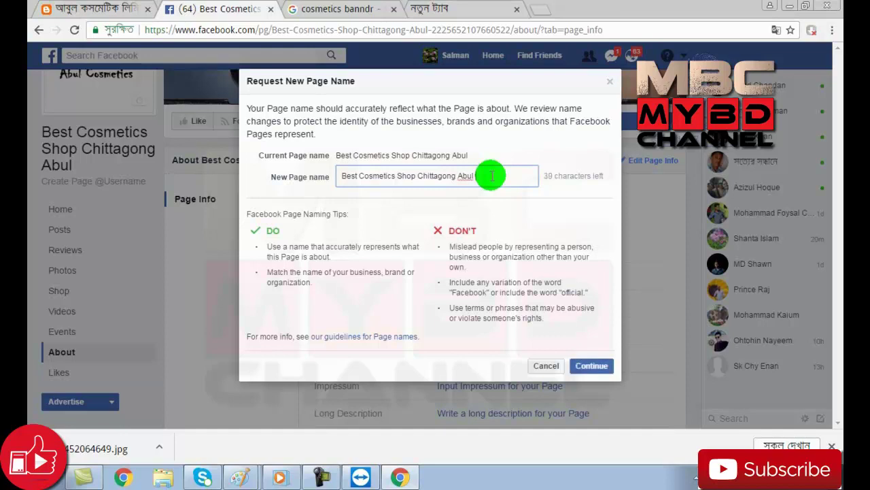
left_click(449, 8)
left_click(420, 30)
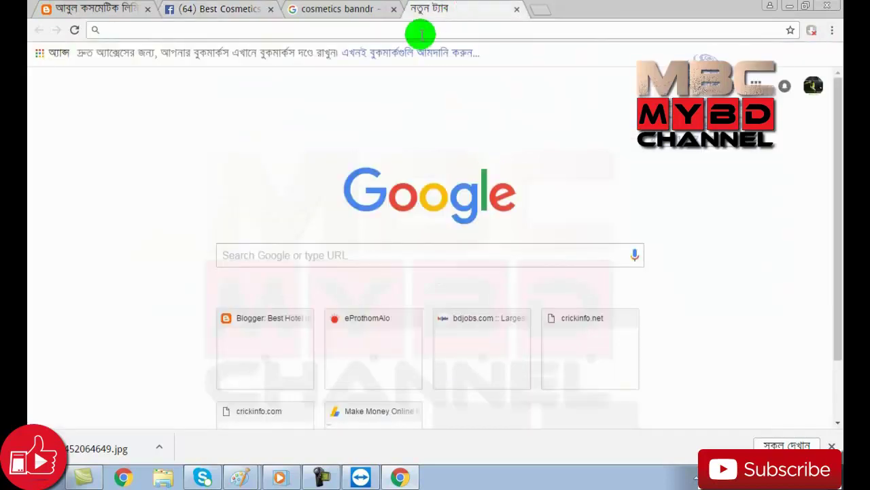
type("goo")
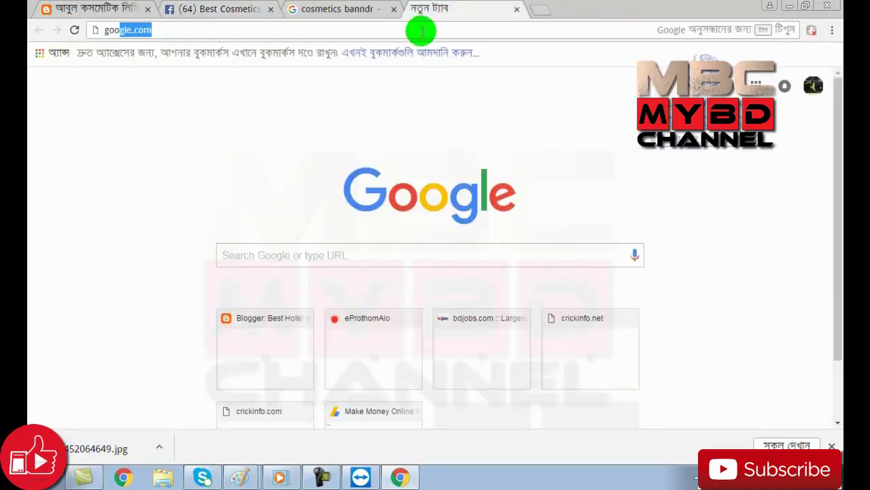
key("BackSpace")
key("BackSpace")
key("BackSpace")
key("BackSpace")
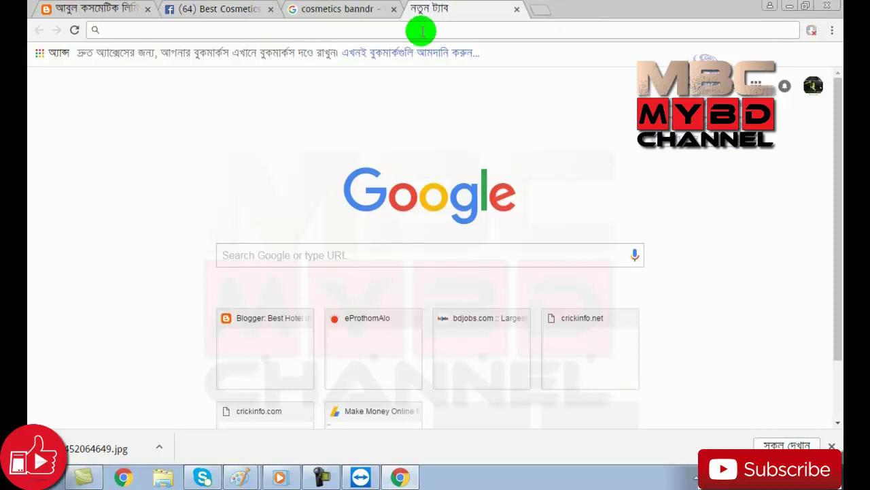
type("ban")
key("Return")
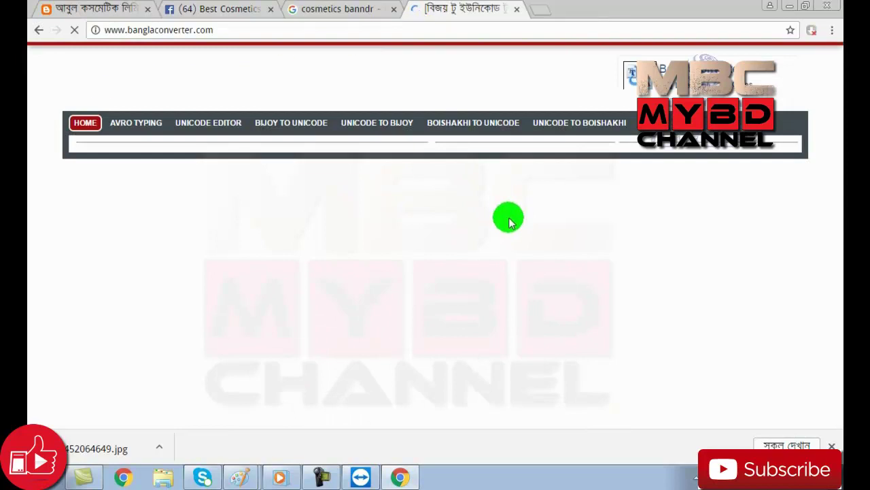
Write "আবুল কসমেটিক্স চট্টগ্রাম" in the converter's Unicode text box and copy the whole text.
left_click(540, 299)
type("আবুল")
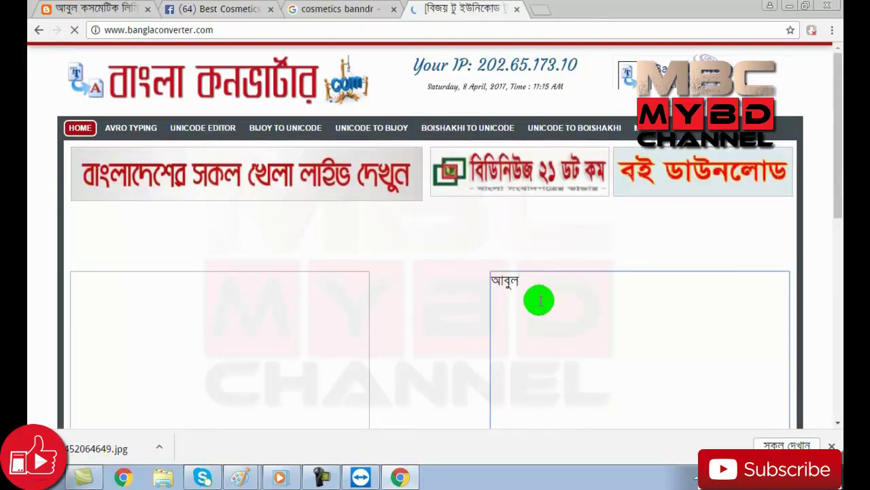
type(" কসমেটিক্")
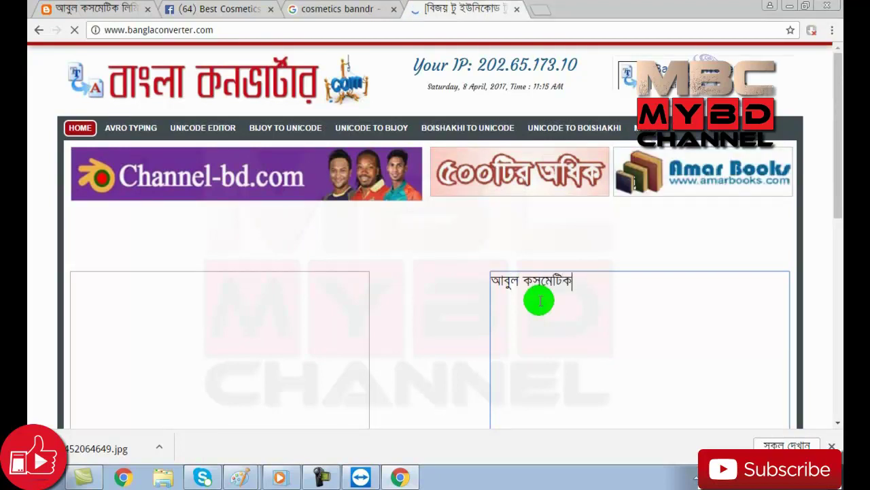
type("স ")
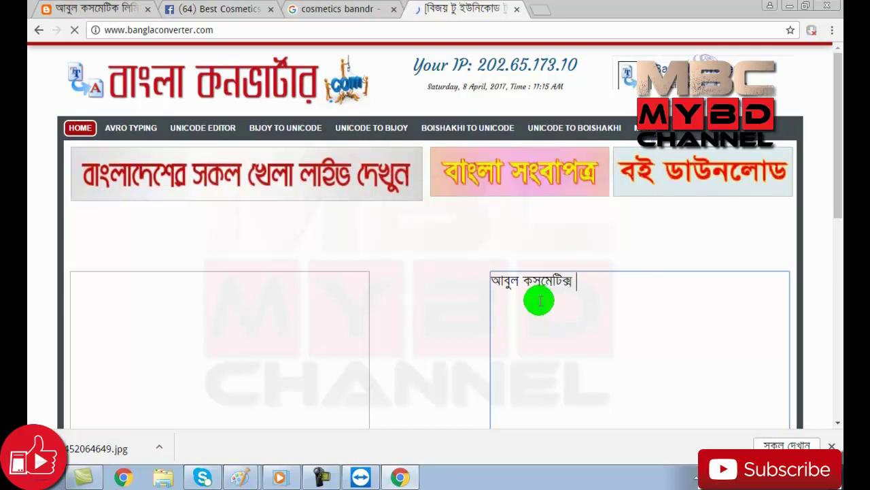
type("চট্টগ্রাম")
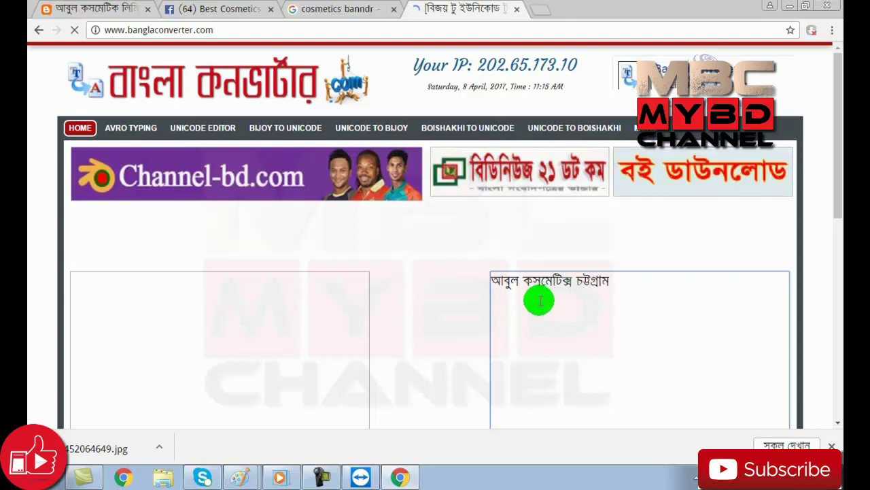
key("ctrl+a")
key("ctrl+c")
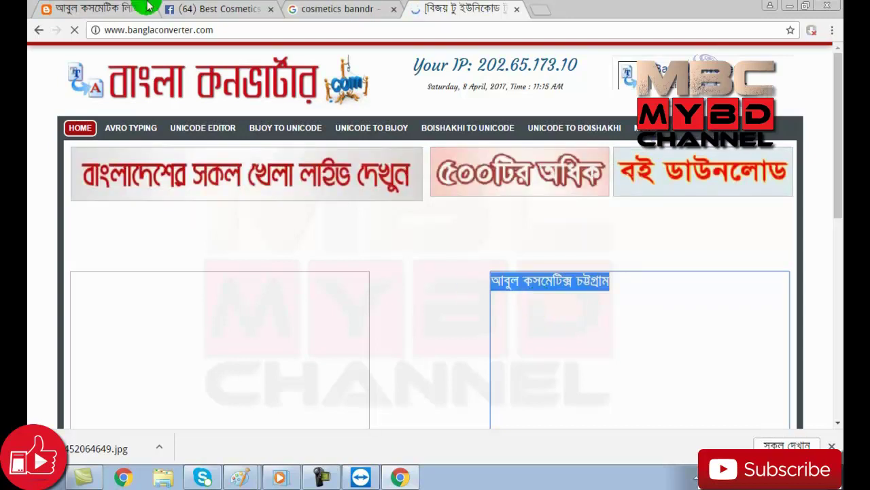
Append the copied Bangla text to the new Facebook page name, submit the name change request and dismiss the review notice.
left_click(216, 9)
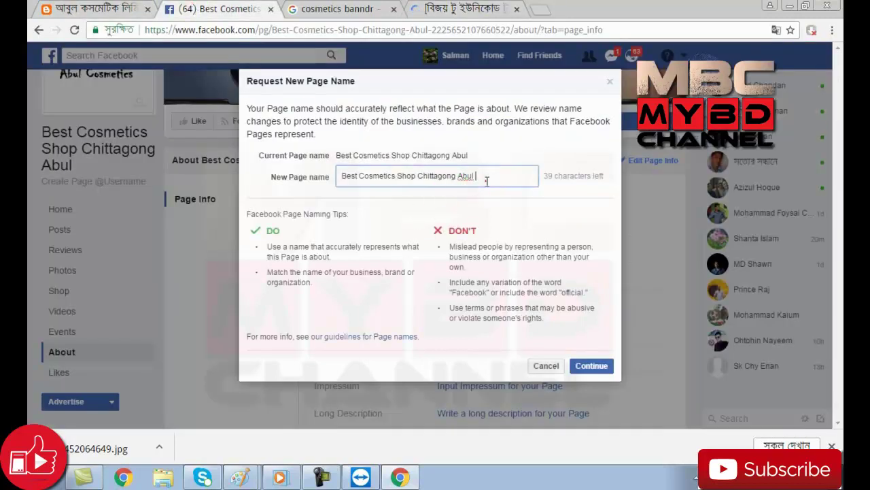
key("ctrl+v")
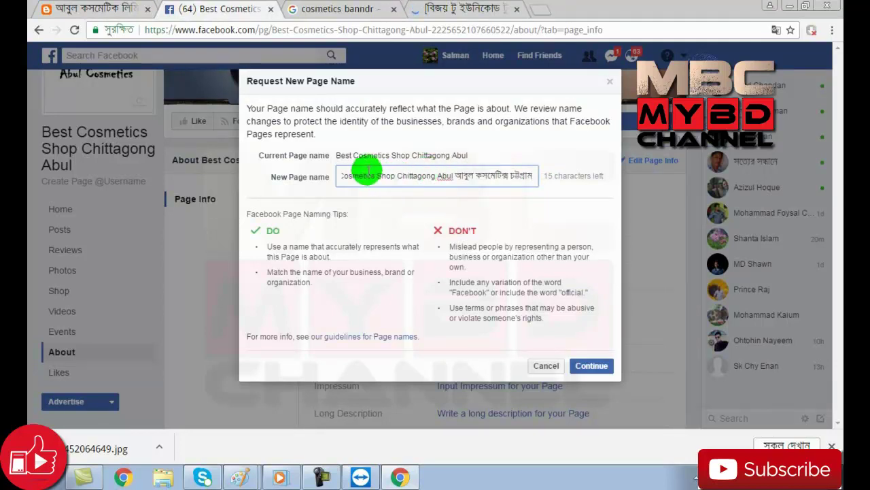
left_click(591, 367)
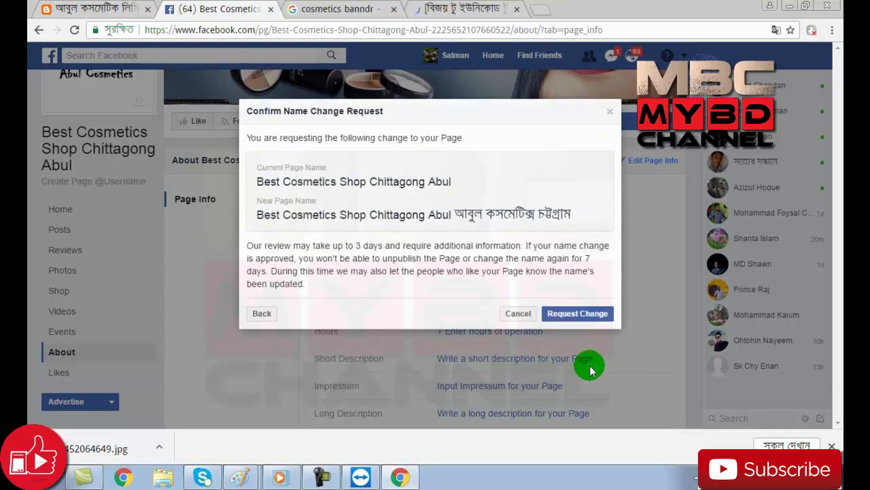
left_click(582, 318)
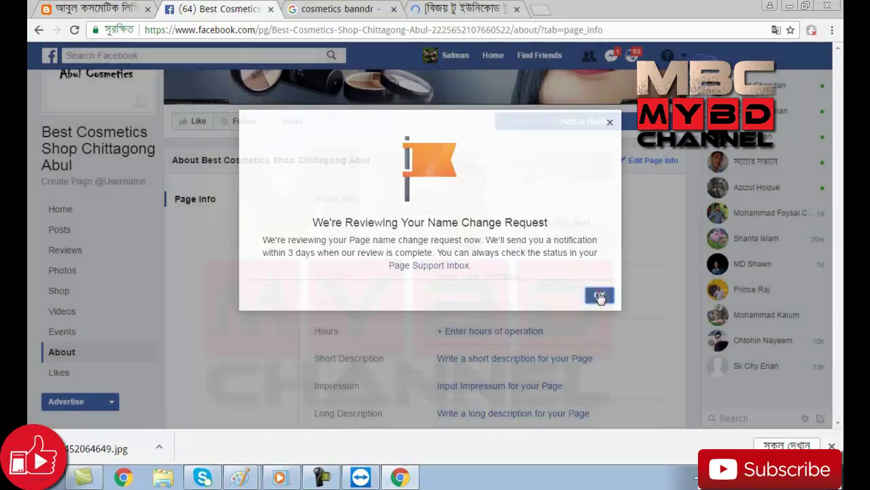
left_click(600, 295)
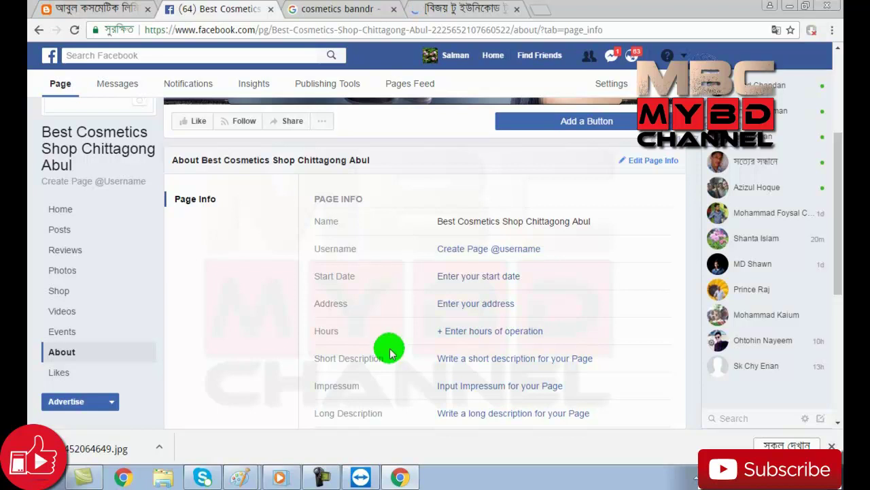
Look through the page info fields in the About section, especially the short and long descriptions.
scroll(390, 352, "down", 1)
mouse_move(369, 305)
left_mouse_down()
mouse_move(331, 288)
mouse_move(370, 294)
left_mouse_up()
scroll(394, 334, "down", 1)
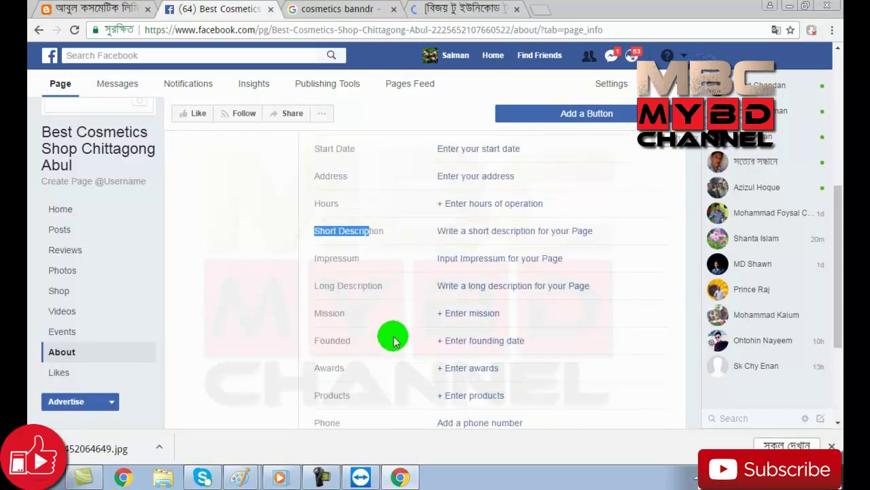
scroll(395, 336, "down", 2)
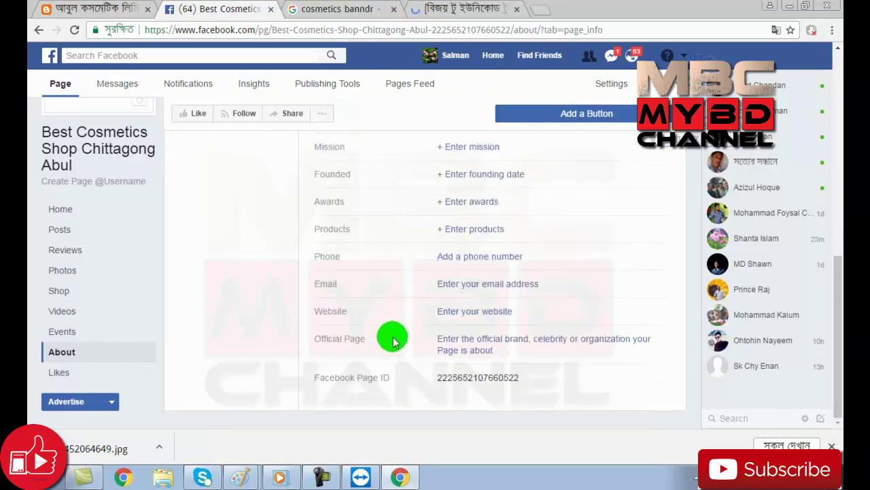
scroll(393, 340, "up", 3)
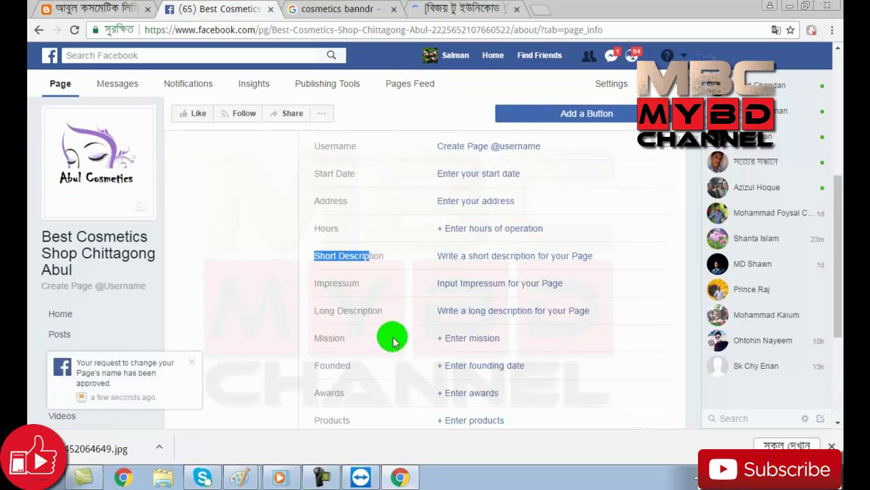
left_click_drag(323, 310, 377, 310)
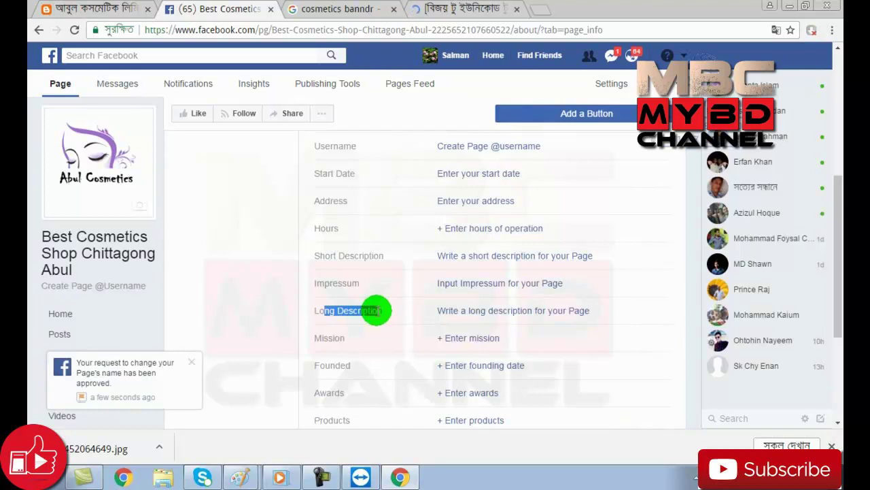
scroll(401, 245, "up", 2)
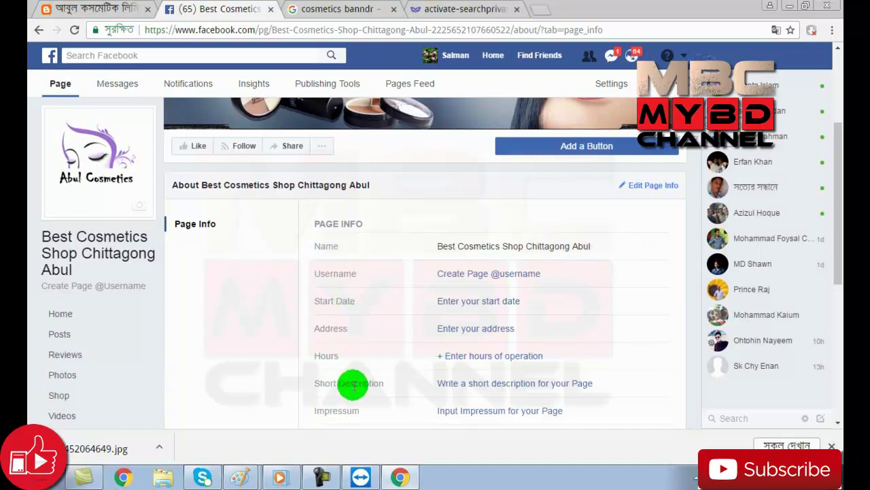
Open the page's Short Description for editing.
left_click(476, 384)
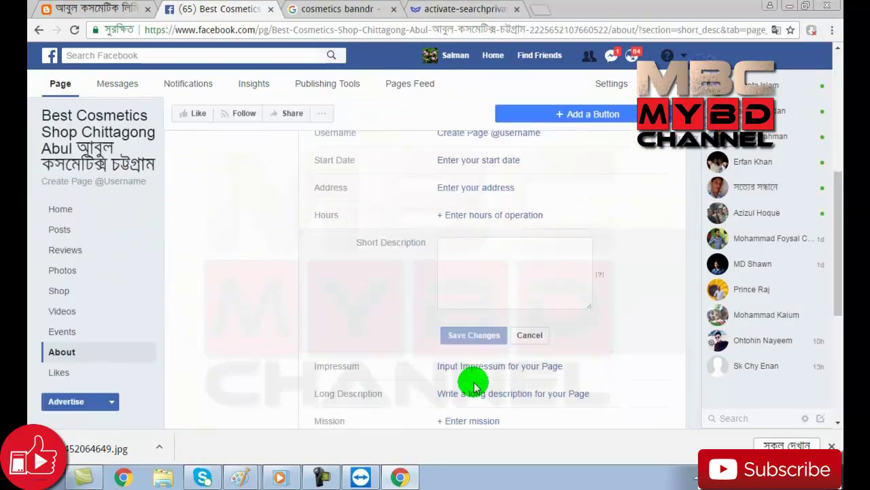
scroll(435, 272, "up", 2)
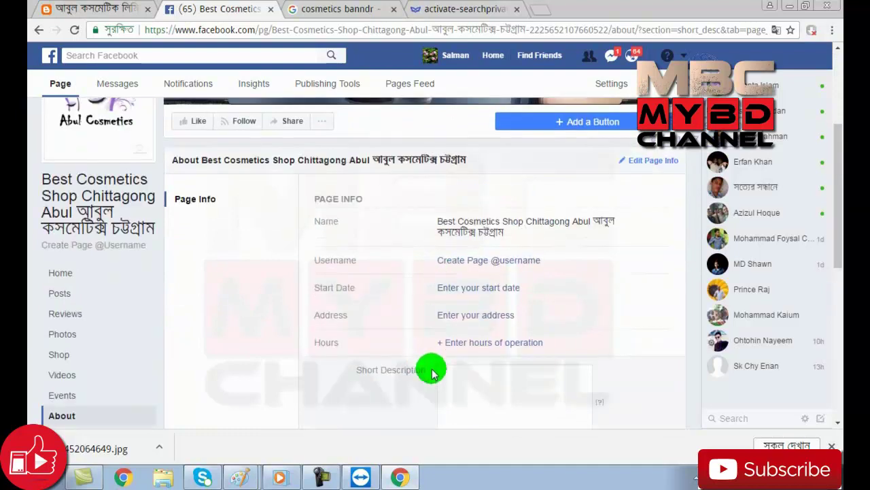
left_click(461, 382)
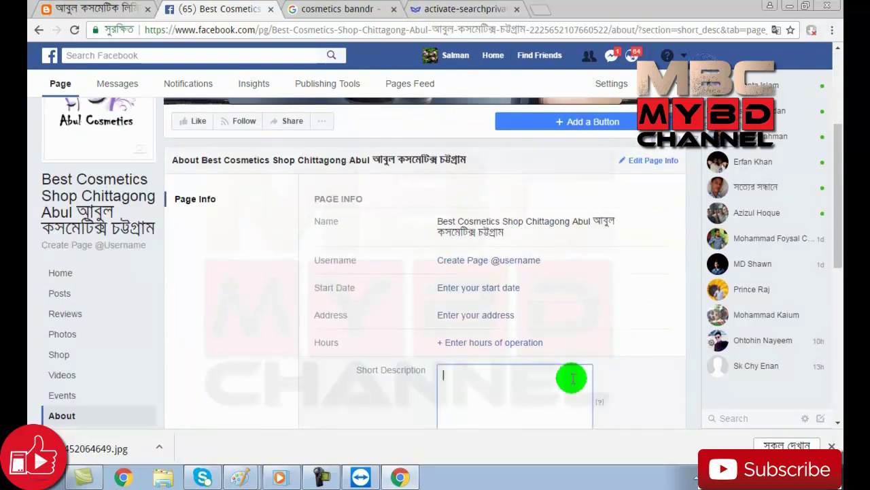
scroll(639, 352, "down", 1)
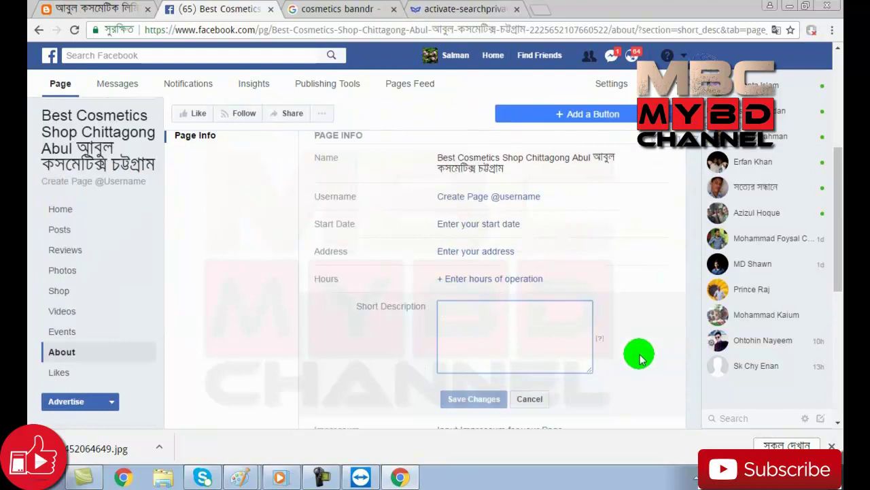
Try opening the short description with "We are the best cosmetics sho" and cut it back to "We".
type("We are the best com")
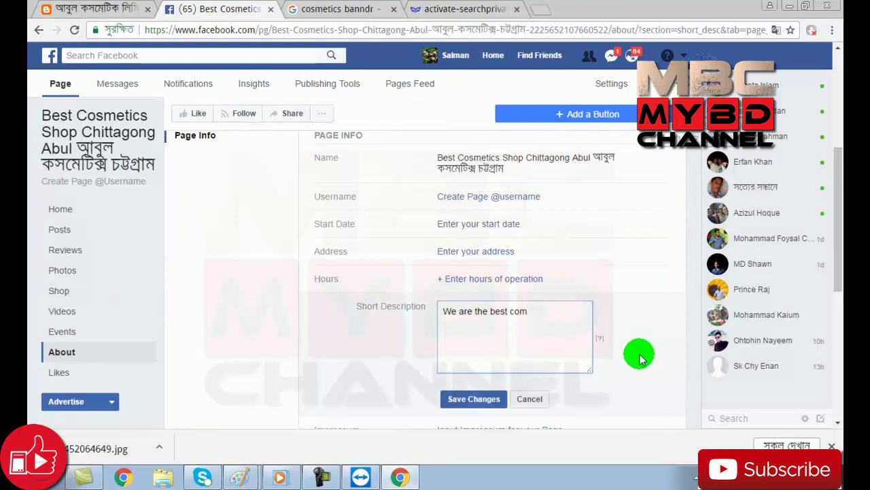
key("BackSpace")
type("smetics sho")
key("BackSpace")
key("BackSpace")
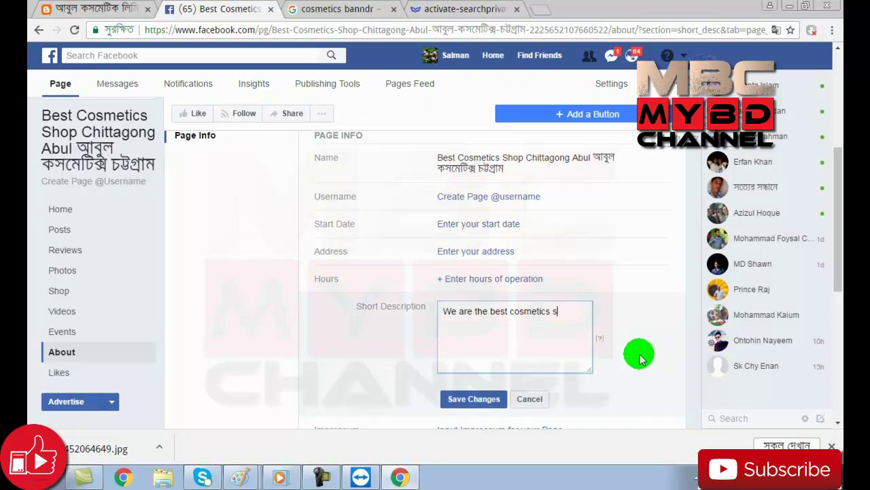
key("BackSpace")
key("BackSpace")
key("BackSpace")
key("BackSpace")
key("BackSpace")
key("BackSpace")
key("BackSpace")
key("BackSpace")
key("BackSpace")
key("BackSpace")
key("BackSpace")
key("BackSpace")
key("BackSpace")
key("BackSpace")
key("BackSpace")
key("BackSpace")
key("BackSpace")
key("BackSpace")
key("BackSpace")
key("BackSpace")
key("BackSpace")
key("BackSpace")
key("BackSpace")
key("BackSpace")
Complete the opening as "We produce all kinds of cosmetics item." and add "Quality is the first priority" to the short description.
type("product")
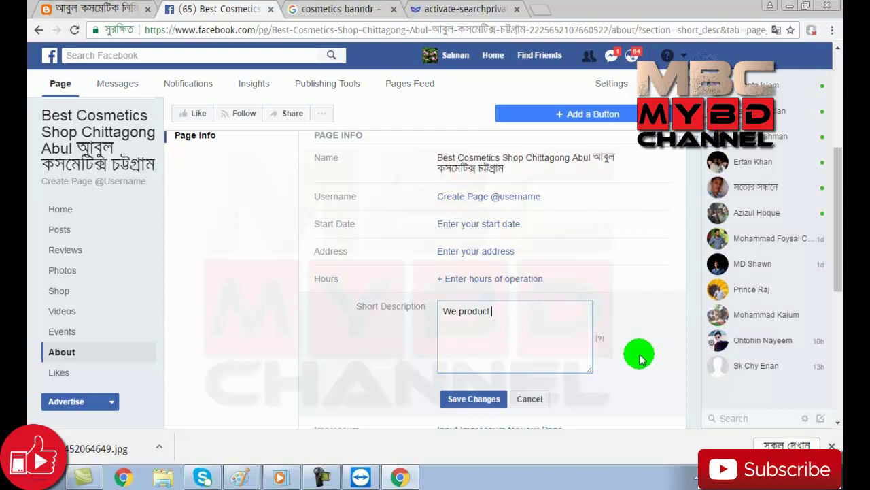
type(" all kinds of cosmetics item")
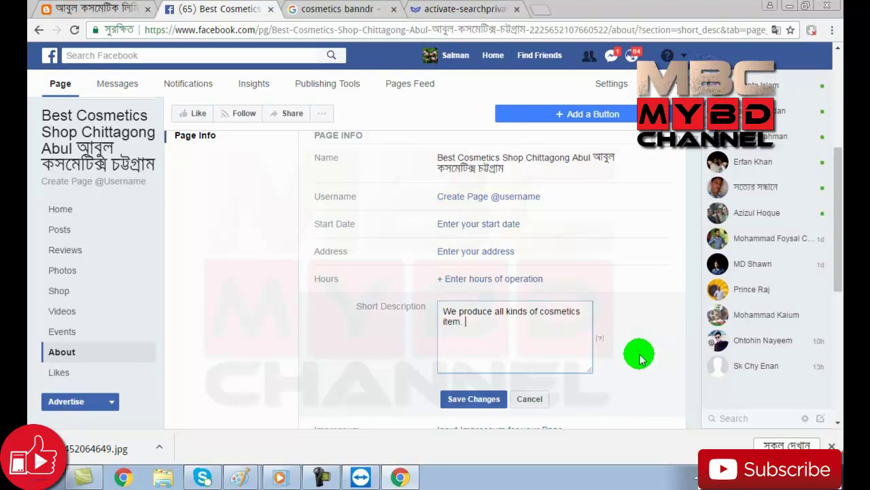
type(". Quality is the first ")
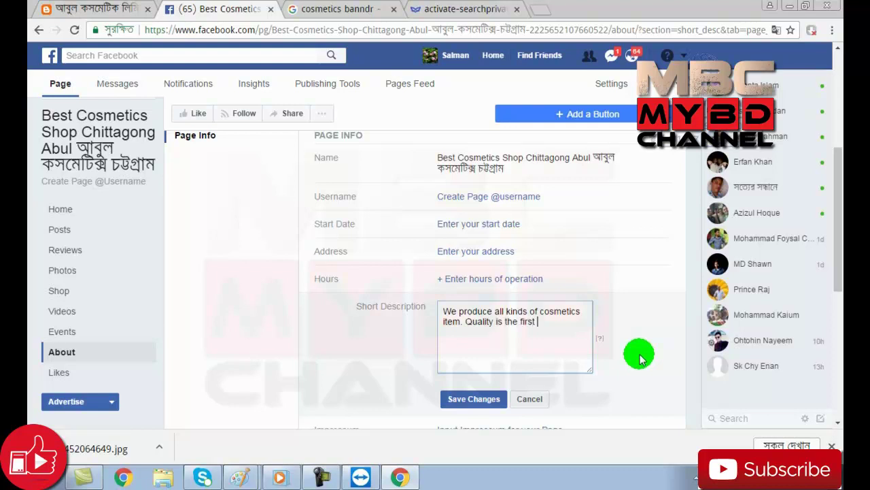
type("priority")
Add the sentence "We can deliver all over Bangladesh" to the short description, with the country name capitalized.
type(". We can deliver")
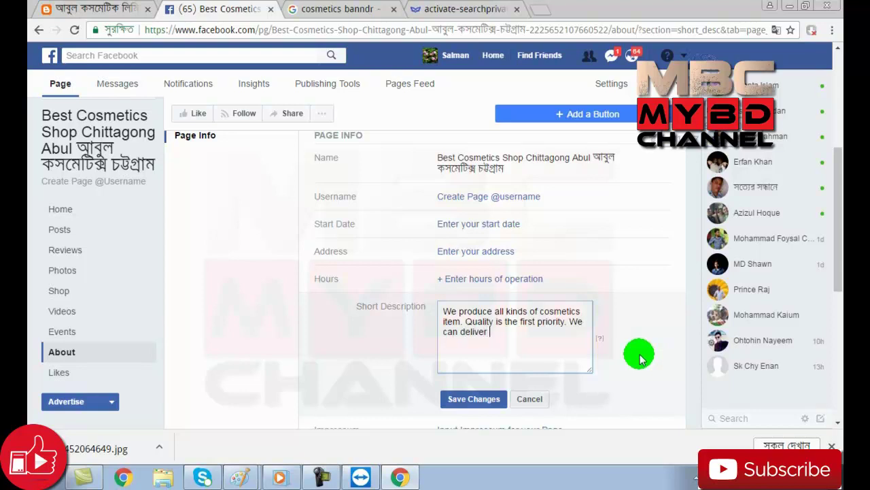
type(" all over ban")
type("ladesh and")
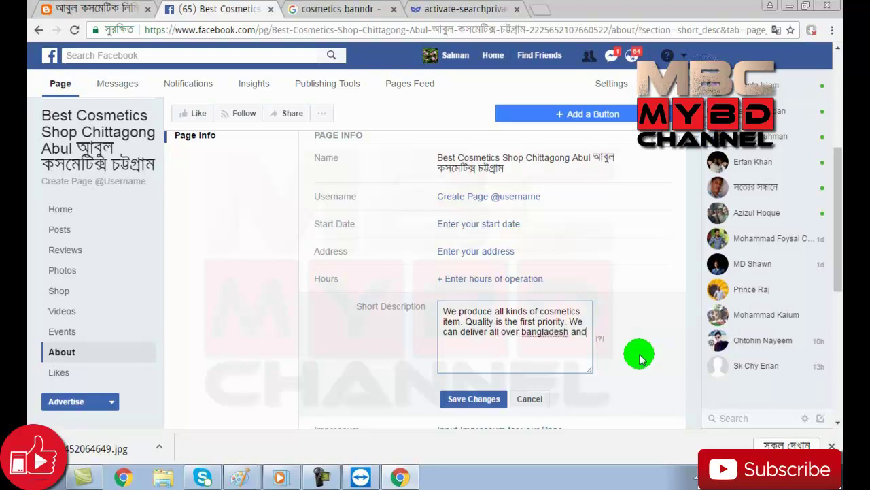
key("BackSpace")
key("BackSpace")
key("BackSpace")
key("BackSpace")
key("BackSpace")
key("BackSpace")
key("BackSpace")
key("BackSpace")
key("BackSpace")
key("BackSpace")
key("BackSpace")
key("BackSpace")
key("BackSpace")
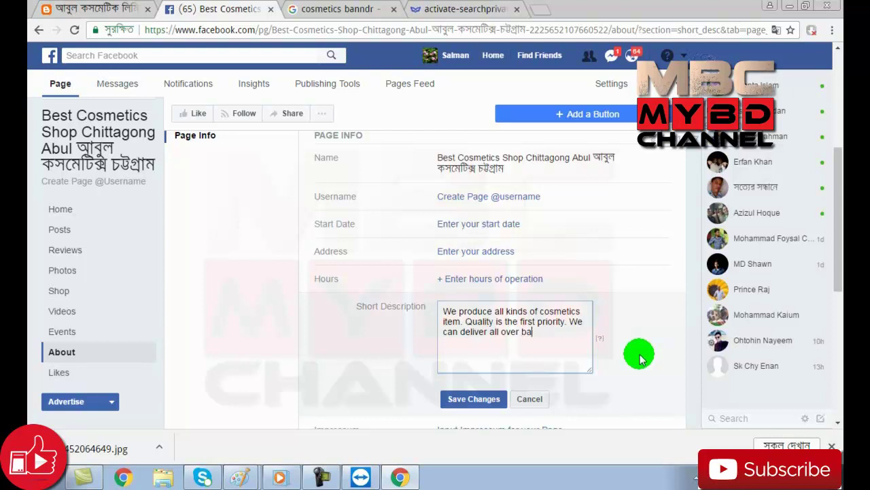
type("Bangl")
type("adesh")
Extend the delivery sentence with "and any country of the world by our supply chain.".
type(" and")
type(" any country ")
type("o")
type("f the wor")
type("ld by")
type("or")
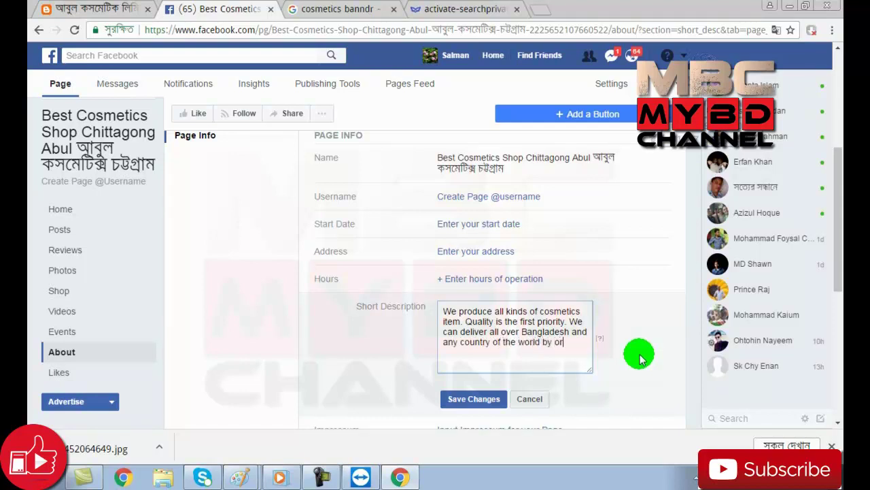
key("BackSpace")
type("ur supply chain.")
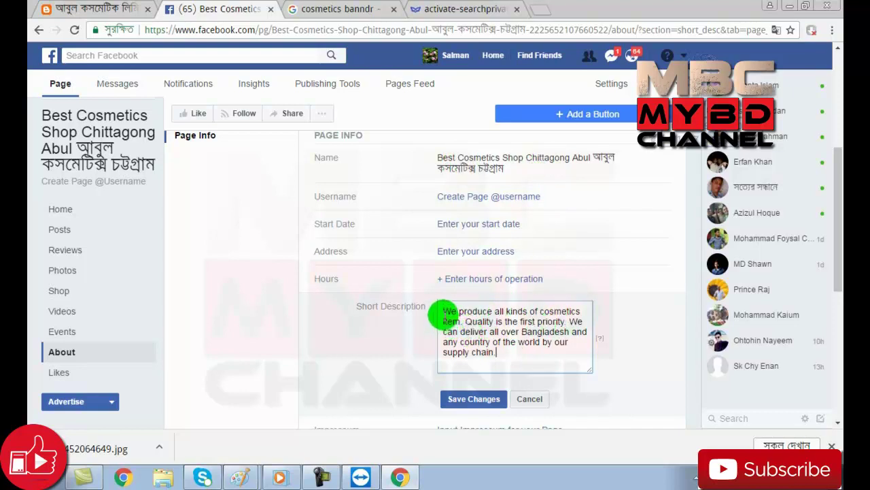
left_click(445, 310)
left_click(502, 315)
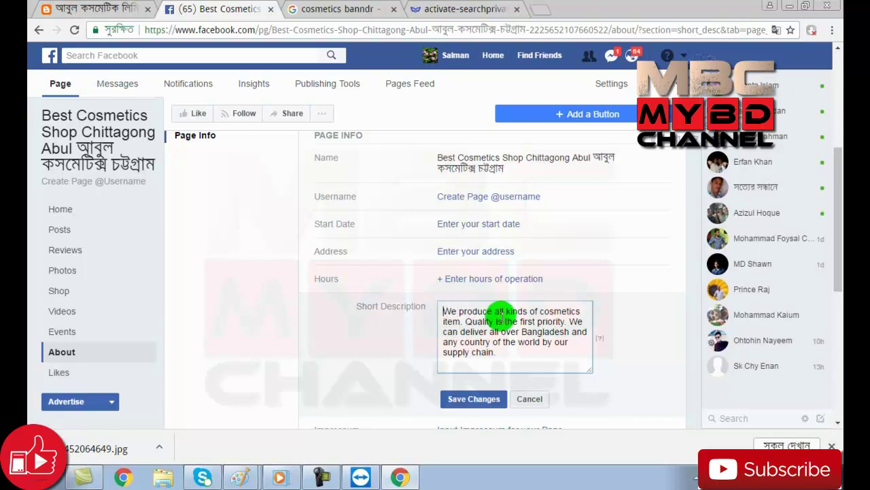
left_click(525, 351)
left_click(525, 352)
left_click(526, 357)
left_click(453, 314)
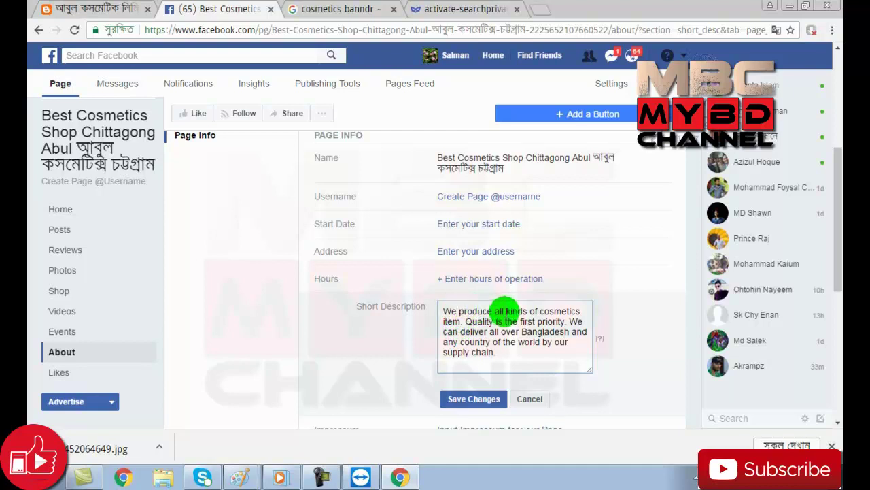
Delete "and any country of the world by our supply chain" and end the short description with "Bangladesh.".
left_click(510, 357)
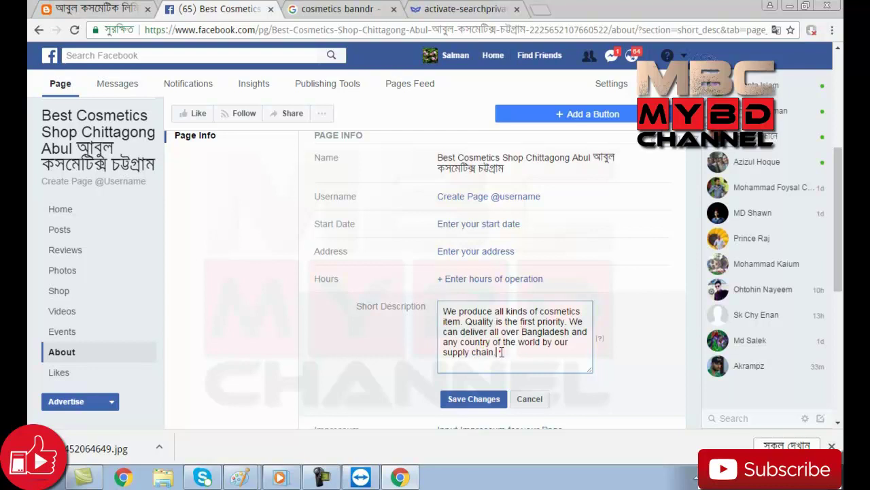
key("BackSpace")
key("BackSpace")
key("BackSpace")
key("BackSpace")
key("BackSpace")
key("BackSpace")
key("BackSpace")
key("BackSpace")
key("BackSpace")
key("BackSpace")
key("BackSpace")
key("BackSpace")
key("BackSpace")
key("BackSpace")
key("BackSpace")
key("BackSpace")
key("BackSpace")
key("BackSpace")
key("BackSpace")
key("BackSpace")
key("BackSpace")
key("BackSpace")
key("BackSpace")
key("BackSpace")
key("BackSpace")
key("BackSpace")
key("BackSpace")
key("BackSpace")
key("BackSpace")
key("BackSpace")
key("BackSpace")
key("BackSpace")
key("BackSpace")
key("BackSpace")
key("BackSpace")
key("BackSpace")
key("BackSpace")
key("BackSpace")
key("BackSpace")
key("BackSpace")
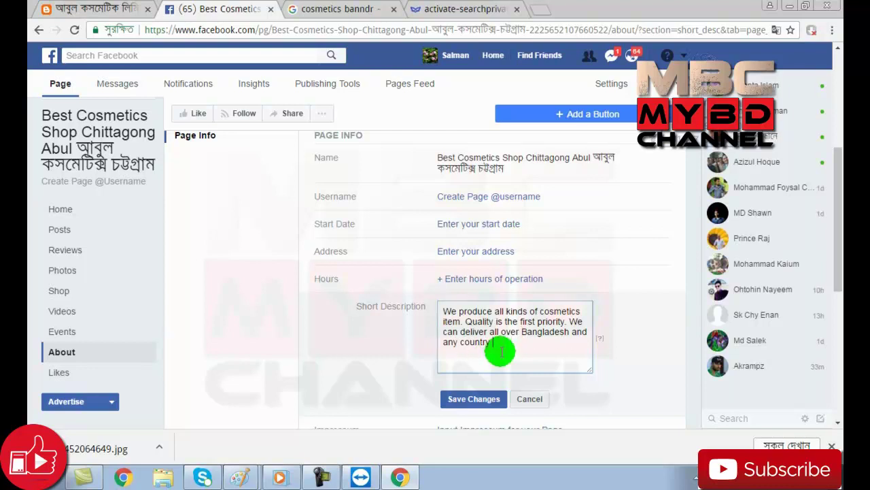
key("BackSpace")
key("BackSpace")
key("BackSpace")
key("BackSpace")
Insert "are the best cosmetics shop i chittaogng. We" between "We" and "produce all kinds of cosmetics item".
left_click(458, 312)
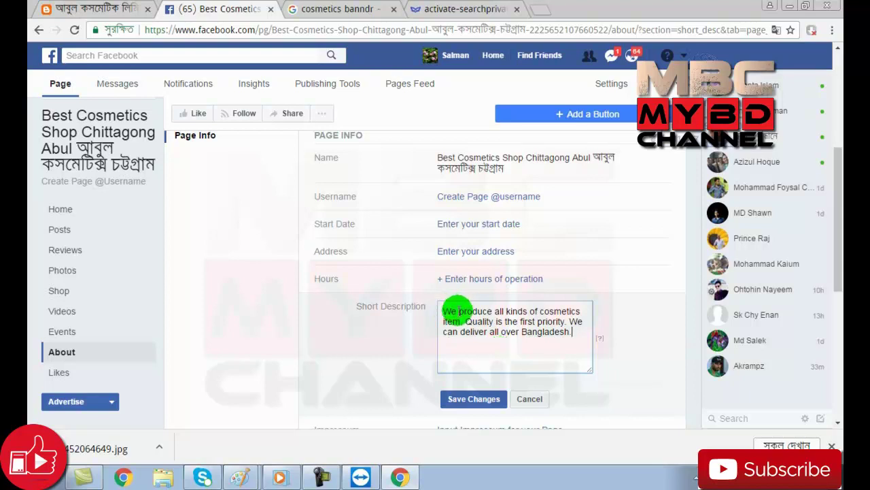
left_click(541, 303)
type("are the b")
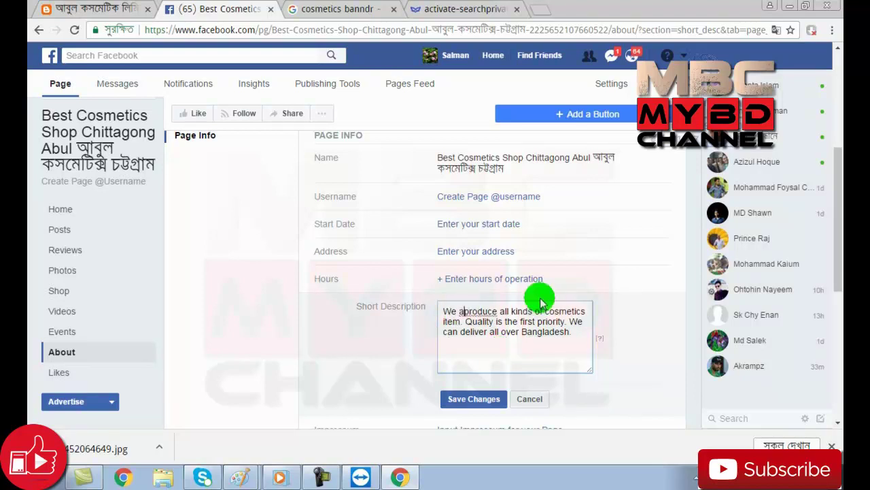
type("est cosm")
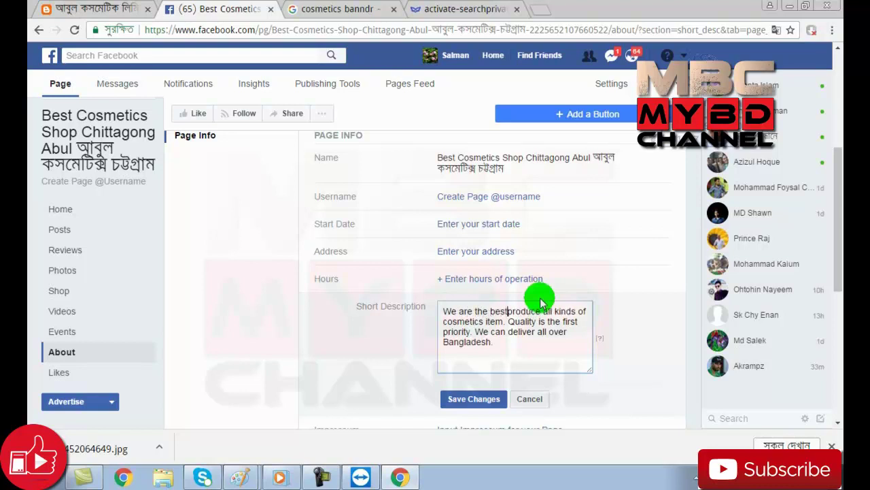
type("e")
type("tics shop ")
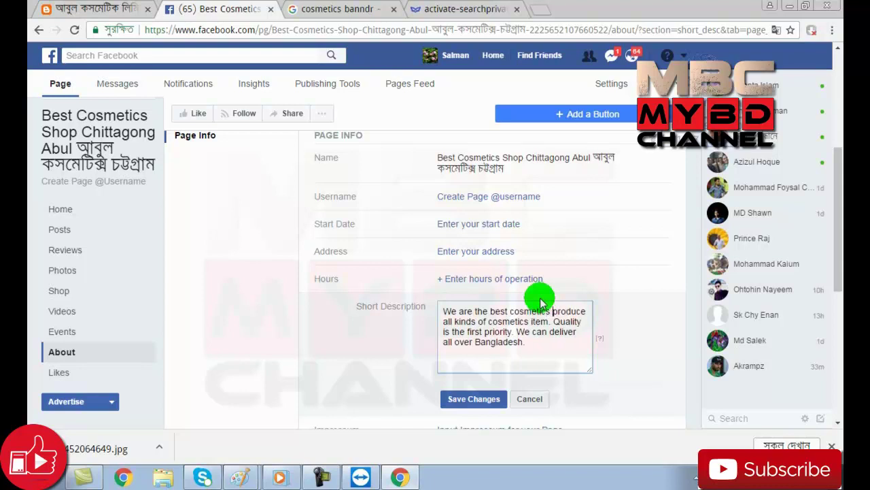
type("i ")
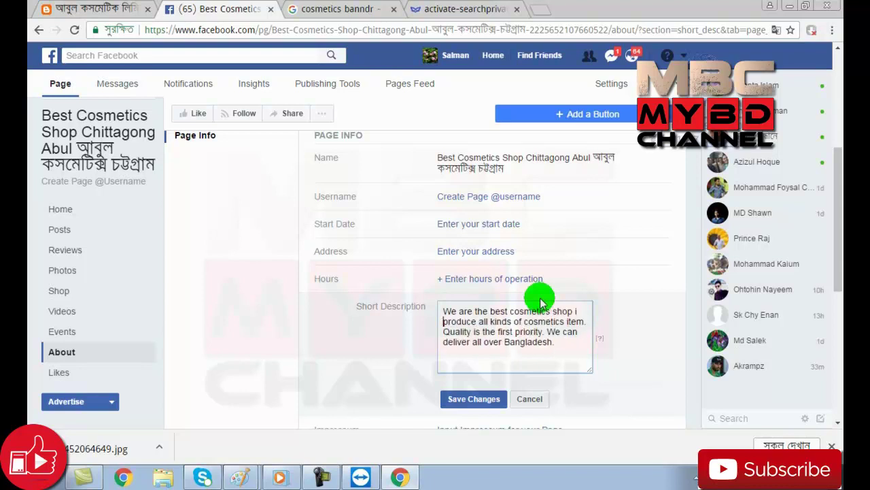
type("chittaogng")
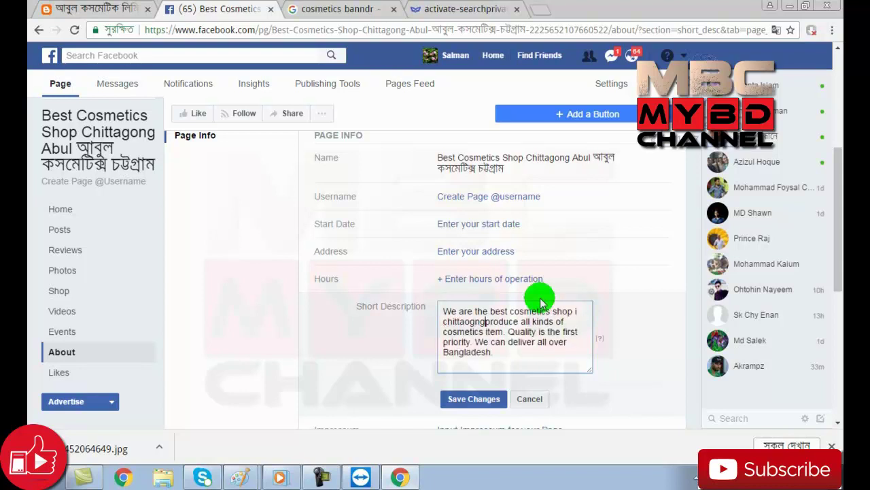
type(". We")
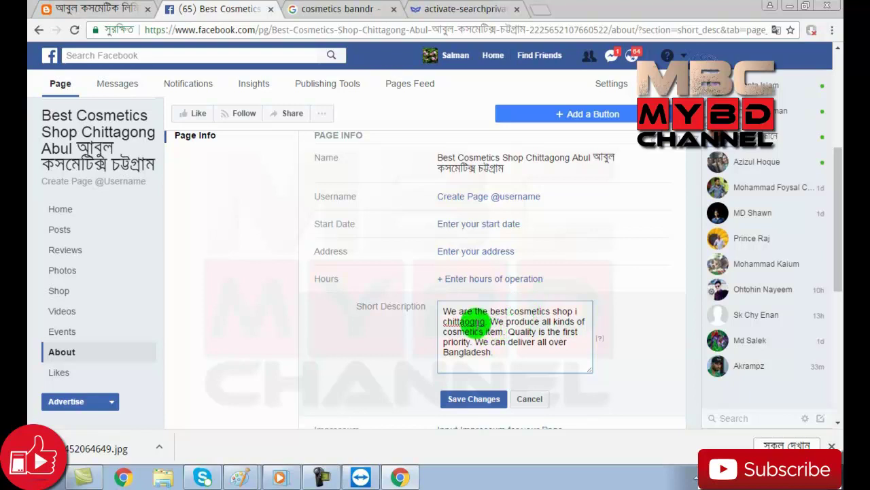
Correct the "i" after "cosmetics shop" to "in" in the first sentence.
left_click(578, 311)
key("BackSpace")
key("BackSpace")
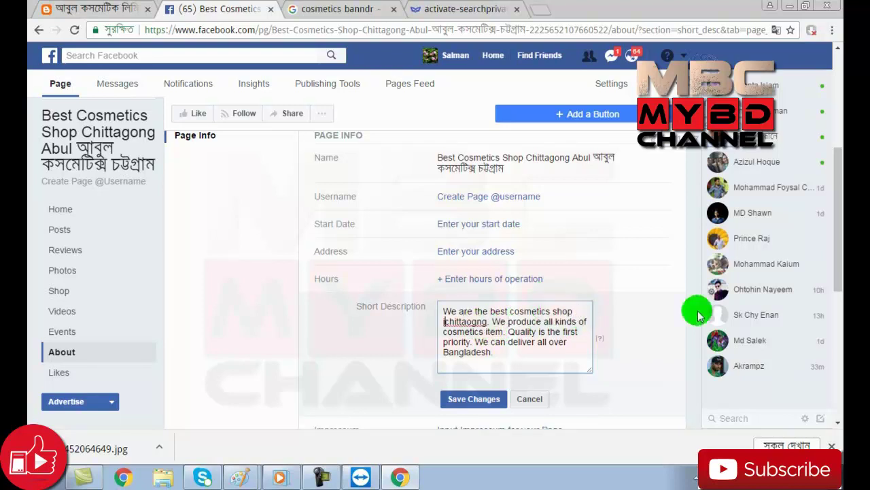
type("n")
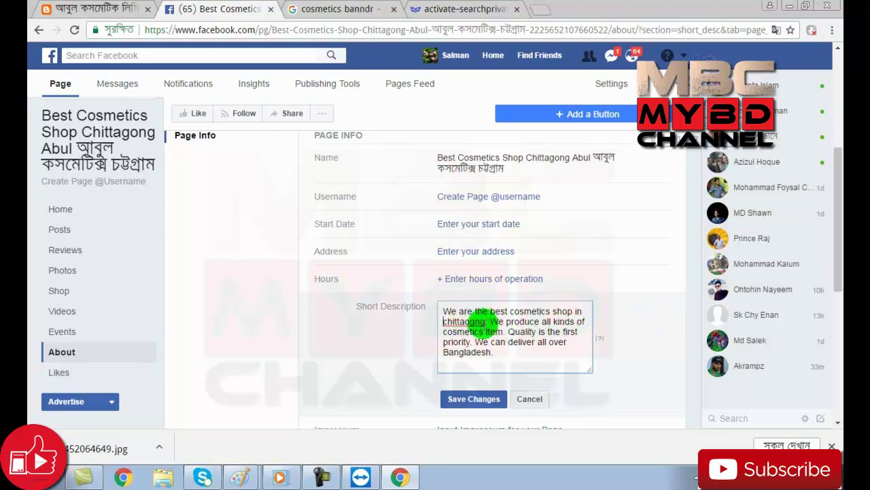
Correct the spelling of the city name in the short description to "chittagong".
key("BackSpace")
key("BackSpace")
key("BackSpace")
key("BackSpace")
key("BackSpace")
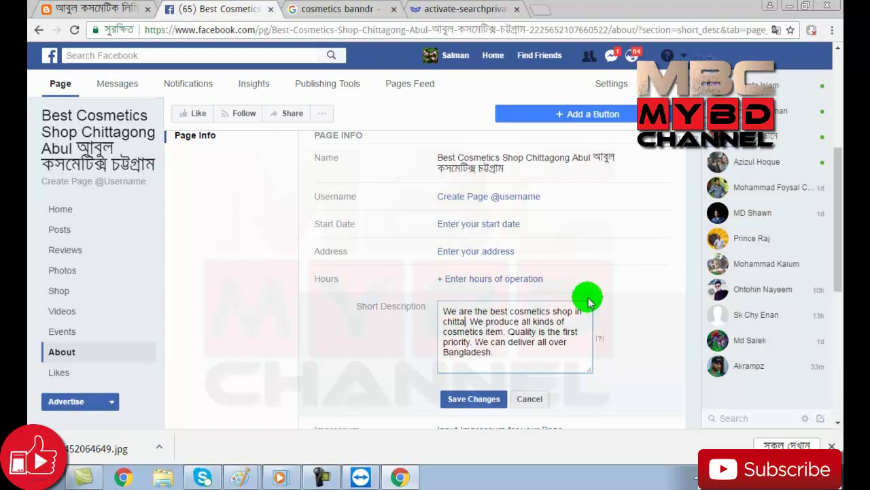
type("agong")
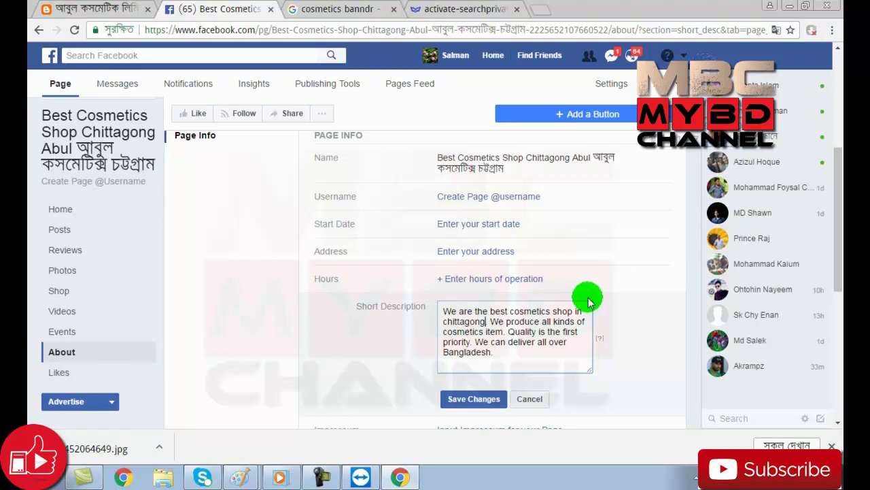
key("BackSpace")
key("BackSpace")
key("BackSpace")
key("BackSpace")
key("BackSpace")
key("BackSpace")
key("BackSpace")
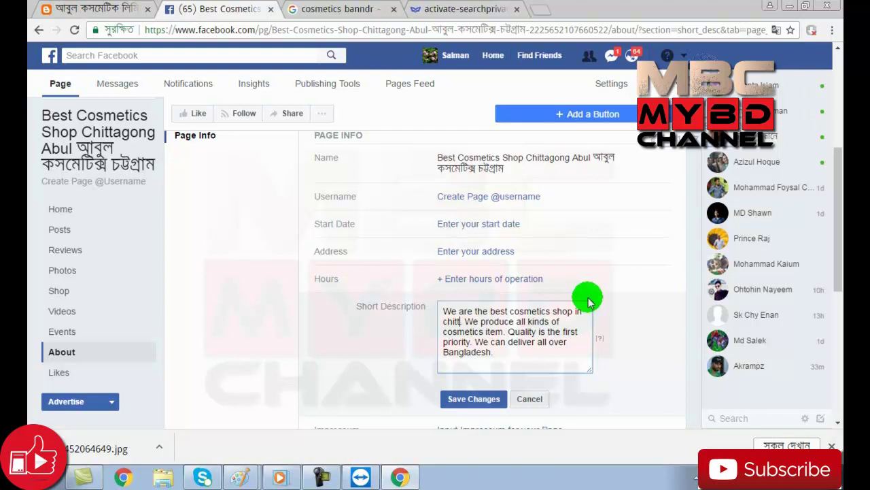
type("ttagong")
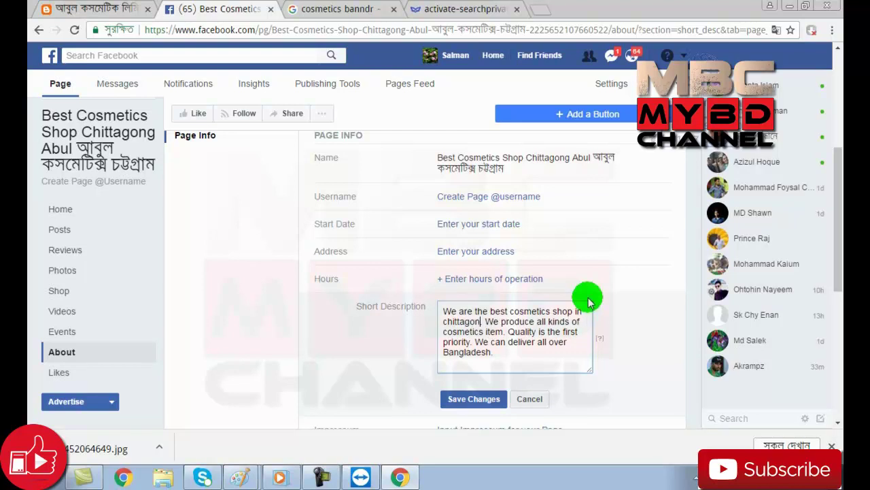
key("Delete")
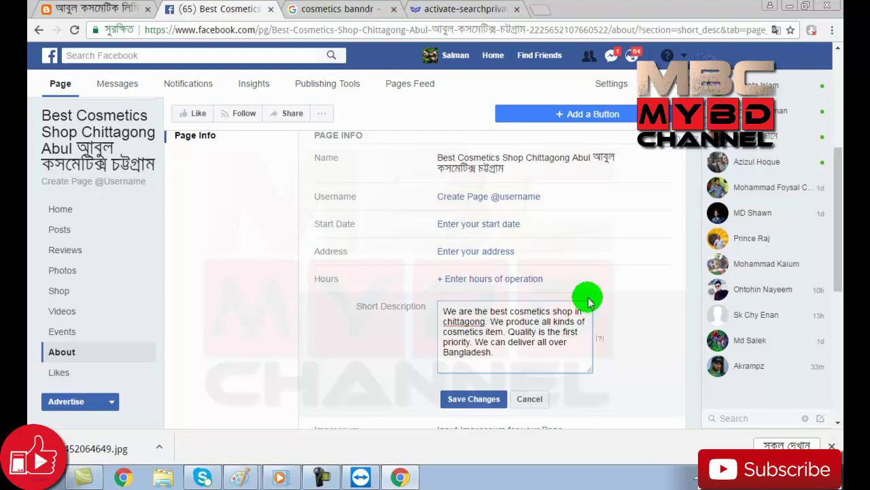
Capitalize the city name in the short description as "Chittagong".
double_click(446, 321)
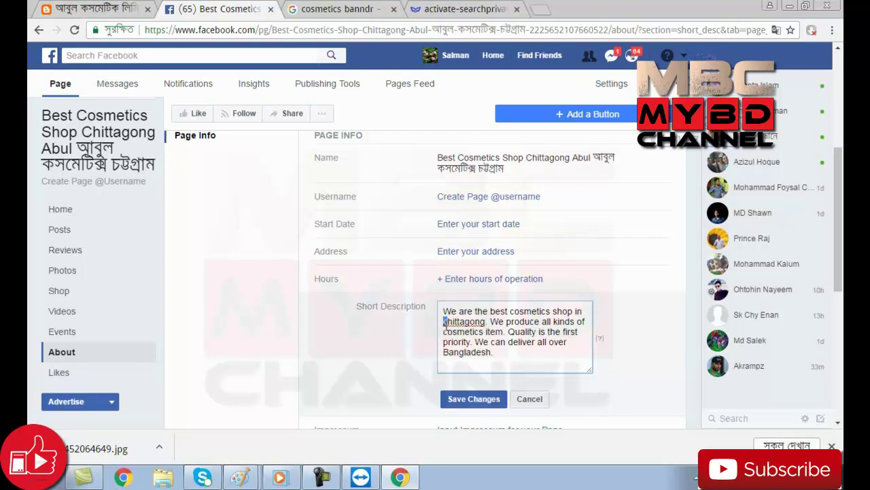
type("C")
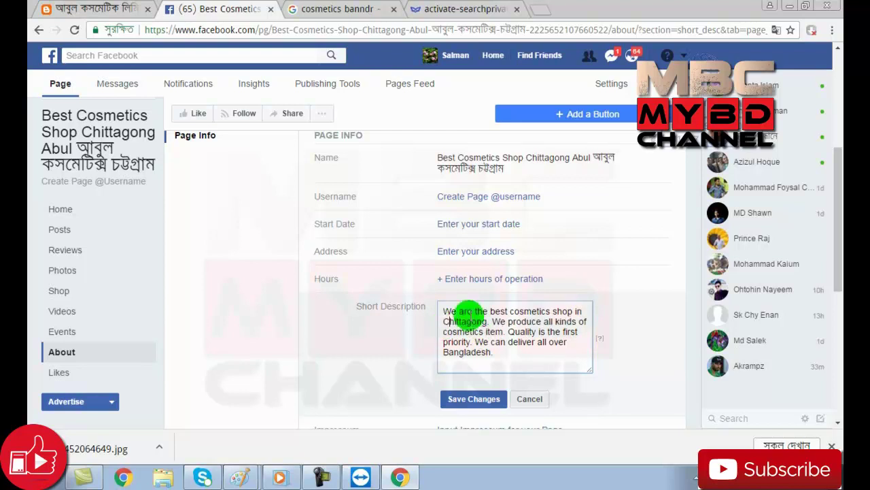
left_click(504, 332)
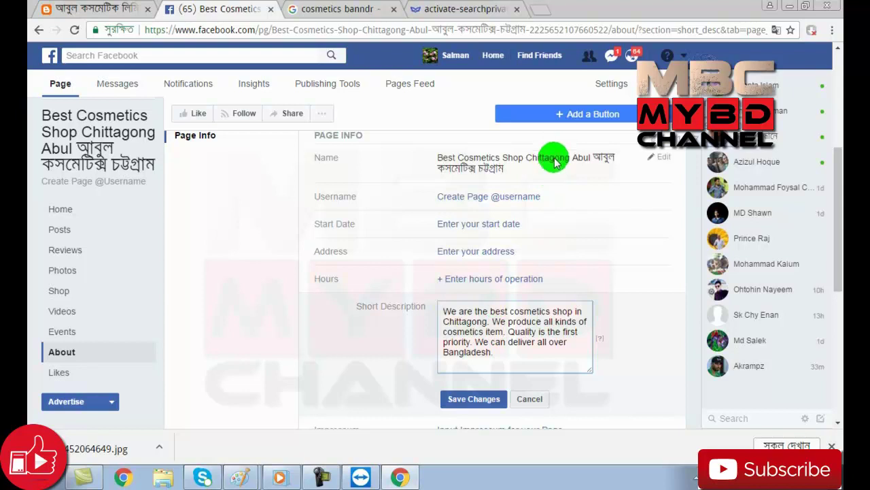
left_click_drag(457, 310, 488, 311)
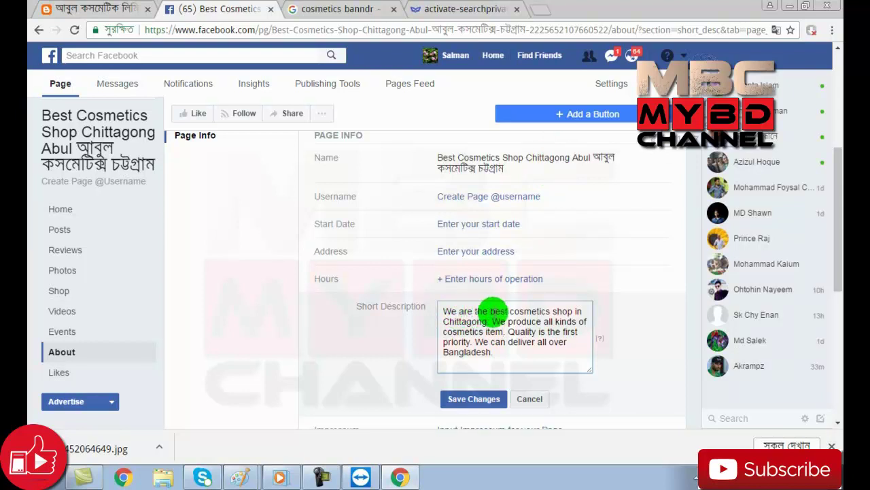
left_click(473, 311)
left_click_drag(473, 311, 445, 309)
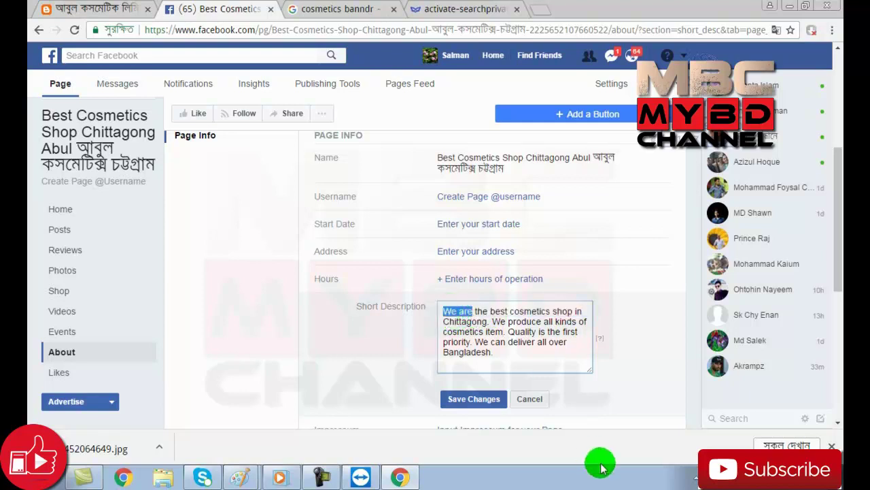
type("Abul ")
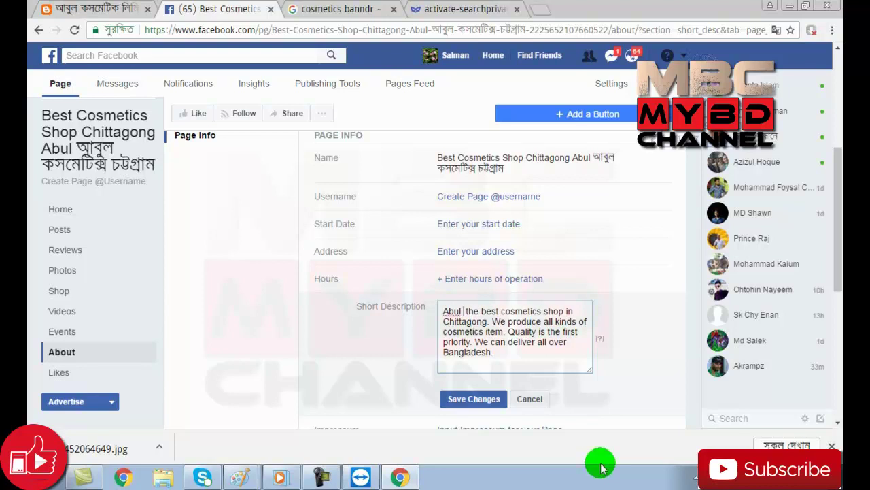
type("Cosm")
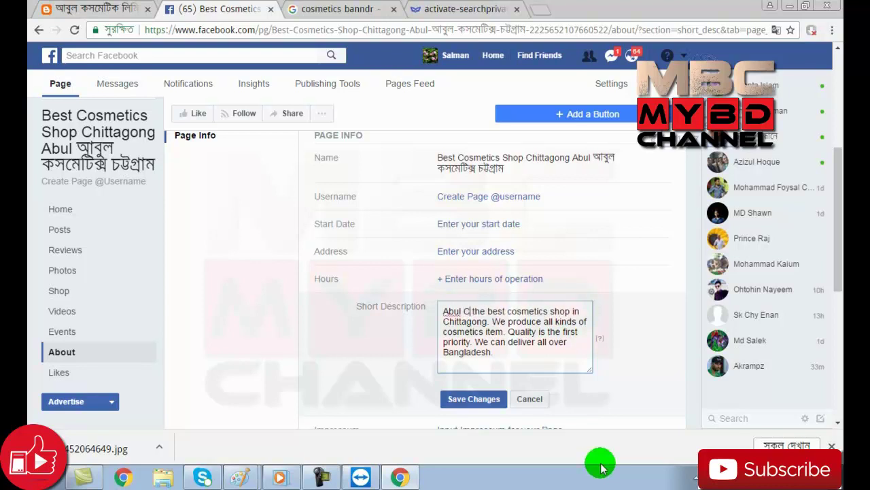
key("BackSpace")
key("BackSpace")
key("BackSpace")
key("BackSpace")
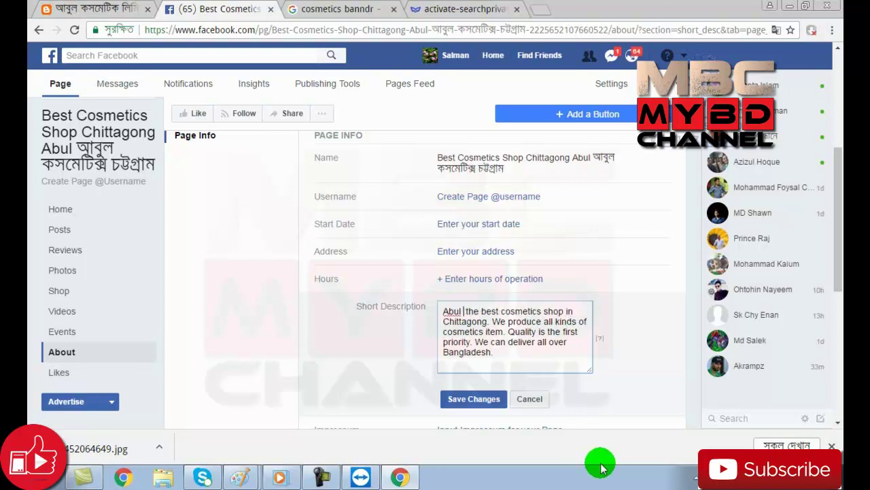
type("Co")
key("ctrl+z")
key("ctrl+z")
key("ctrl+z")
key("ctrl+z")
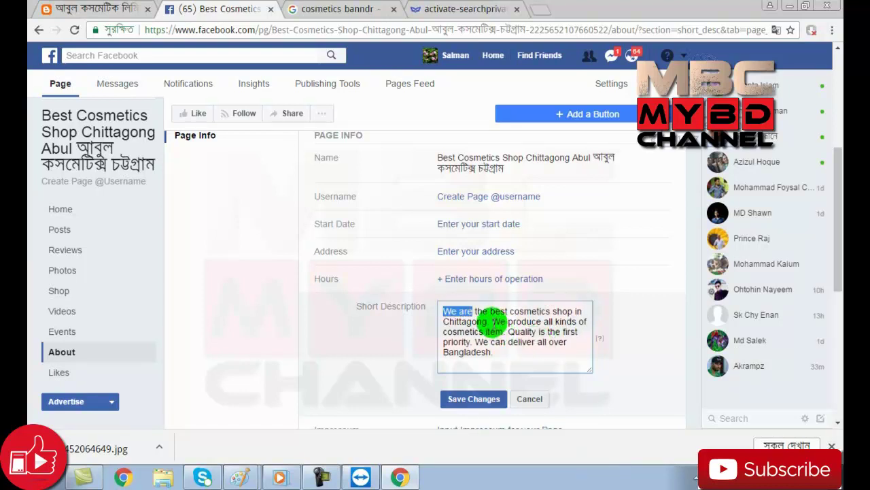
left_click(498, 343)
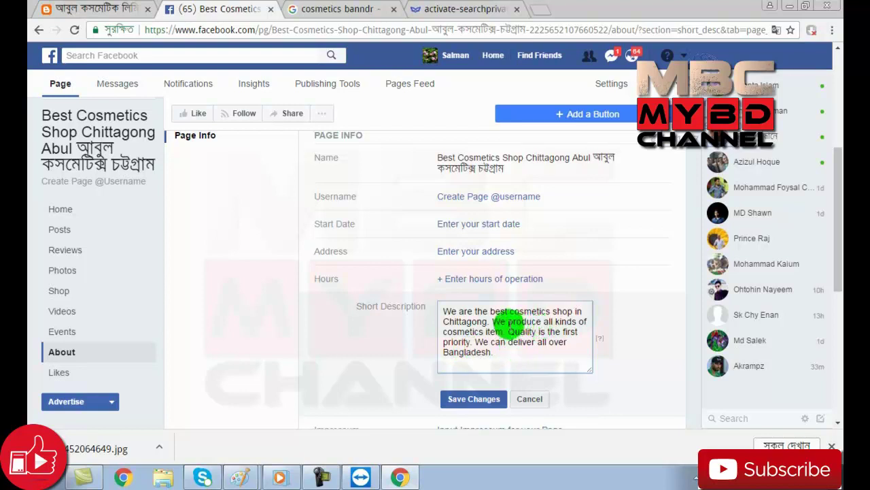
Replace "We" before "produce all kinds of cosmetics item" with "Abul" in the short description.
left_click_drag(506, 320, 496, 332)
left_click(496, 327)
double_click(498, 322)
type("Abul")
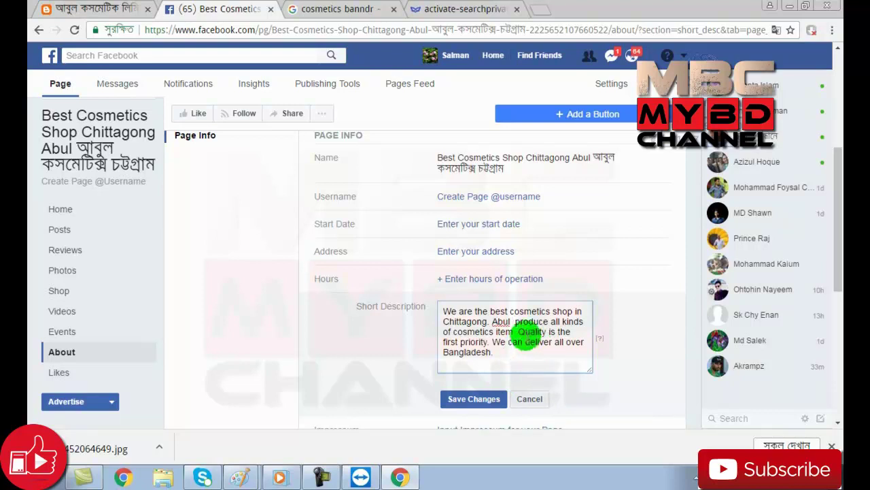
Delete the sentence "Quality is the first priority." from the short description.
left_click(493, 342)
left_click_drag(518, 331, 489, 340)
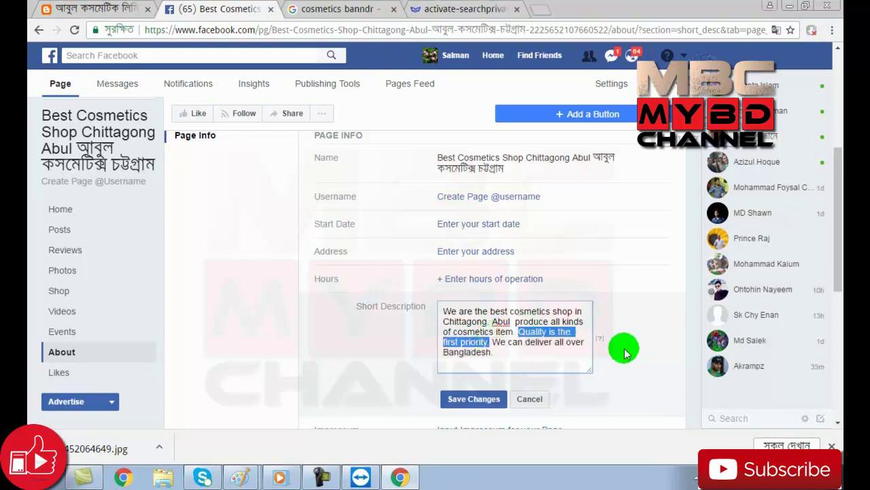
key("BackSpace")
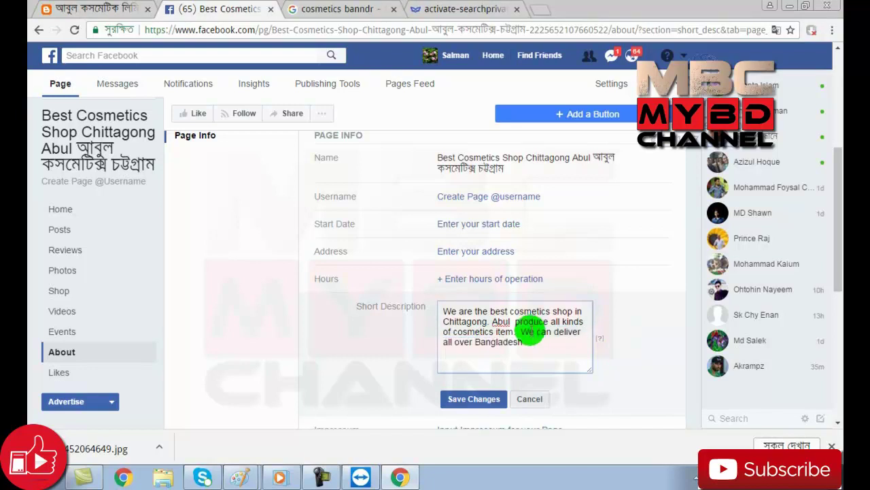
Insert "Cosmetics" after "Abul" so the shop name in the second sentence reads "Abul Cosmetics".
left_click(511, 321)
type("Cos")
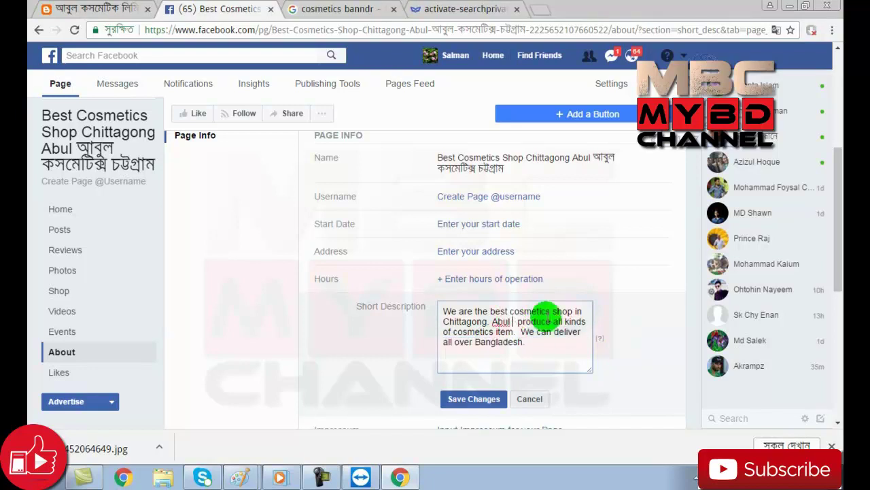
type("metics")
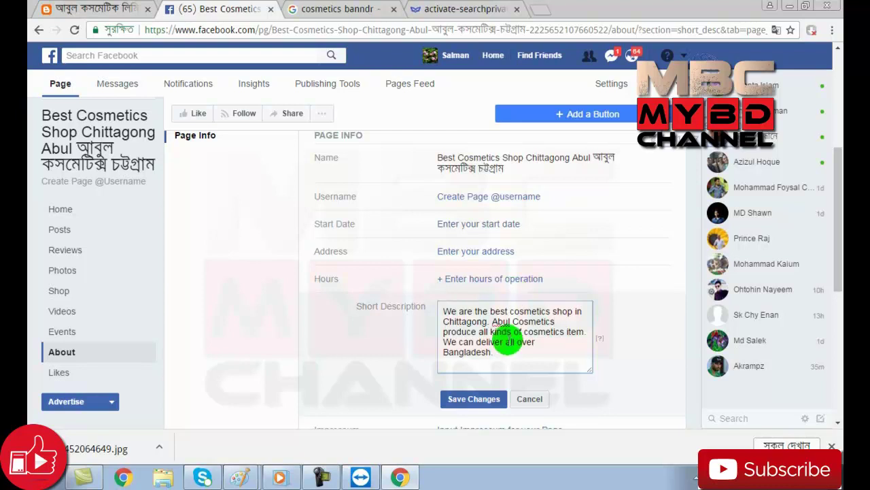
Review the wording of the short description against the page name.
left_click(509, 331)
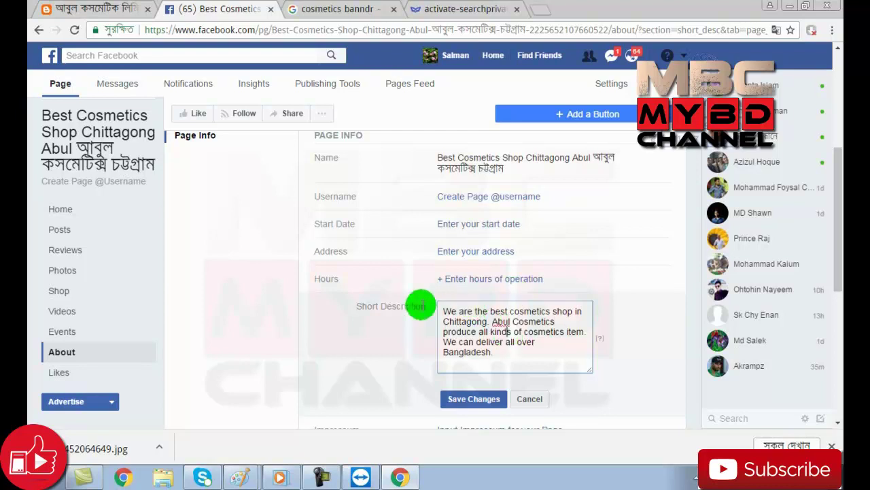
left_click(505, 351)
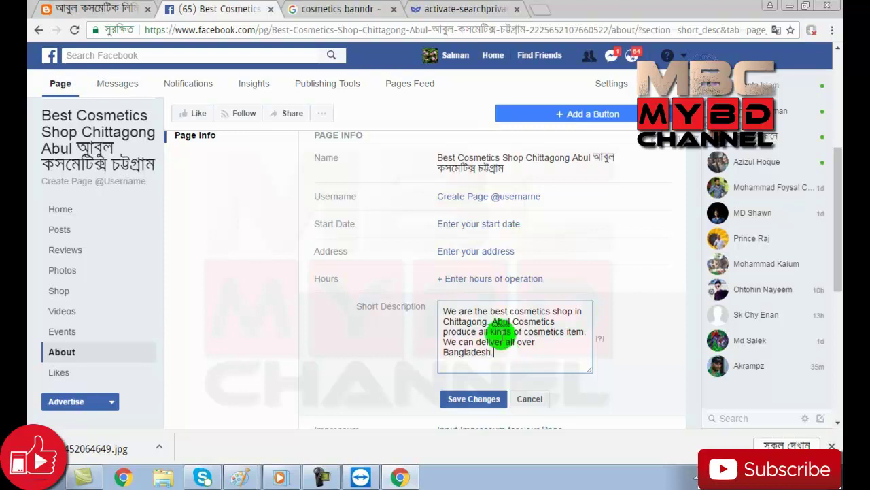
mouse_move(459, 163)
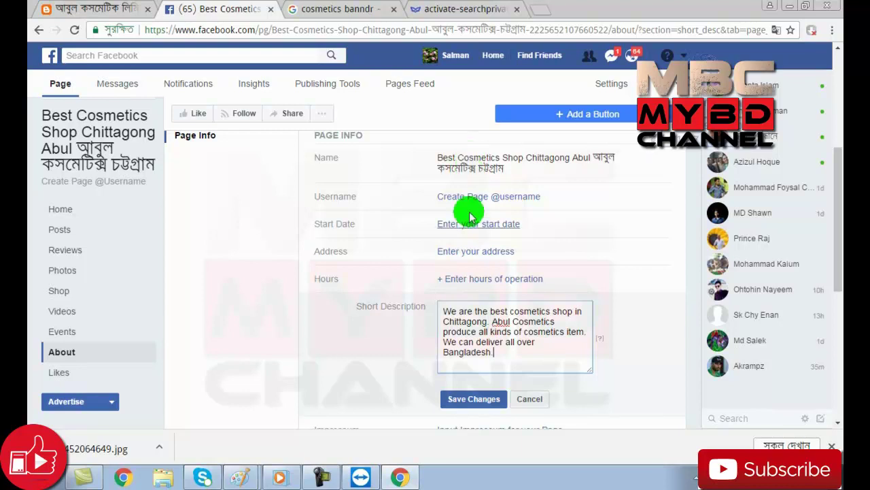
left_click(509, 351)
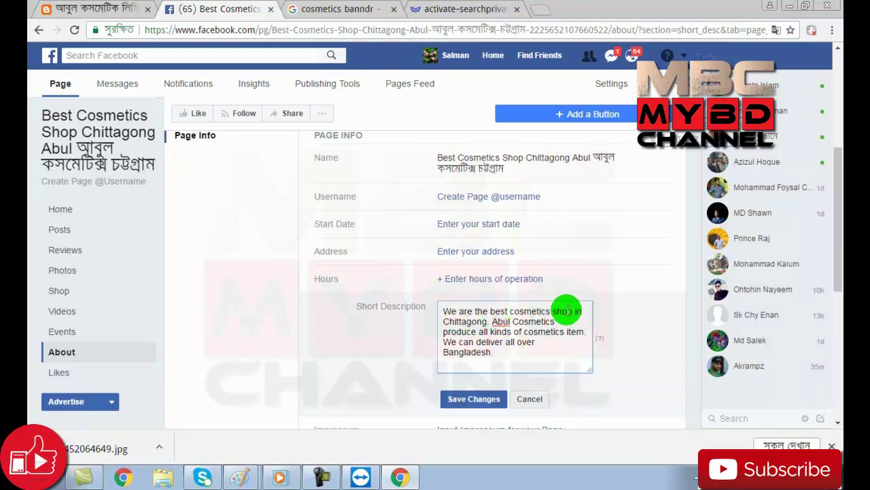
left_click_drag(489, 322, 440, 312)
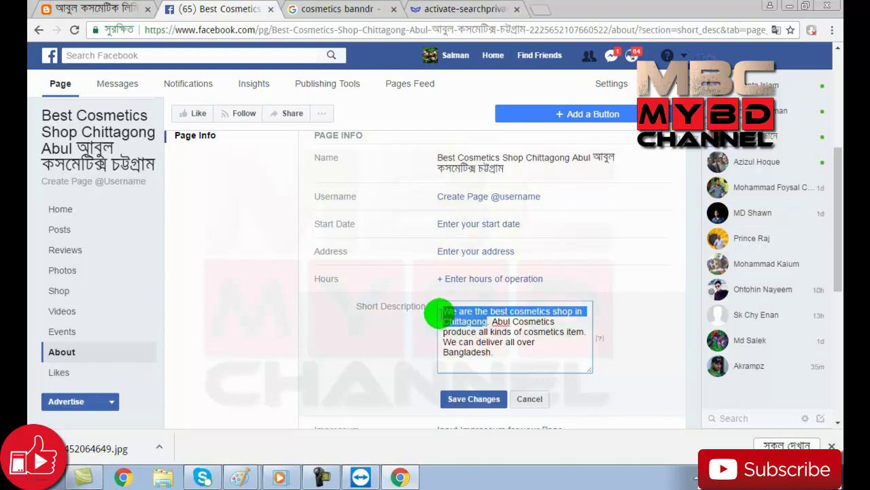
left_click(440, 313)
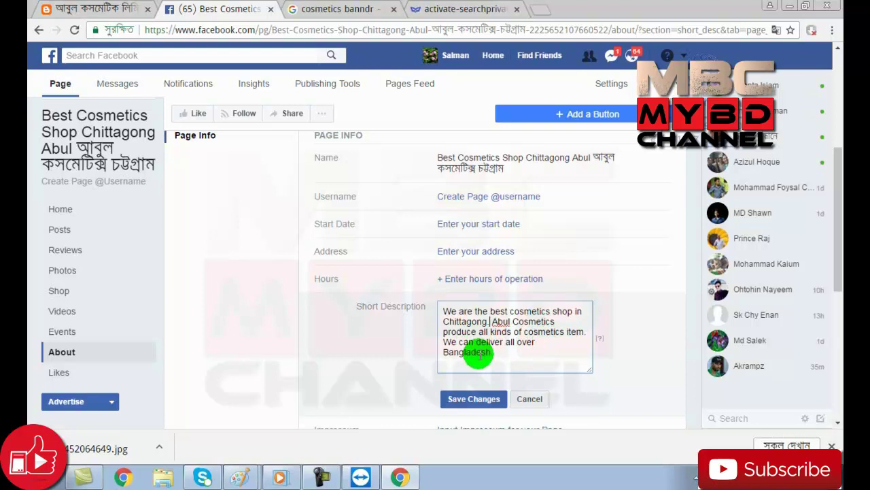
type(".")
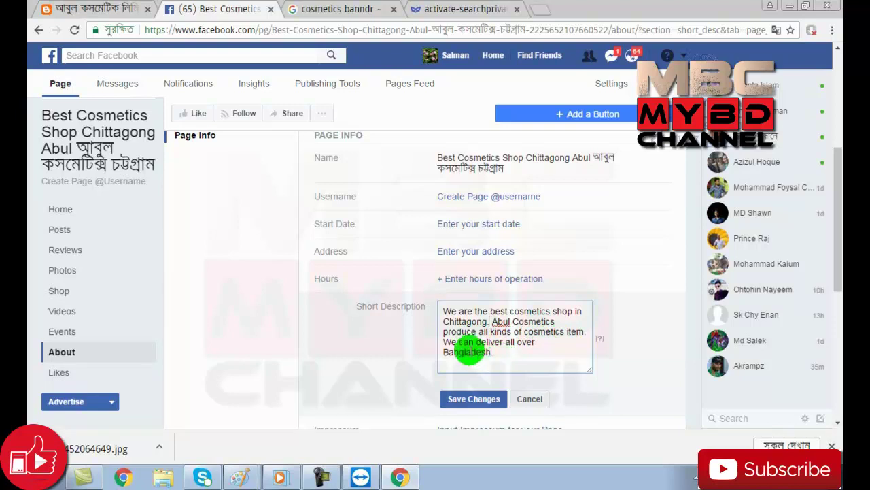
left_click(506, 359)
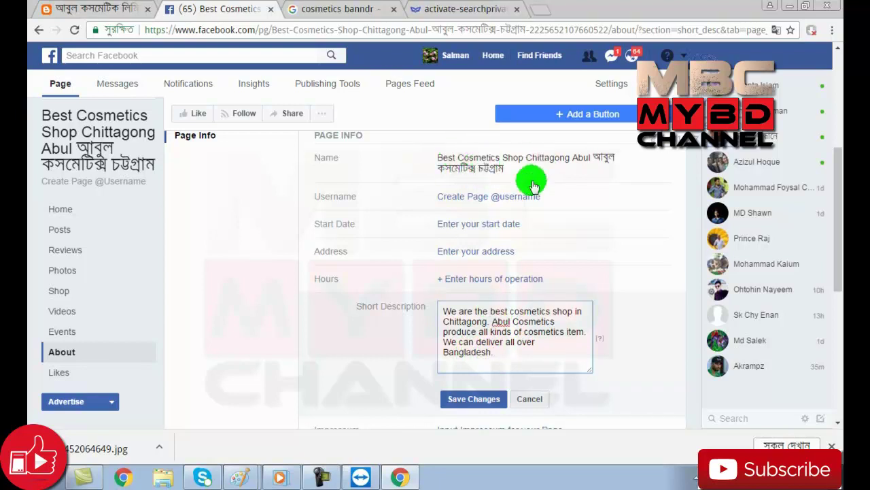
left_click_drag(491, 310, 515, 324)
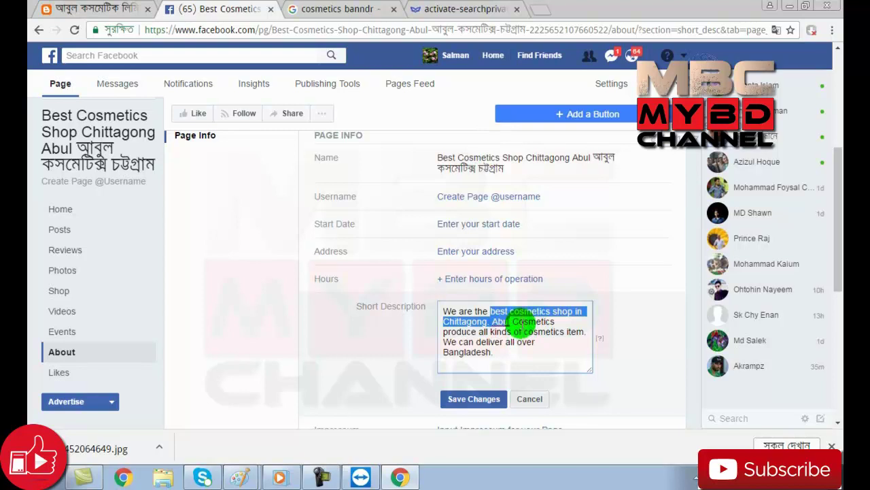
left_click(519, 326)
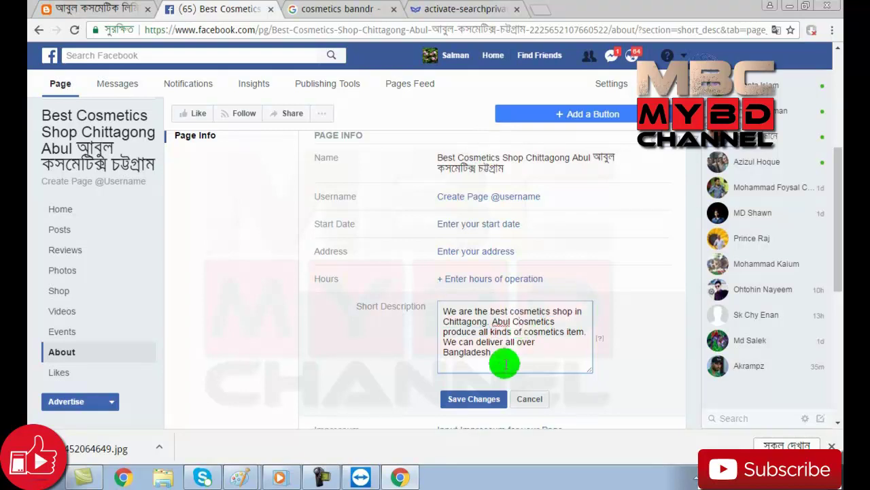
Save the short description and check it in the page info.
left_click(472, 400)
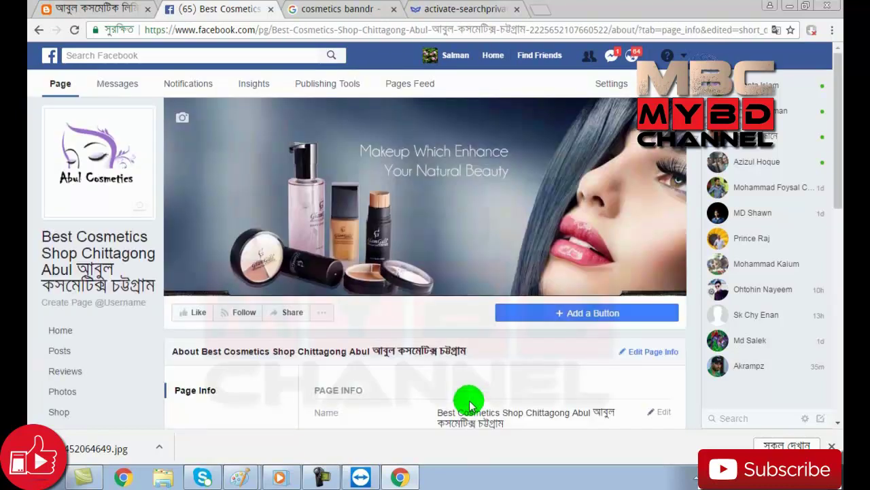
scroll(527, 338, "down", 2)
scroll(527, 338, "down", 1)
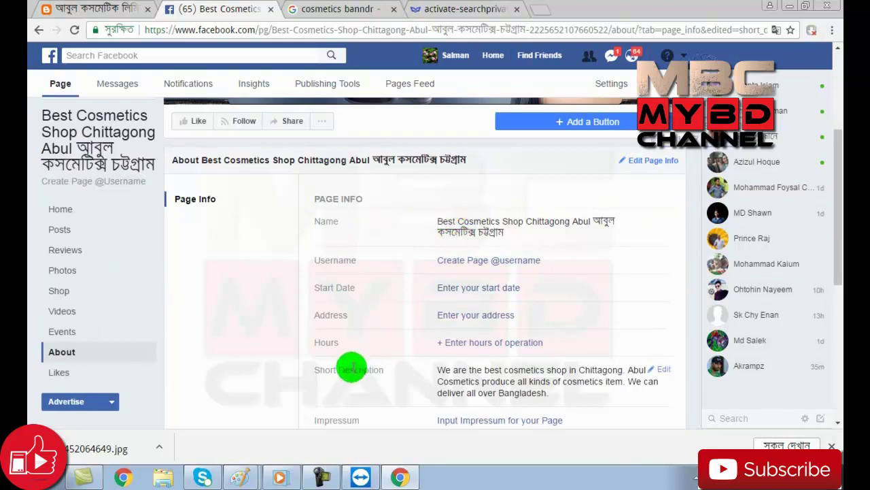
Open the page's long description for editing and enter a line of random placeholder text.
scroll(550, 363, "down", 2)
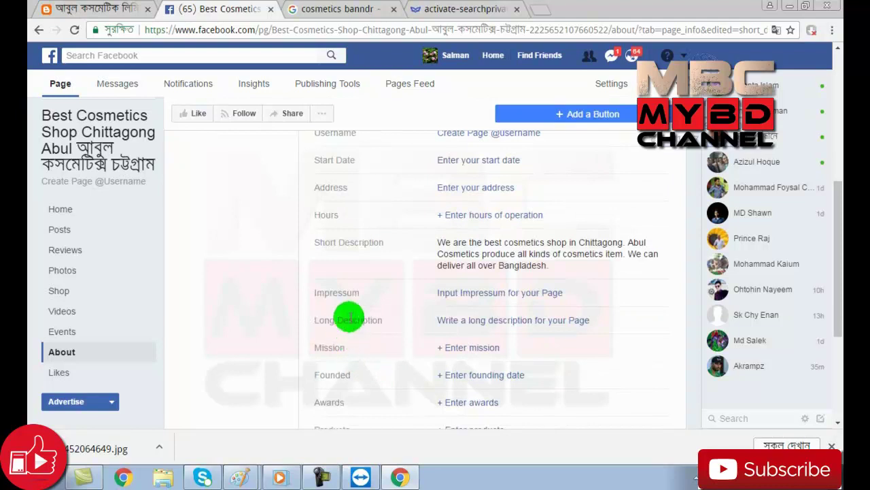
left_click(524, 320)
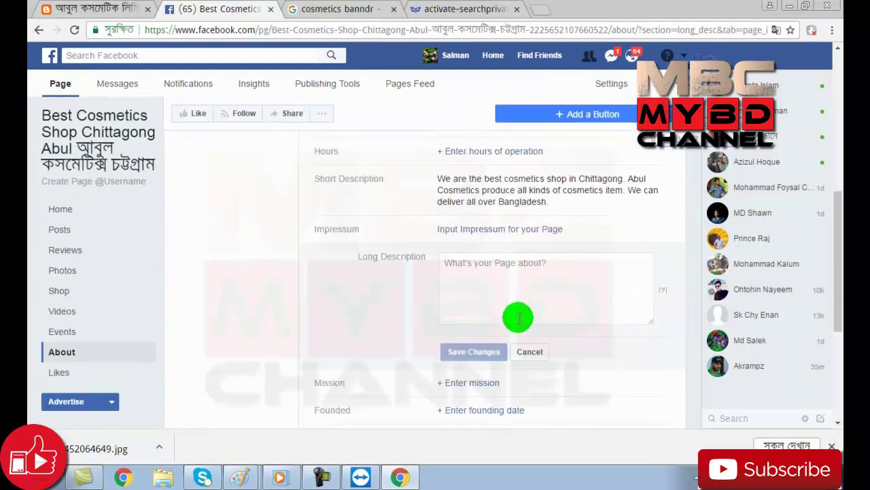
left_click(519, 298)
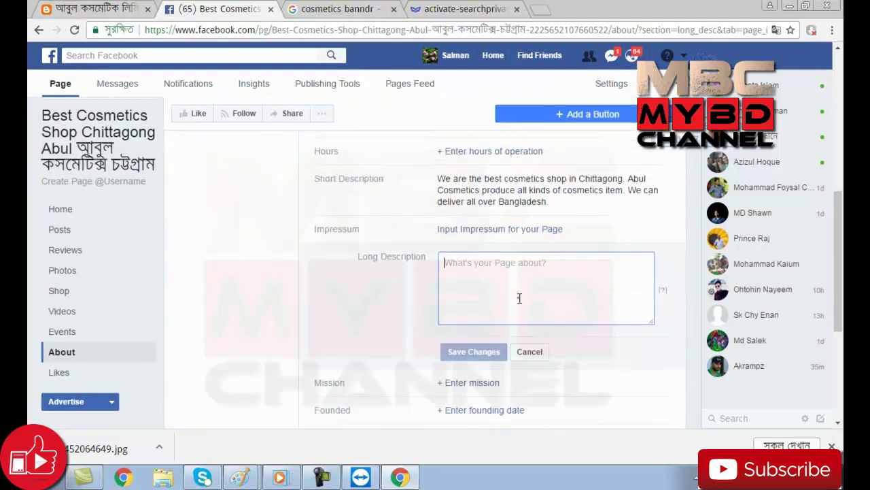
left_click(519, 297)
type("ofsljg;lskjg;lskdj;lkjdfglkjdf")
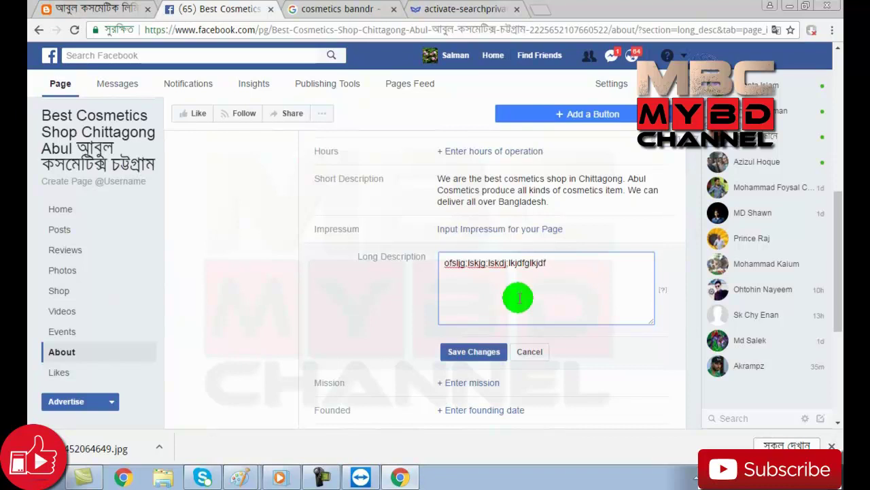
type("sdfji;sdjfg;lkdjg;lksdjg;ldkjg")
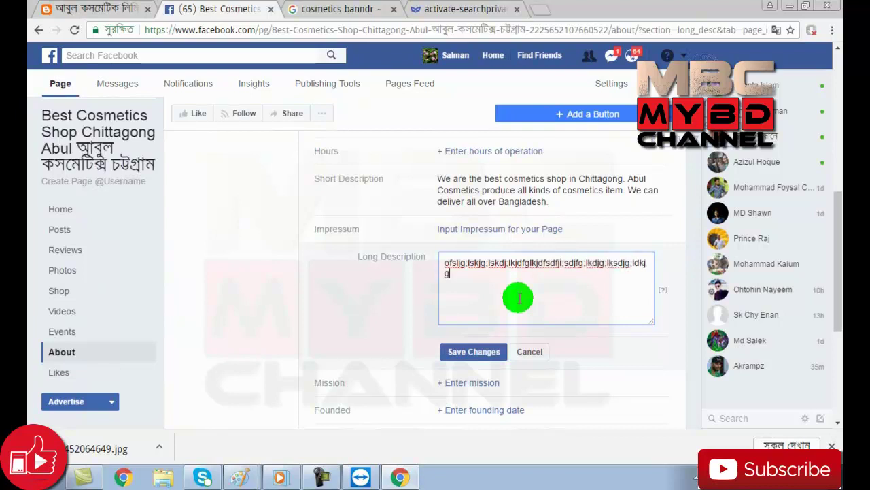
key("BackSpace")
Copy the whole placeholder text and paste it repeatedly to fill the long description.
key("ctrl+a")
key("ctrl+c")
key("ctrl+v")
key("ctrl+v")
key("ctrl+v")
key("ctrl+v")
key("ctrl+v")
key("ctrl+v")
key("ctrl+v")
key("ctrl+v")
key("ctrl+v")
key("ctrl+v")
key("ctrl+v")
key("ctrl+v")
key("ctrl+v")
key("ctrl+v")
key("ctrl+v")
key("ctrl+v")
key("ctrl+v")
key("ctrl+v")
key("ctrl+v")
key("ctrl+v")
key("ctrl+v")
key("ctrl+v")
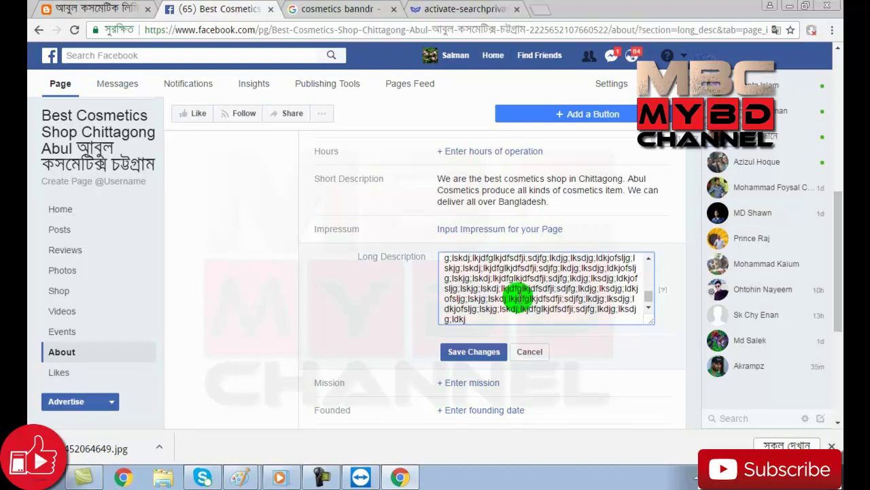
key("ctrl+v")
key("ctrl+v")
key("ctrl+v")
key("ctrl+v")
key("ctrl+v")
key("ctrl+v")
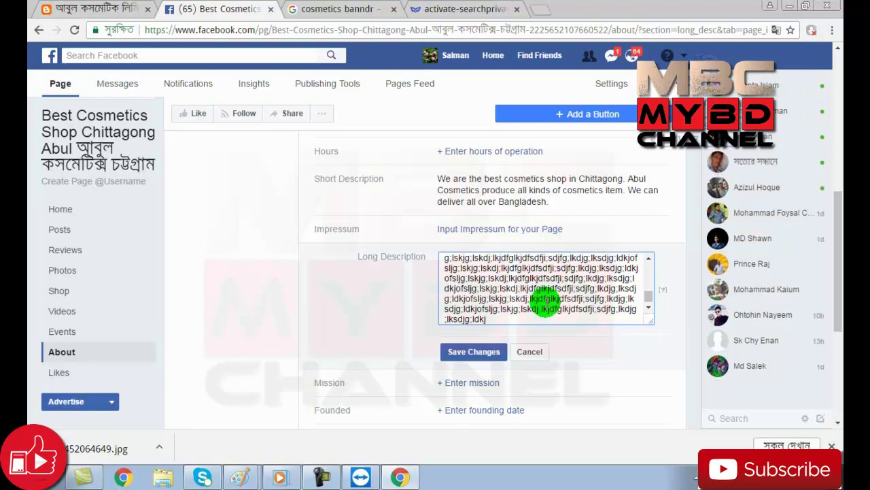
Insert "Abul best Cosmetics" after a semicolon on the second line of the long description's placeholder text.
scroll(546, 302, "up", 8)
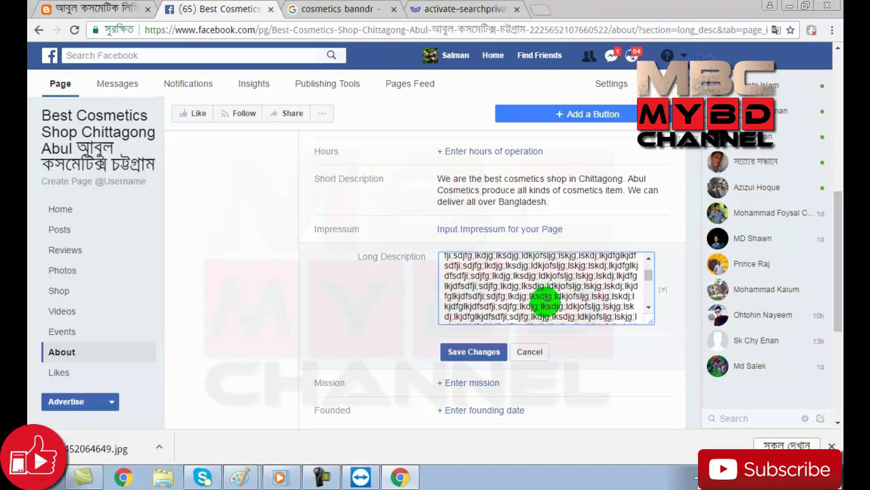
left_click(576, 400)
key("Return")
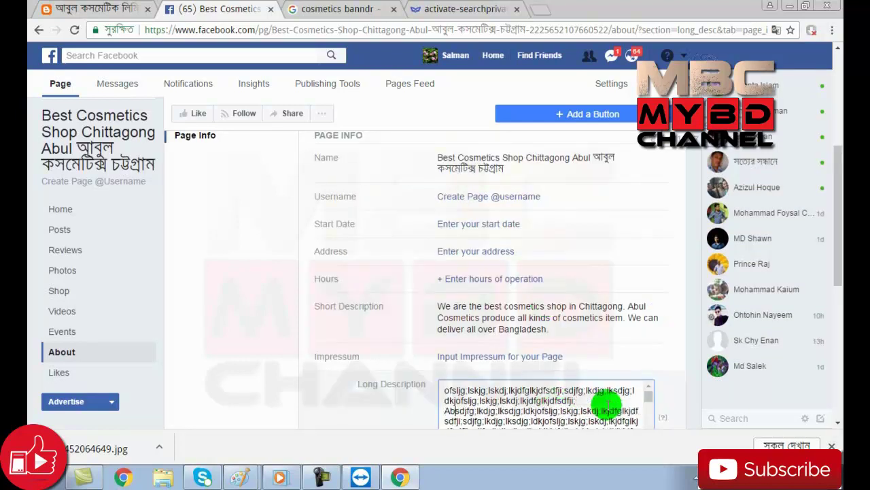
type("Abul best ")
type("Cosm")
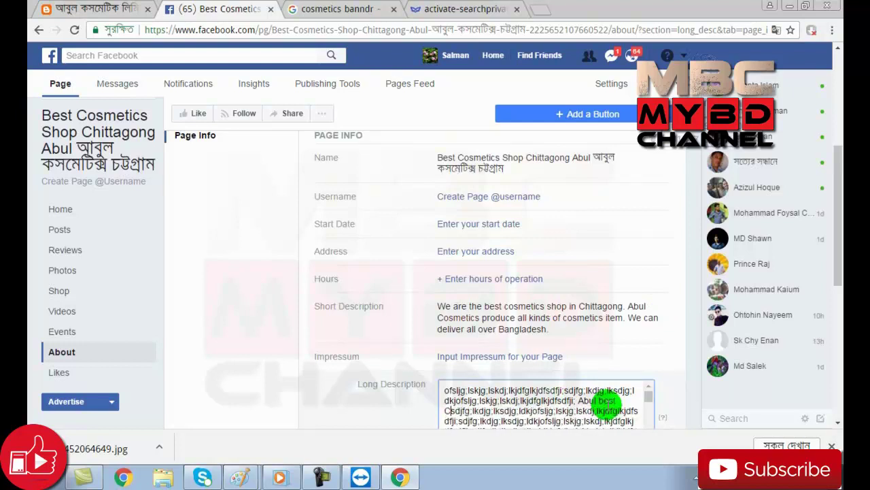
type("etics")
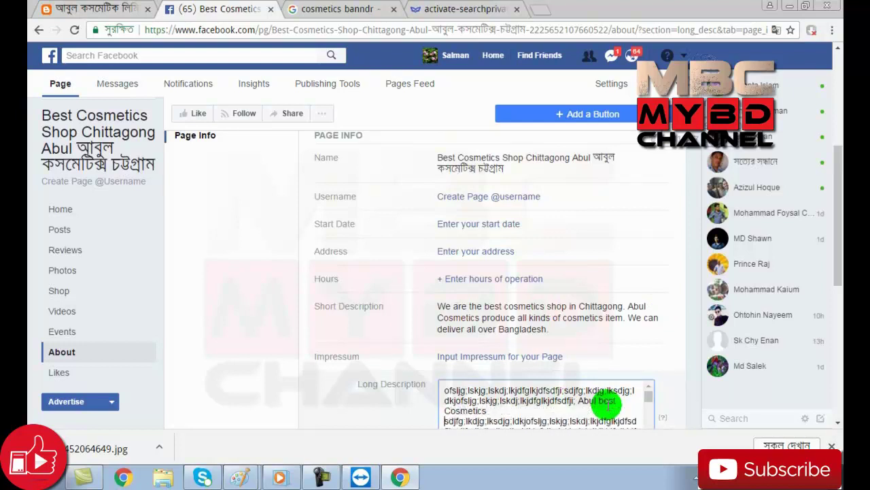
Append "shop in chittaogn" to "Abul best Cosmetics" in the long description and save the changes.
type(" shop in chittaogn")
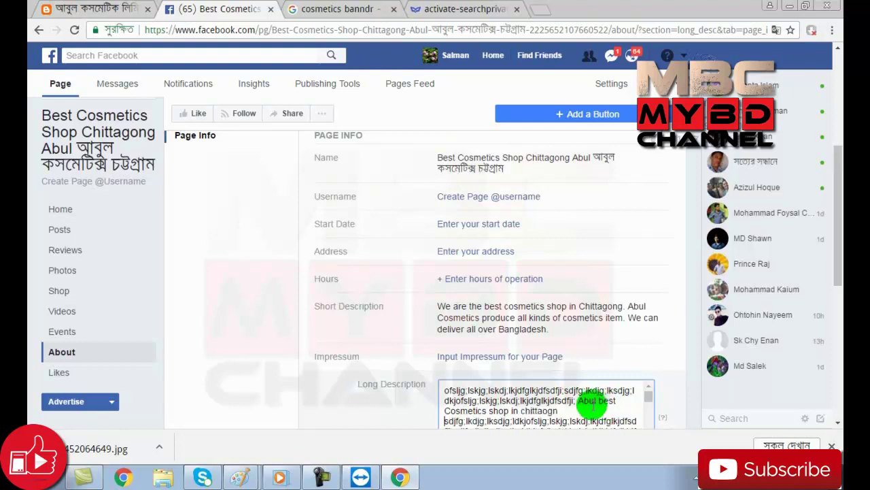
mouse_move(578, 401)
left_mouse_down()
mouse_move(621, 406)
mouse_move(577, 419)
mouse_move(558, 406)
mouse_move(589, 409)
left_mouse_up()
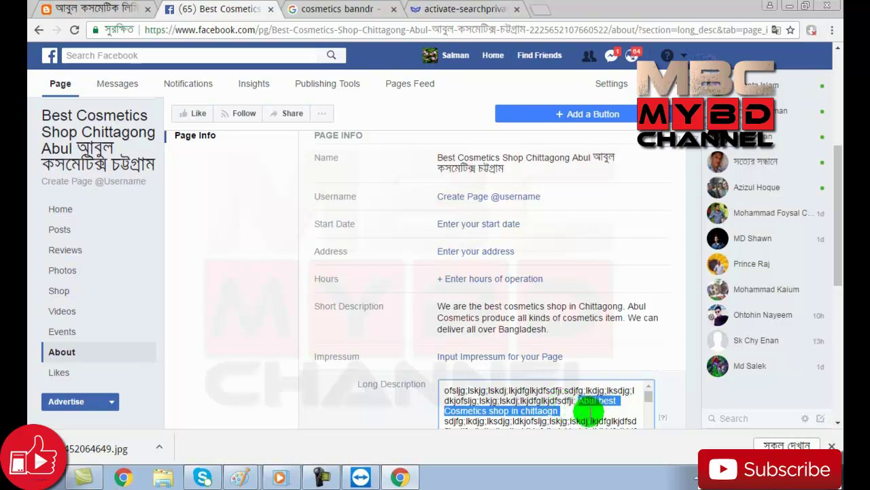
scroll(671, 373, "down", 2)
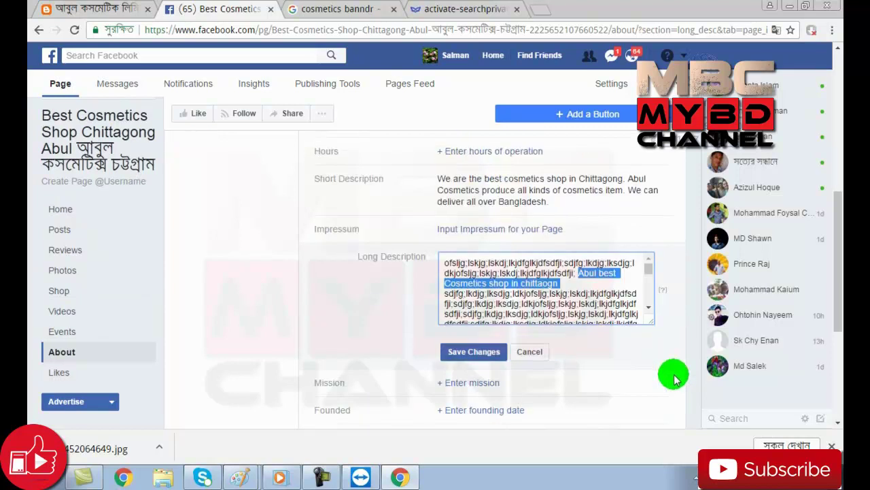
left_click(452, 353)
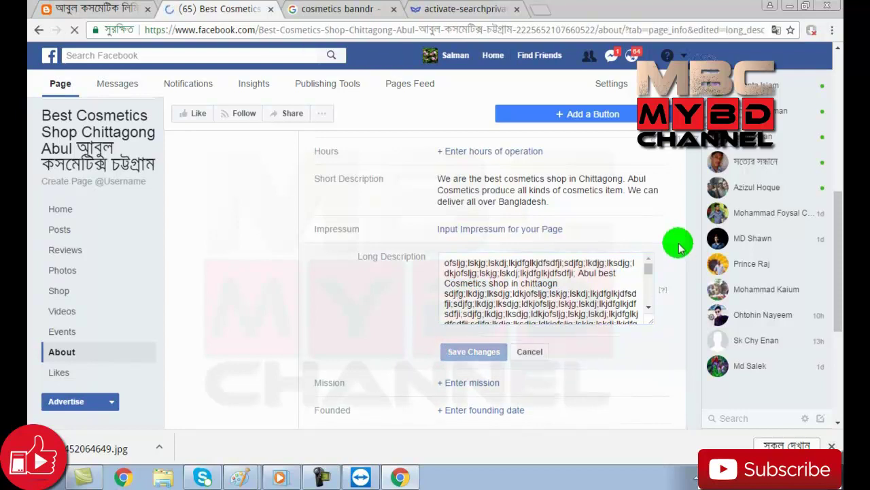
scroll(540, 334, "down", 7)
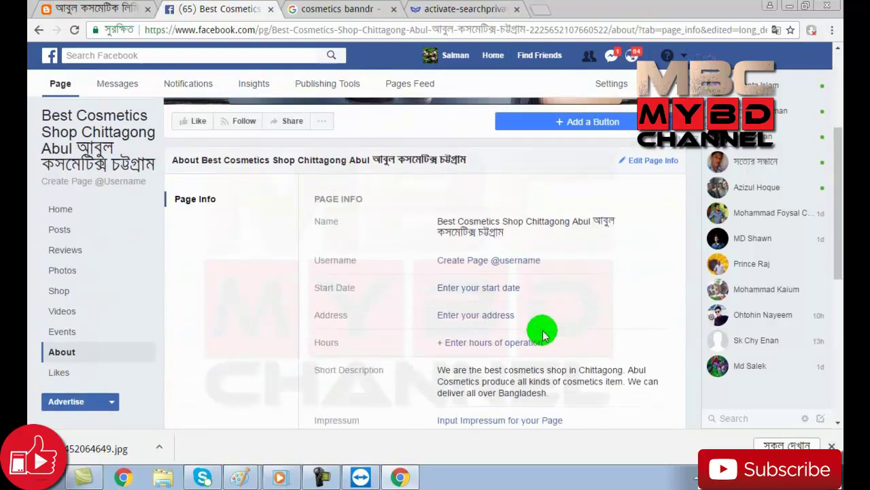
Review the page's logo, cover image, name, short description and saved long description on the About page.
scroll(544, 334, "up", 4)
scroll(542, 335, "up", 1)
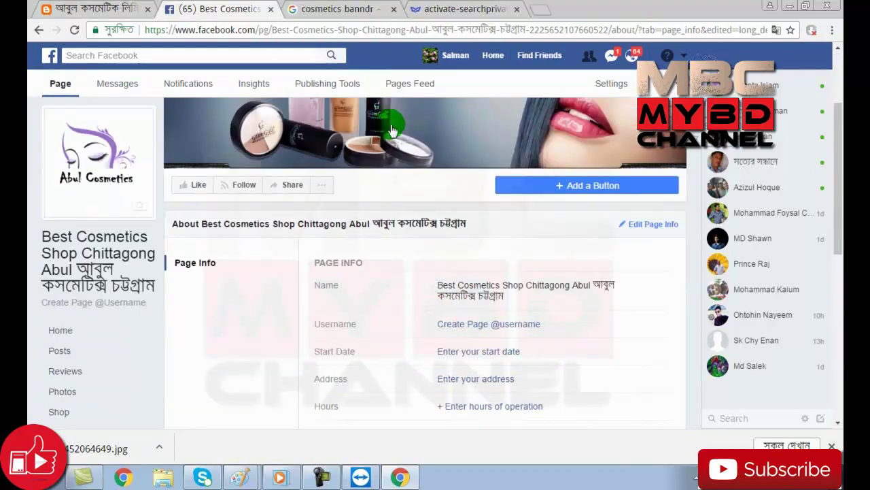
scroll(292, 63, "up", 2)
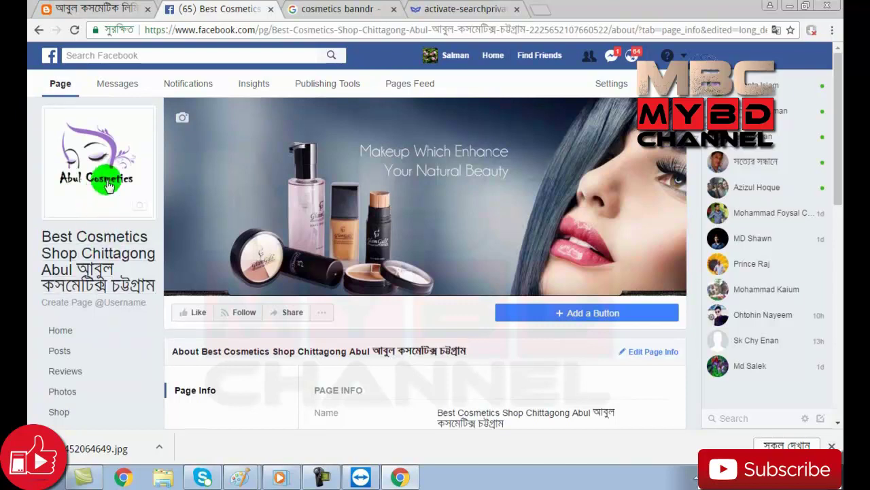
scroll(394, 233, "down", 3)
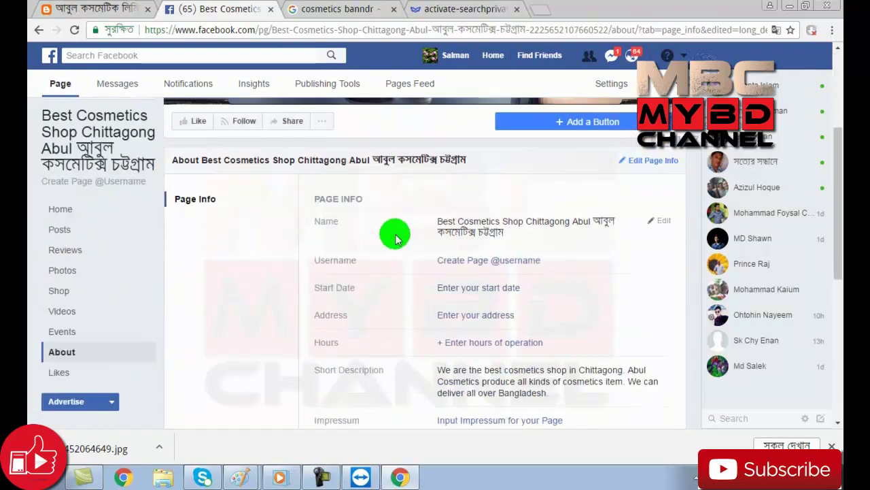
scroll(394, 233, "up", 2)
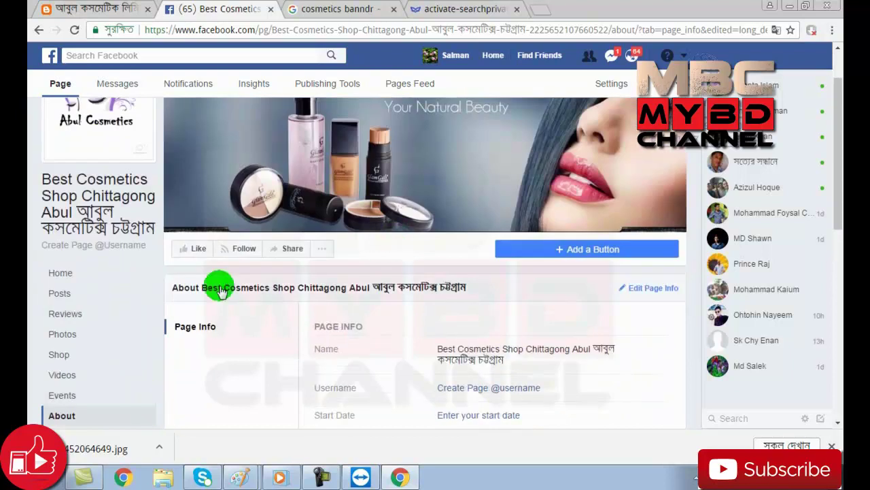
scroll(398, 295, "down", 5)
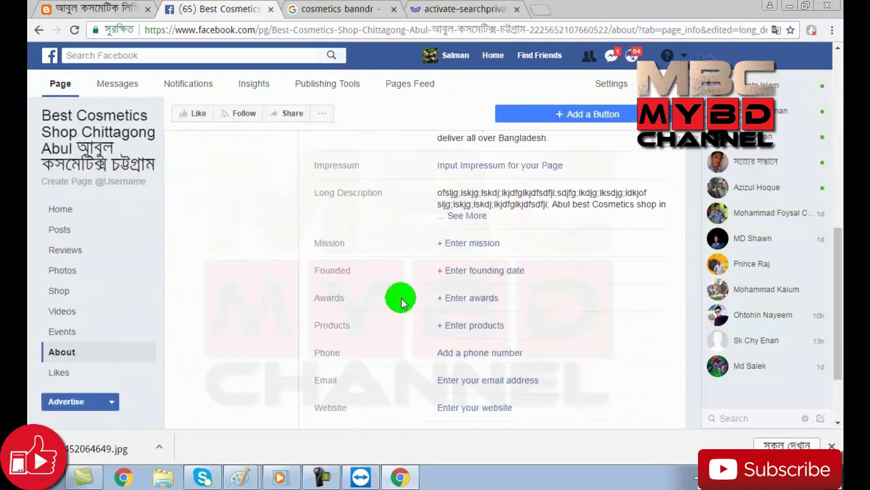
scroll(394, 334, "up", 5)
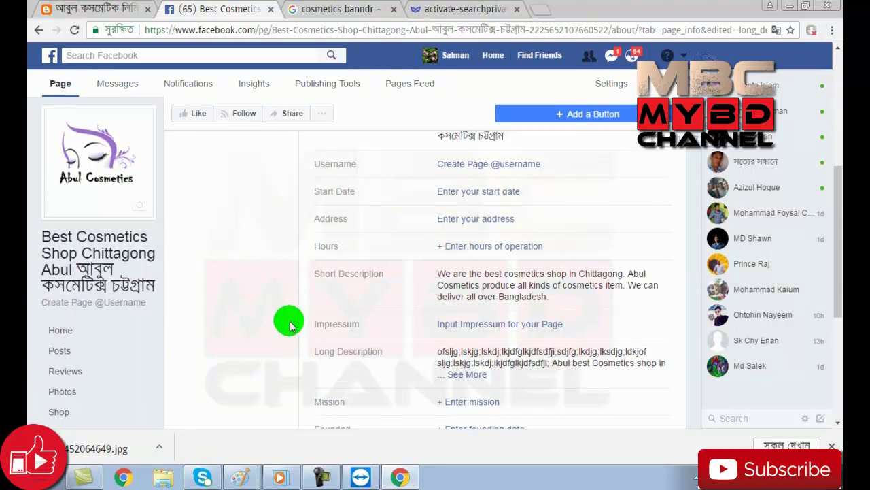
scroll(87, 389, "down", 2)
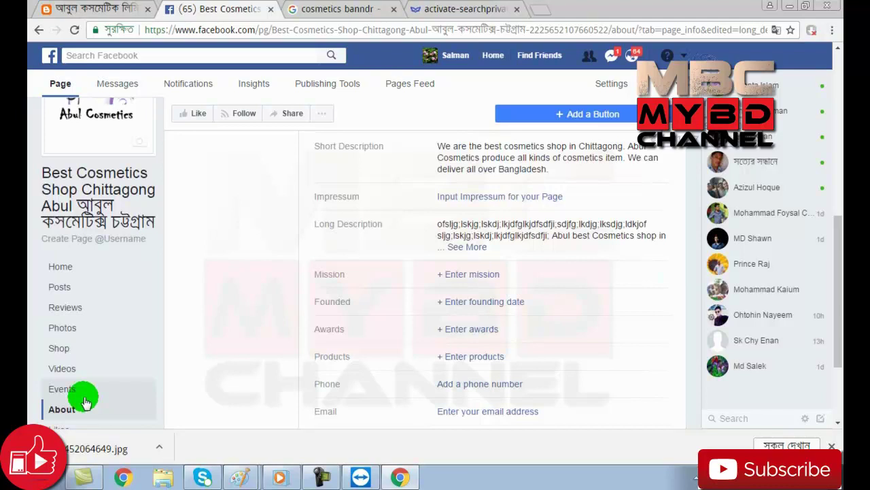
scroll(320, 375, "down", 2)
scroll(324, 375, "up", 5)
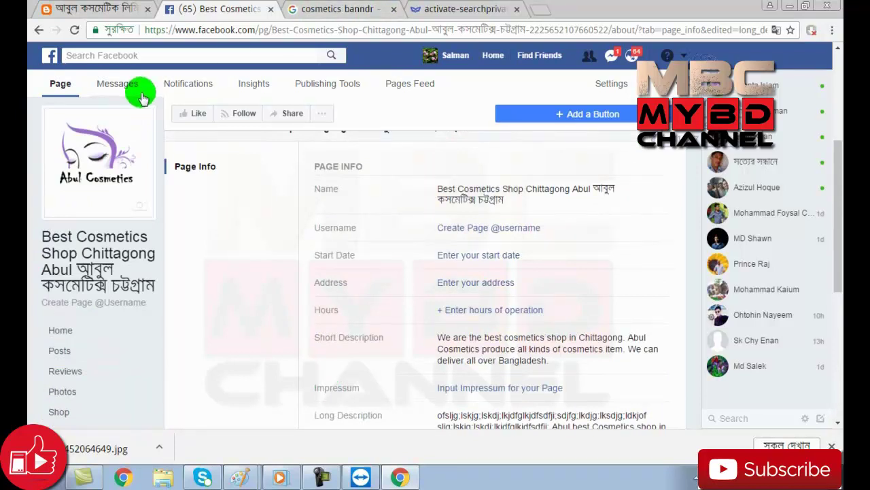
scroll(122, 231, "up", 3)
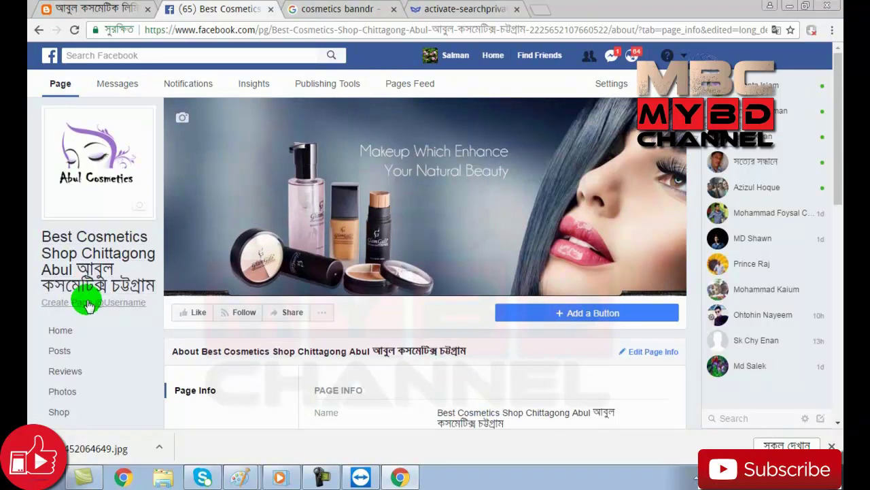
scroll(87, 306, "down", 2)
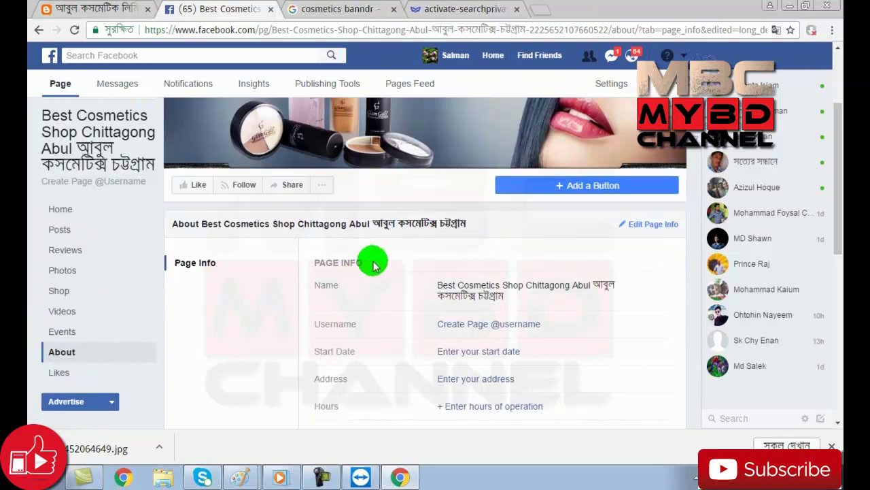
scroll(343, 381, "down", 1)
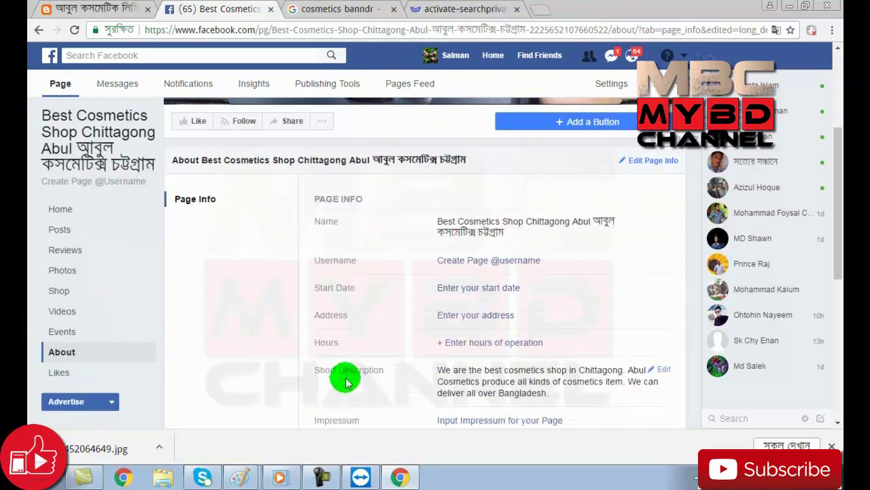
Switch to Paint to review the Facebook page item in the handwritten plan, undo the underline beneath "page", and return to Chrome.
left_click(399, 476)
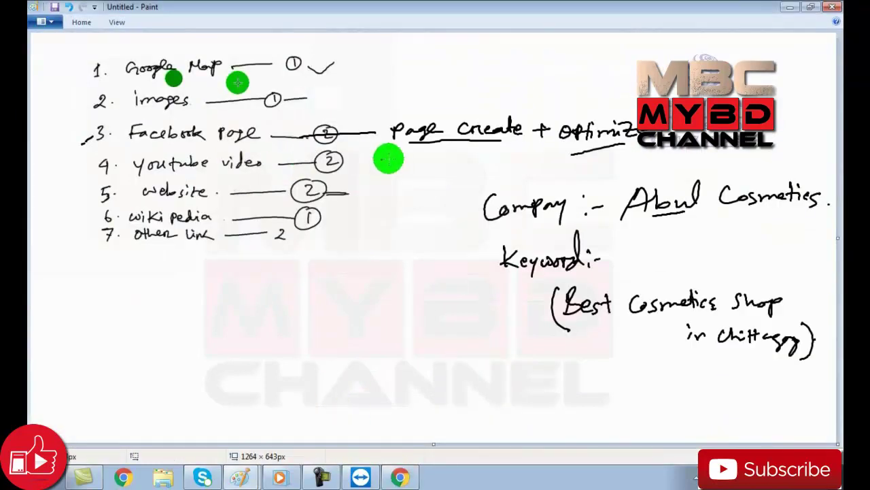
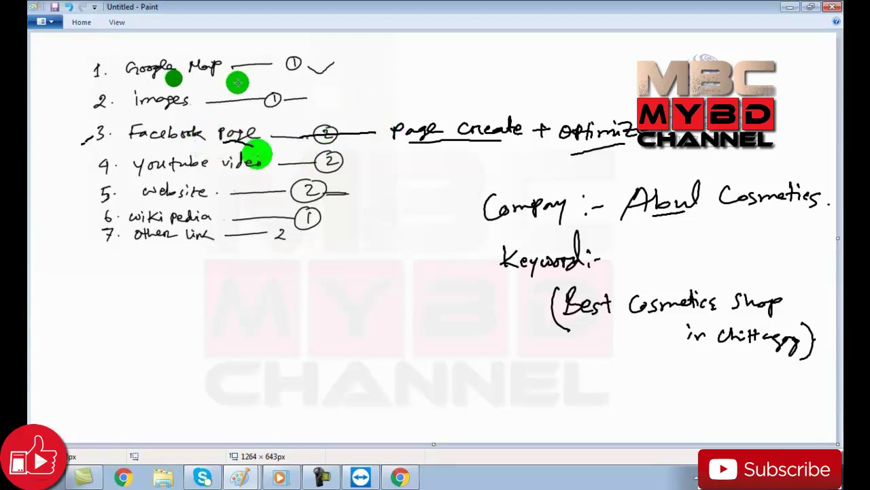
key("ctrl+z")
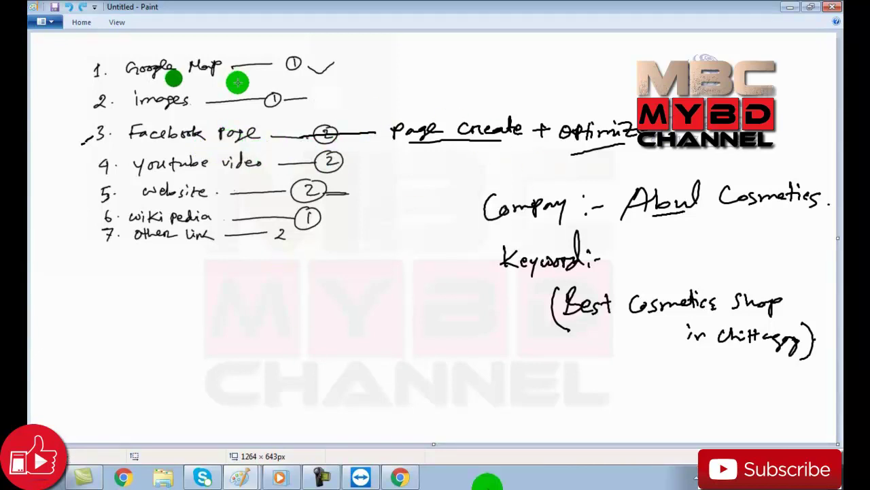
left_click(406, 478)
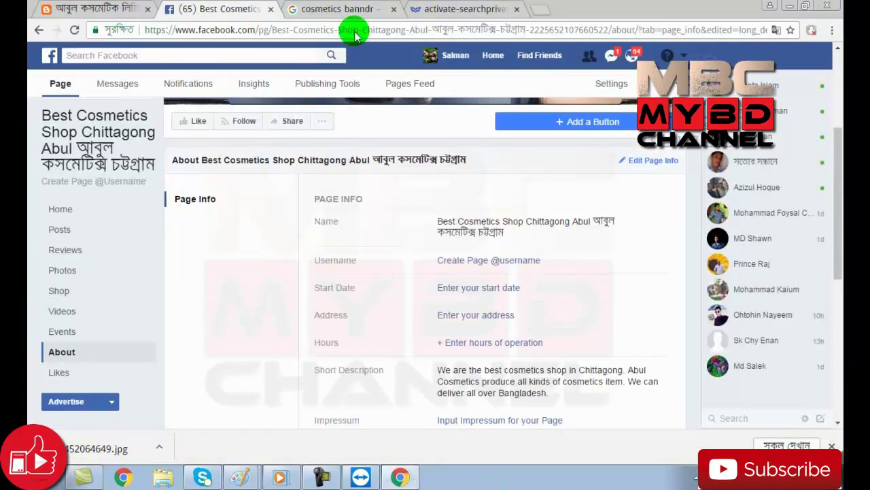
left_click(323, 8)
left_click(178, 9)
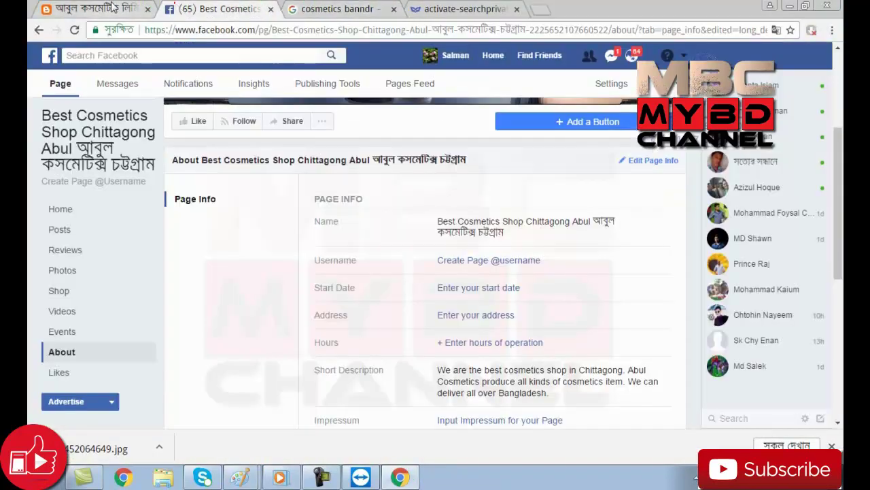
left_click(452, 9)
left_click_drag(440, 28, 586, 28)
type("llllllllllllllllllllllllllllllllllllllllllllllllllllllllll")
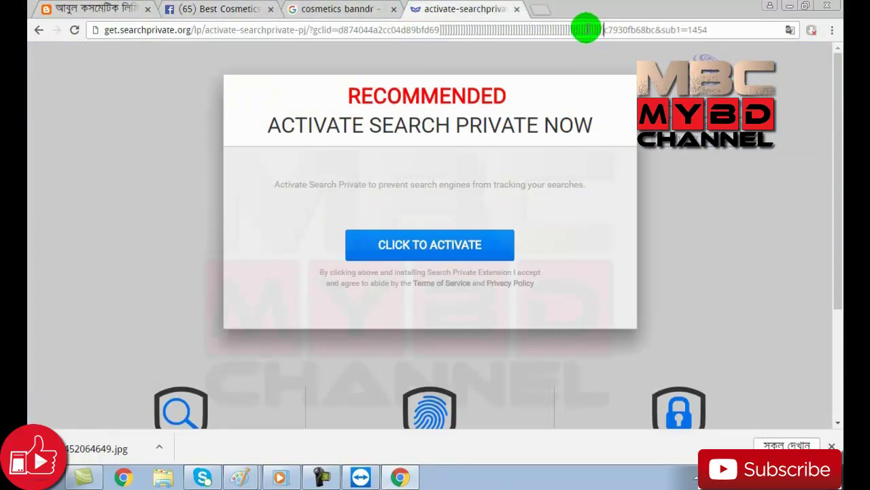
type("llllllllllllllllllllllllllllllllllllllllllllllllllllllllllllllllll")
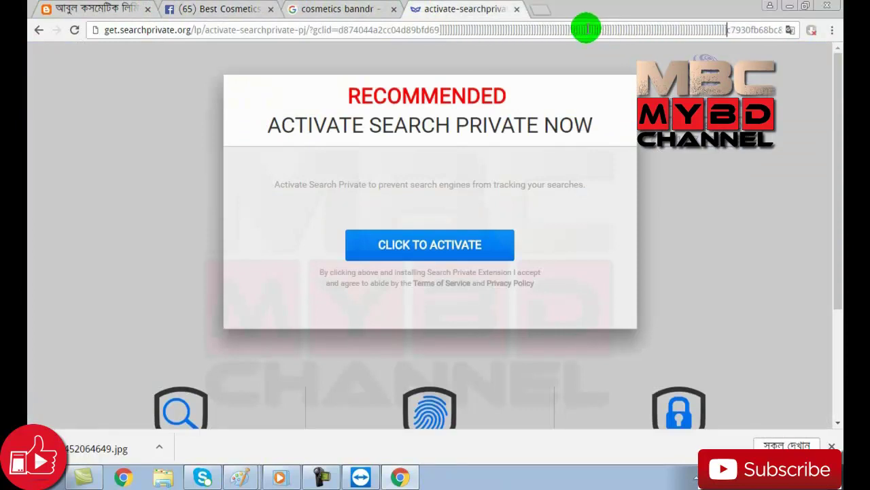
type("llllllllllllllllllllllllllllllllllllllllllllllllllllll")
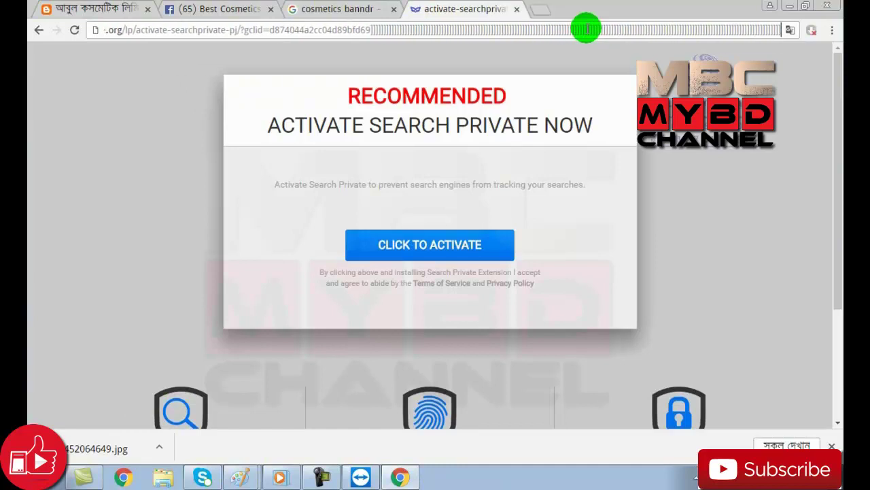
type("llllllllllllllllllllllllllllllllllllllllllllllllllllllllllll")
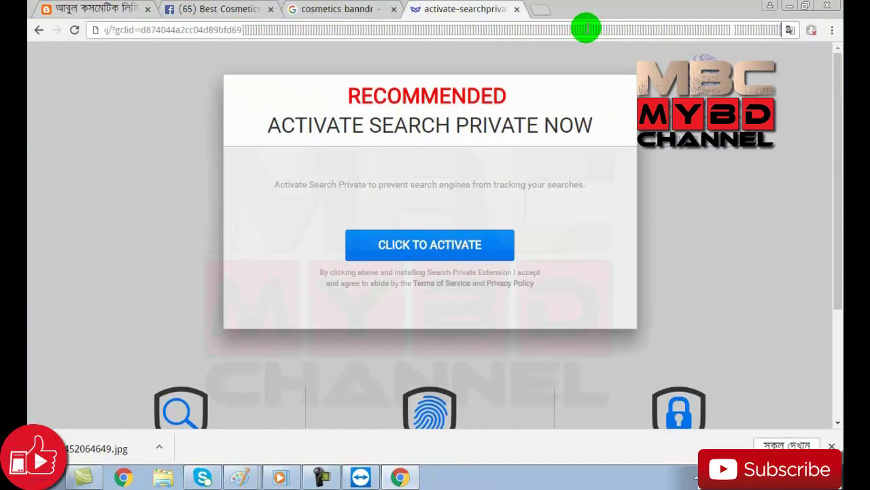
type("lllllllllllllllllll")
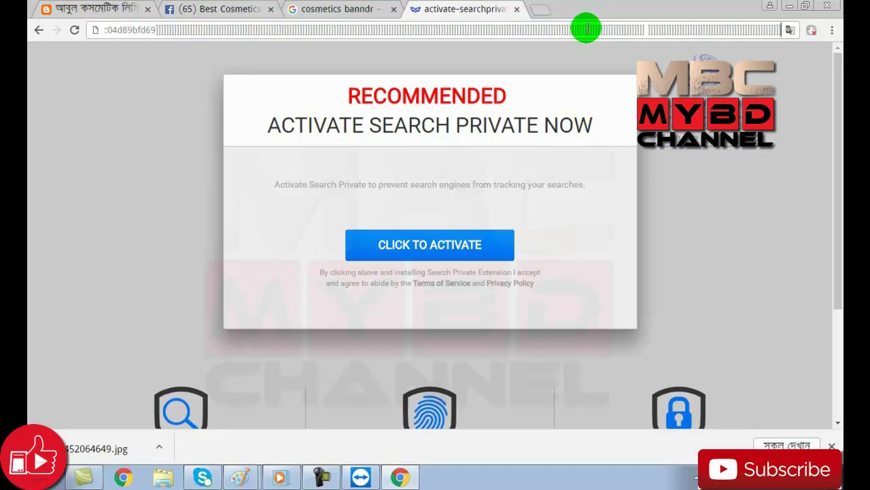
Close the Search Private activation page and enter "xxxx" in the address bar of a new browser tab.
left_click(517, 9)
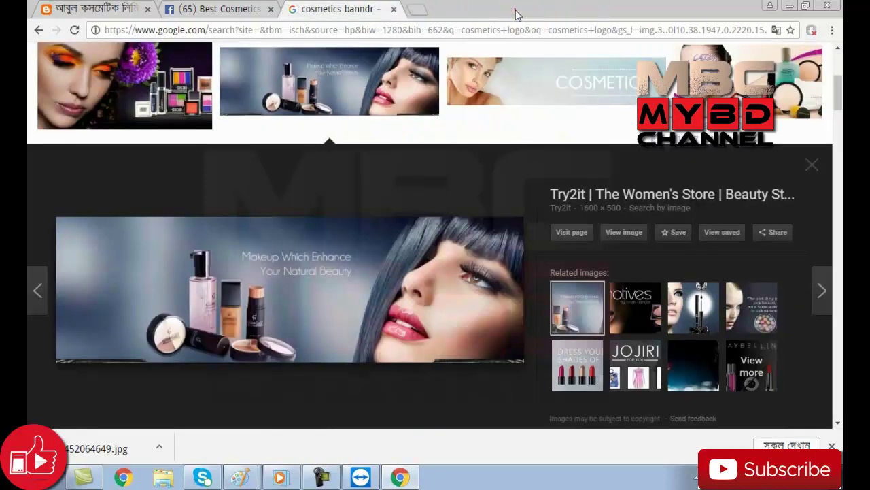
left_click(418, 9)
left_click(436, 30)
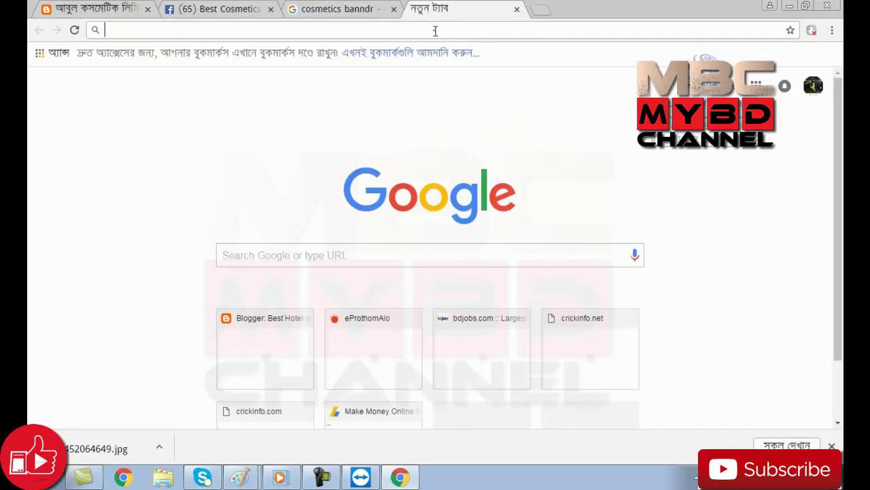
type("x")
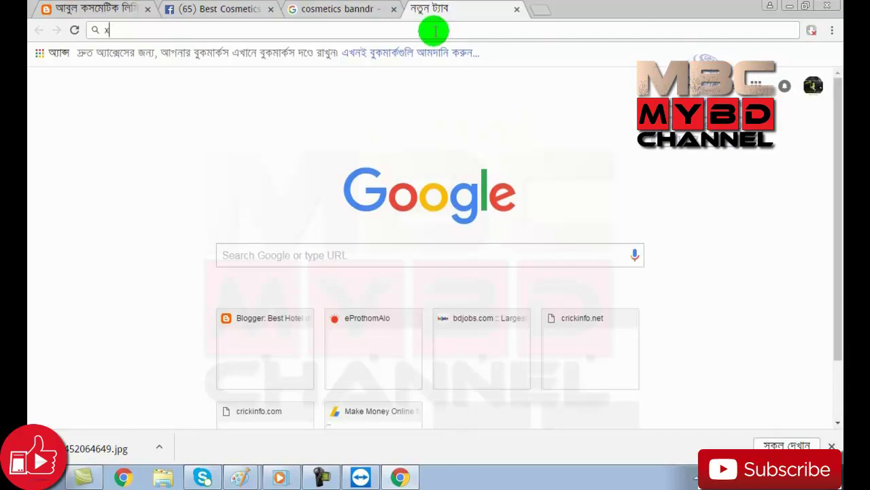
type("xxx")
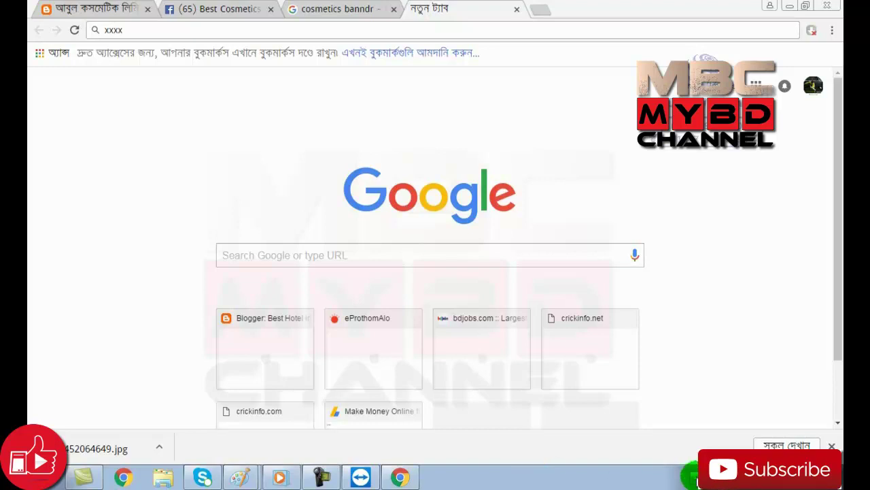
Try to open the antivirus program's interface, and exit its window.
left_click(690, 475)
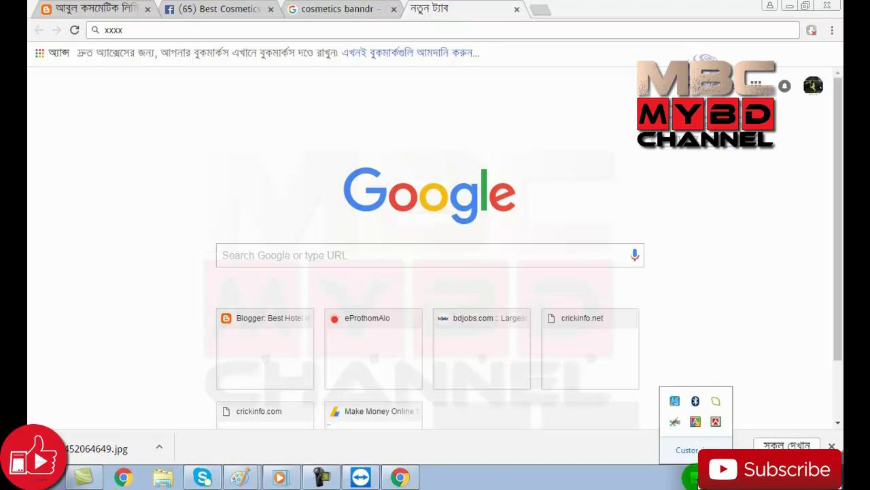
left_click(733, 330)
left_click(301, 33)
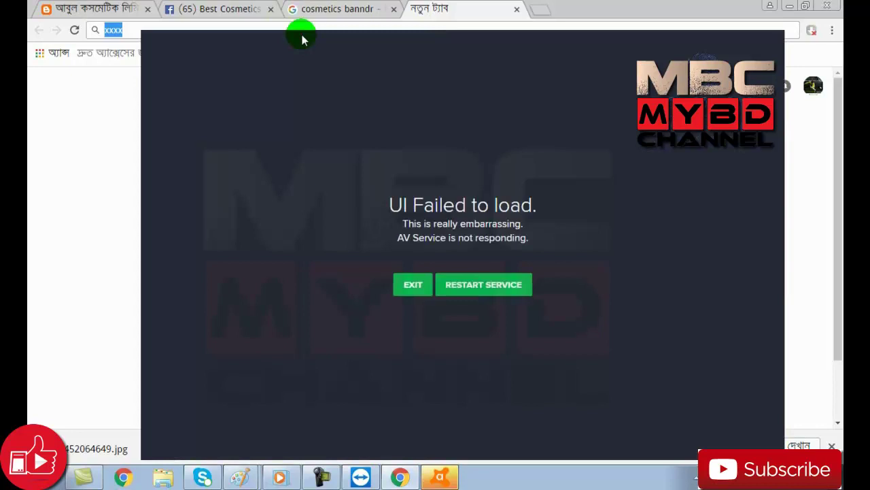
left_click(802, 195)
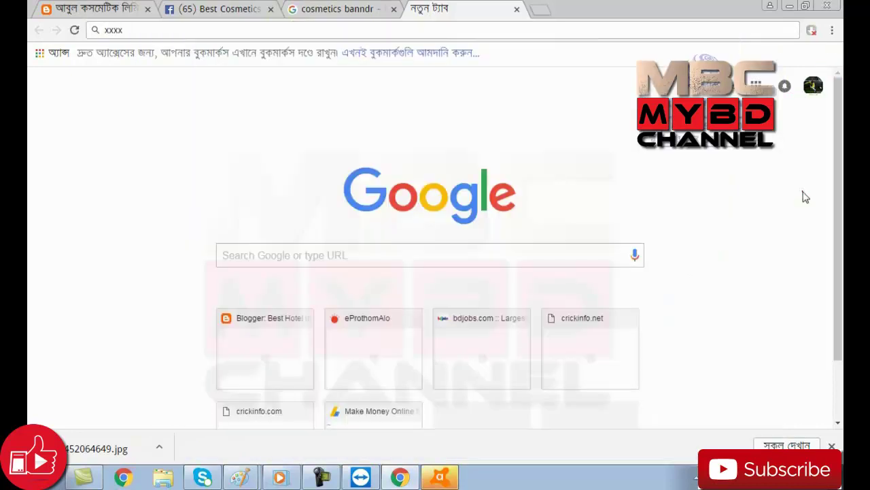
left_click(367, 8)
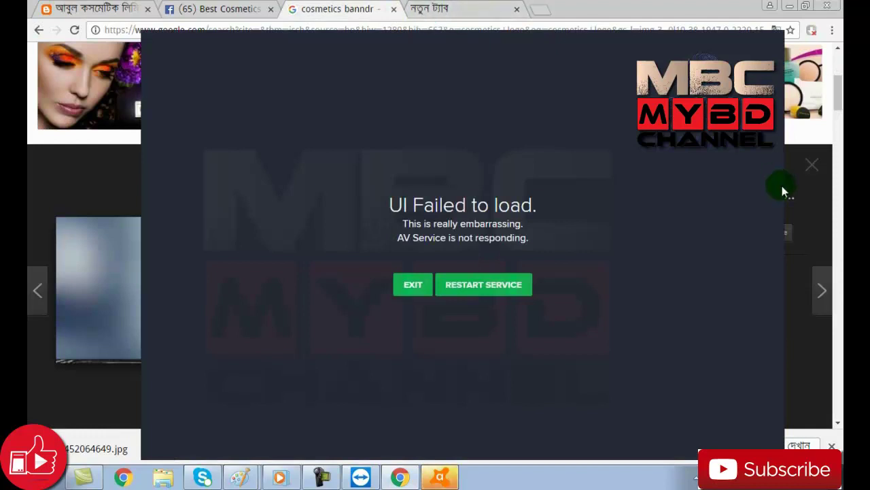
left_click(412, 287)
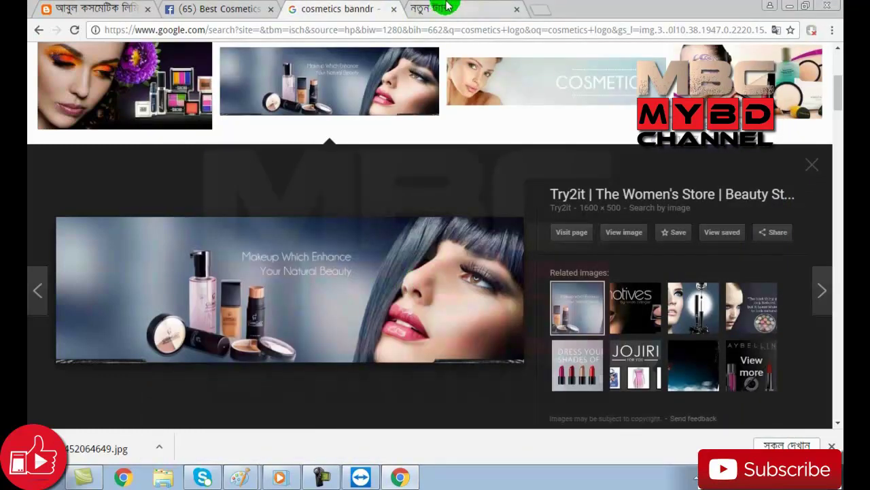
Review the remaining page info fields on the Facebook page's About section, down to the page ID.
left_click(447, 7)
left_click(182, 8)
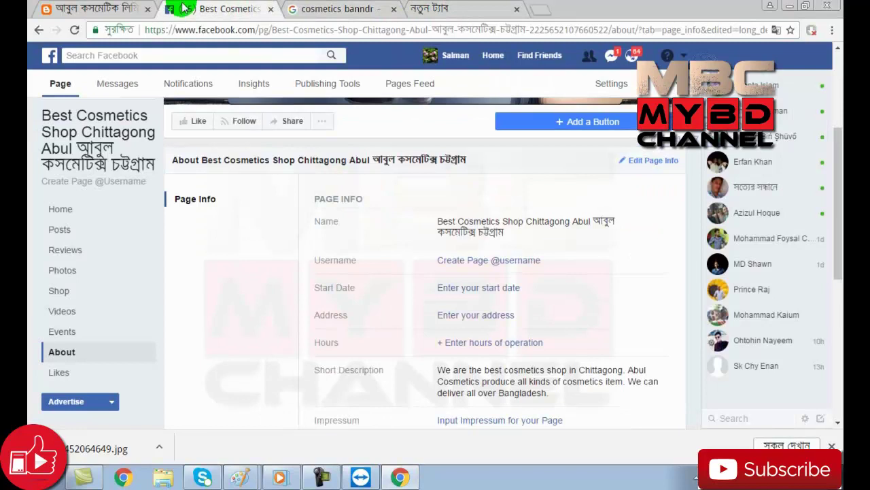
scroll(476, 314, "down", 5)
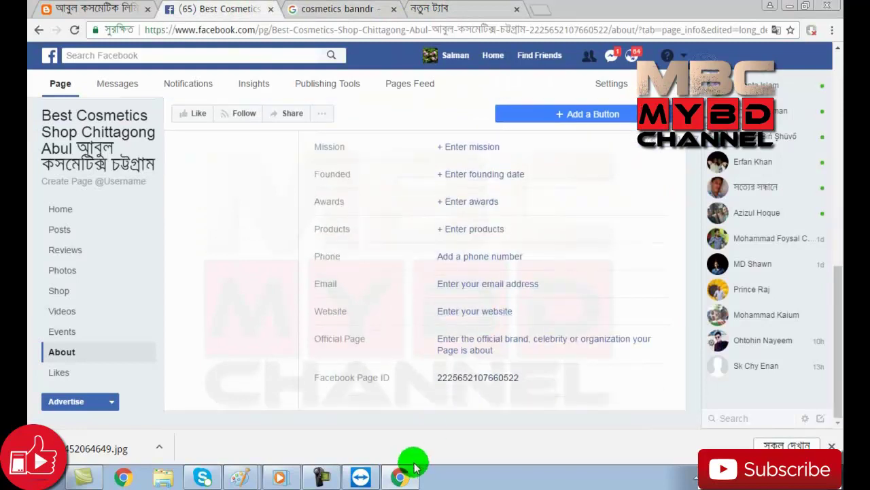
Switch to Paint and mark item 4, YouTube video, with a short dash in front of its number in the handwritten plan.
left_click(412, 470)
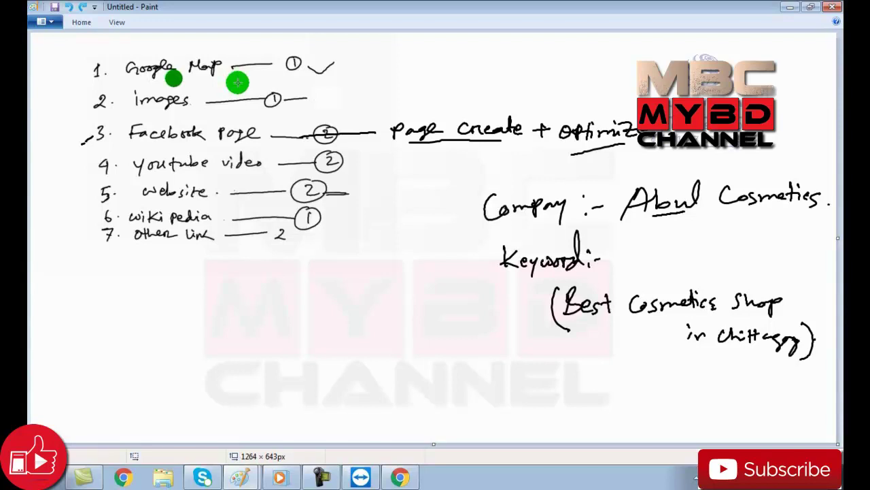
left_click(493, 162)
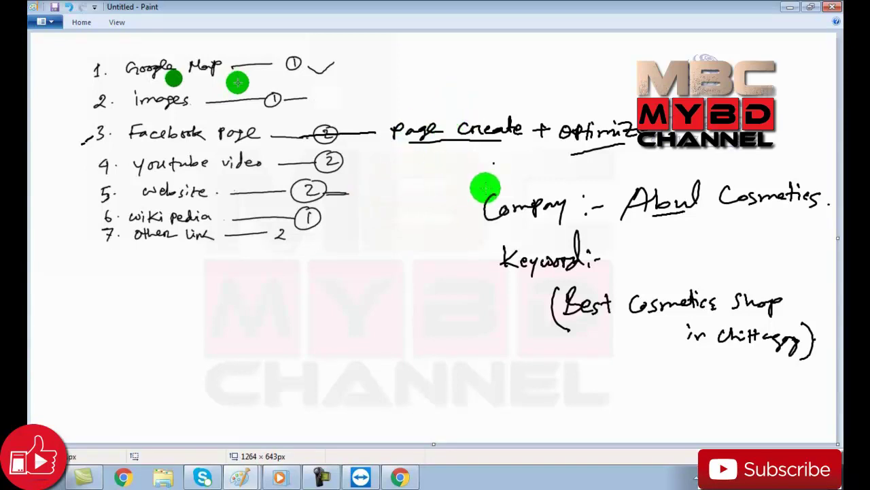
left_click_drag(99, 169, 81, 174)
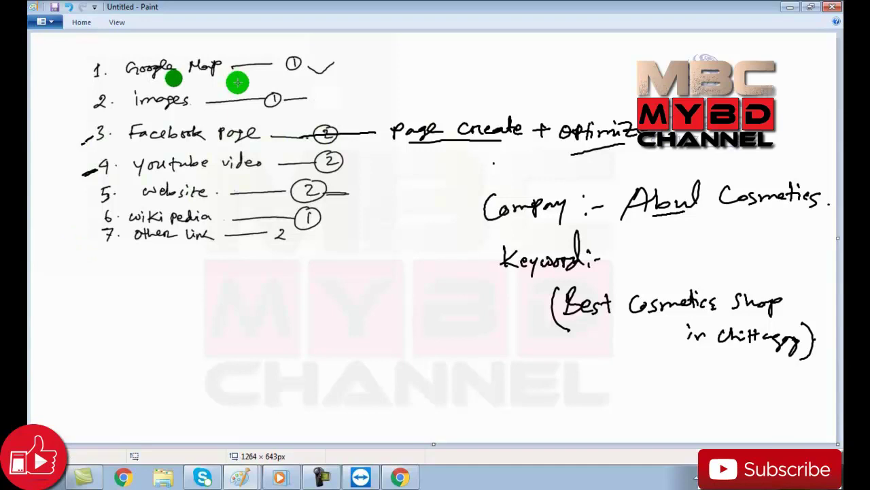
Return to Chrome and go back one page in the cosmetics blog tab.
left_click(399, 476)
left_click(380, 5)
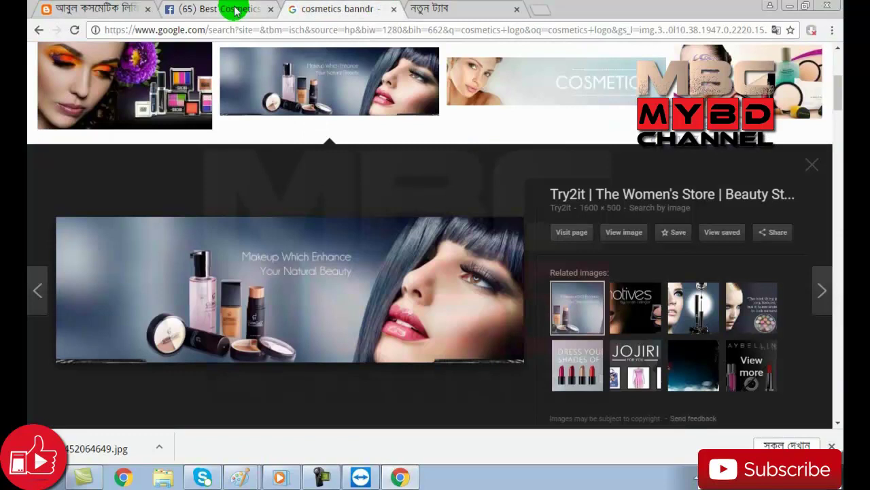
left_click(70, 6)
left_click(39, 30)
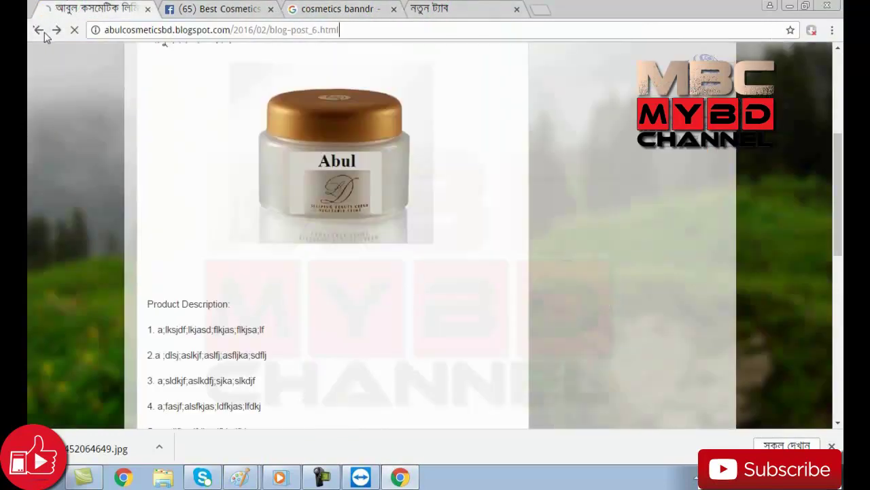
Open google.com in the unused new tab, search for "best cosmetics shop in chittagong", and look through the map listings and web results.
left_click(446, 10)
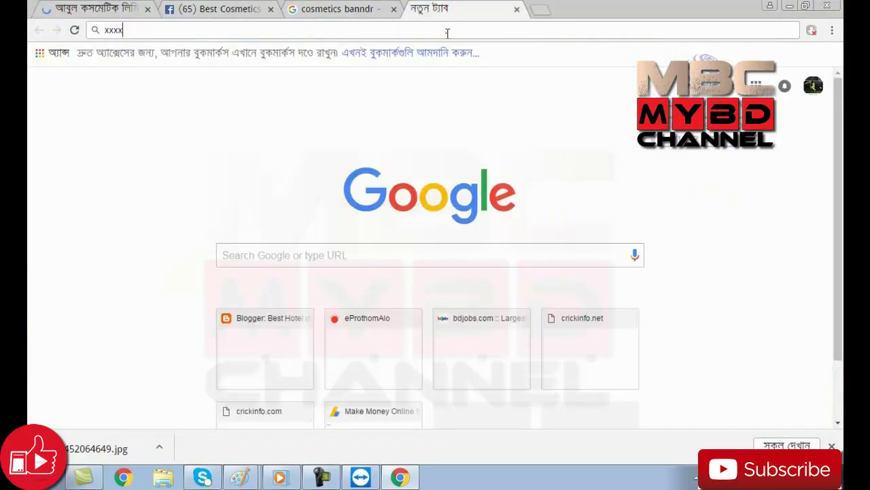
left_click(446, 32)
type("goo")
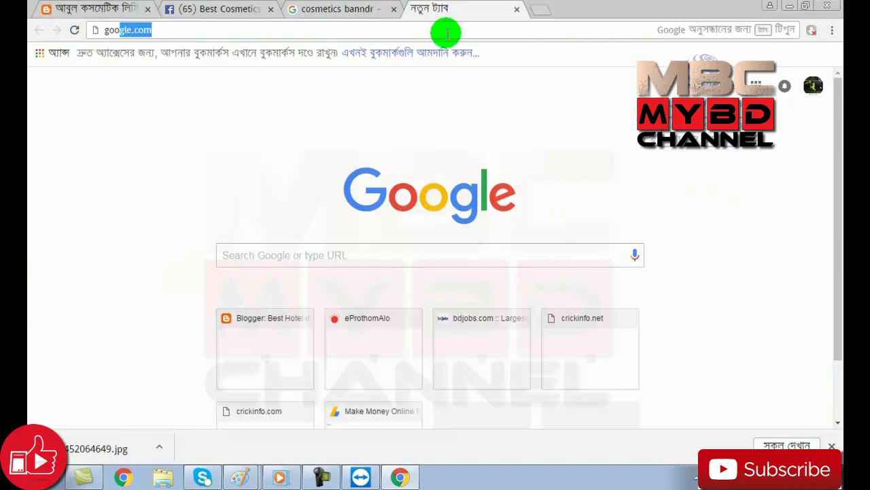
key("Return")
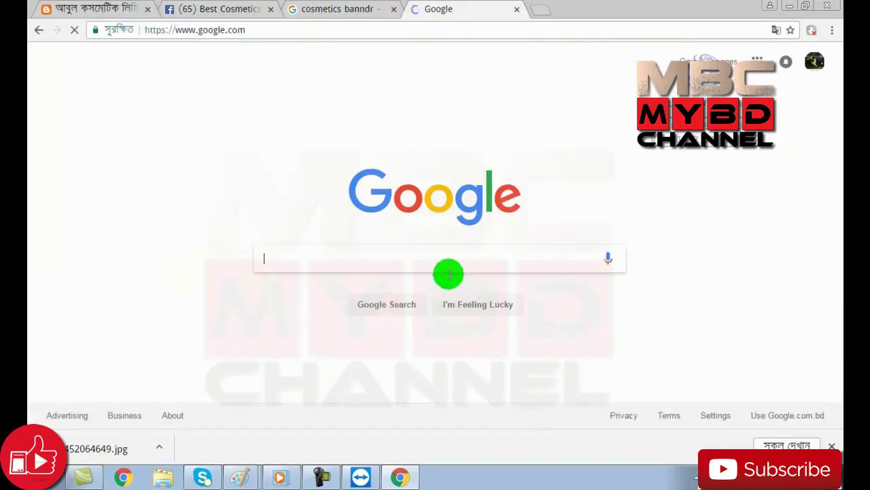
left_click(461, 254)
type("best")
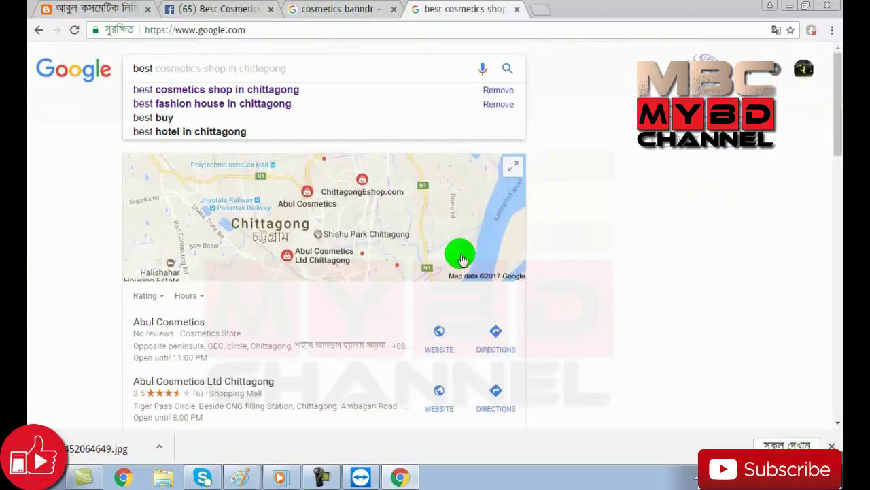
left_click(278, 96)
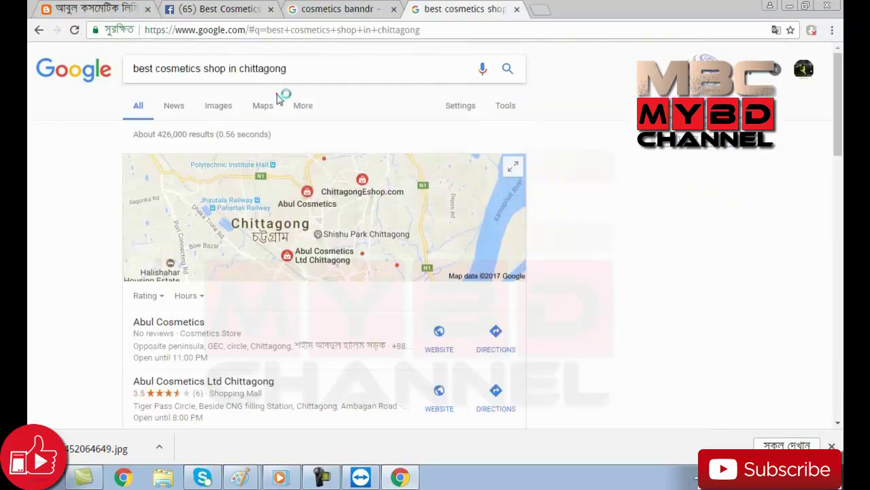
scroll(287, 302, "down", 4)
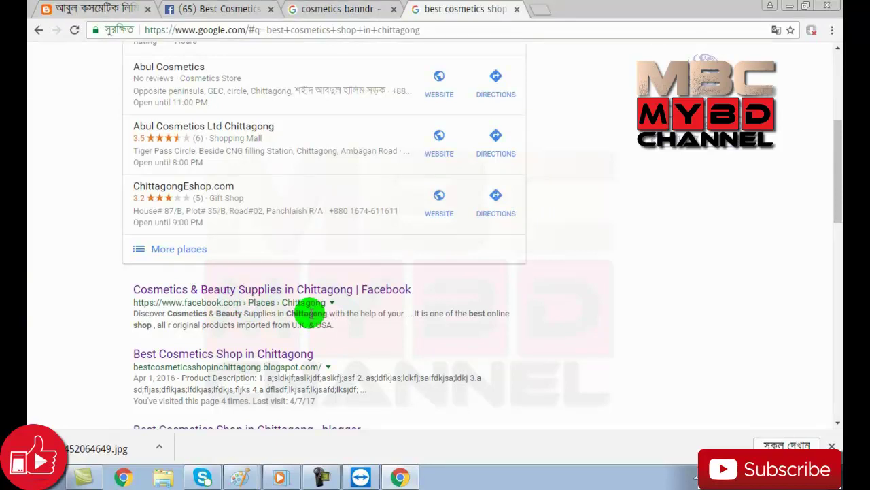
scroll(308, 313, "up", 4)
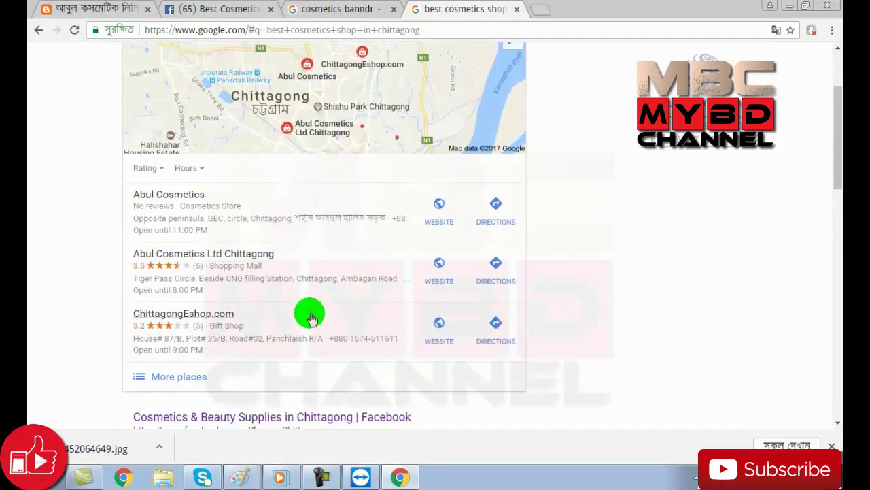
Replace the Google query with "best fashion house in chittagong" and run the search.
left_click_drag(292, 69, 29, 39)
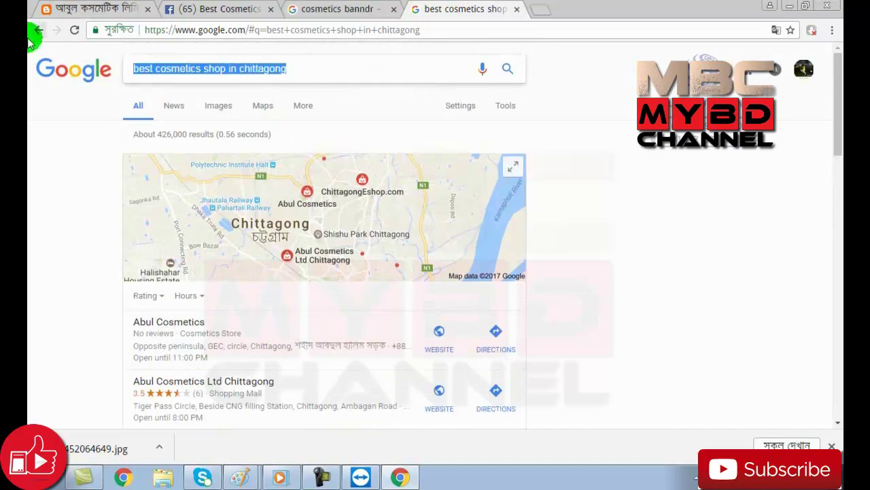
type("best fash")
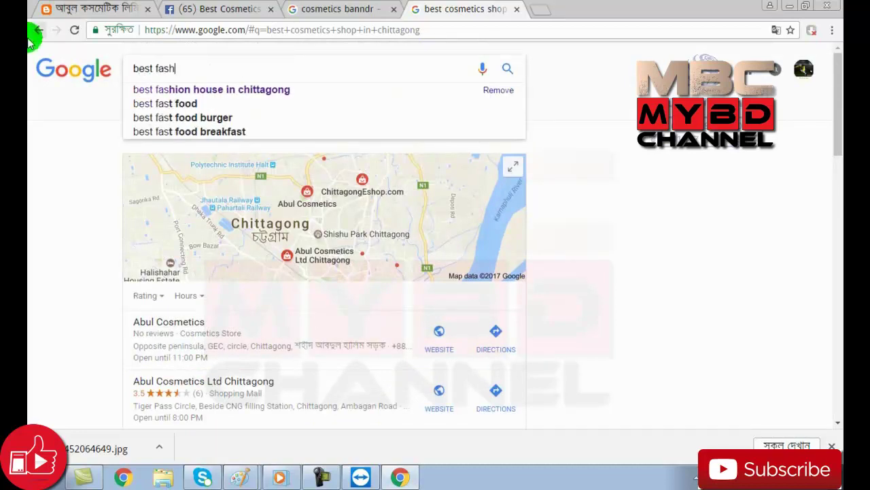
type("ion house in ch")
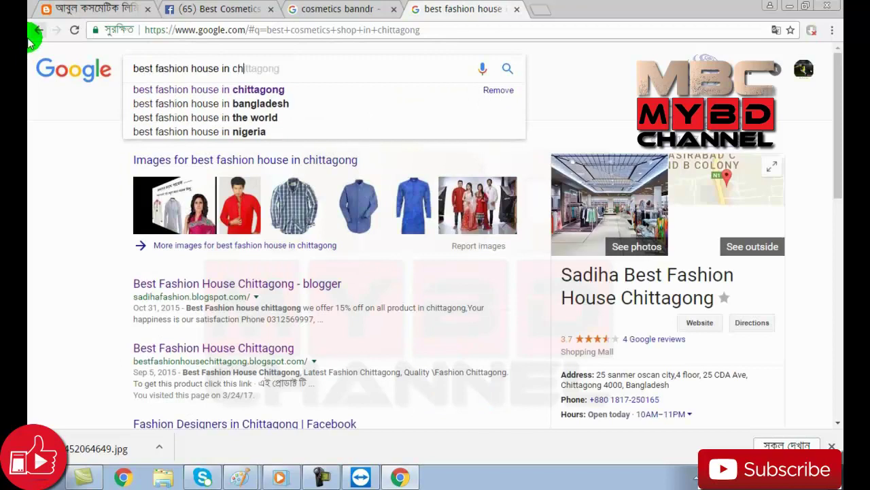
type("ittagong")
key("Return")
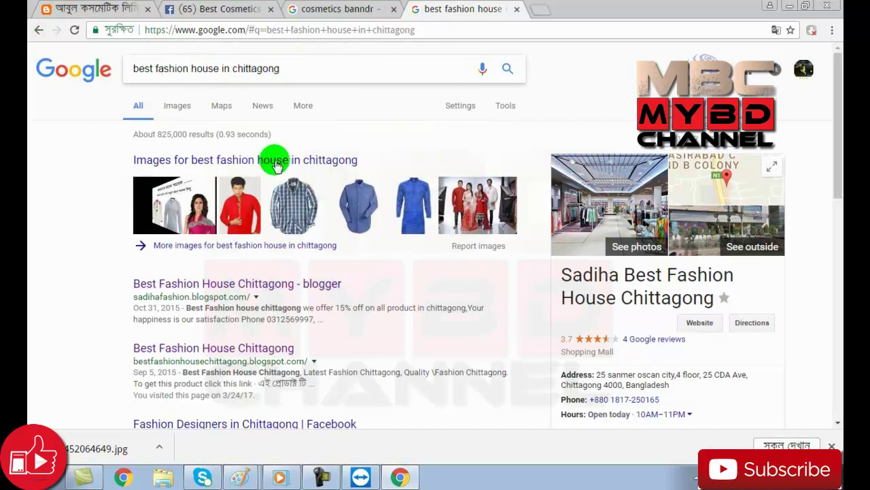
Examine the fashion house results on pages 1 and 2 for blog, Facebook and YouTube entries, and open page 3.
scroll(214, 310, "down", 2)
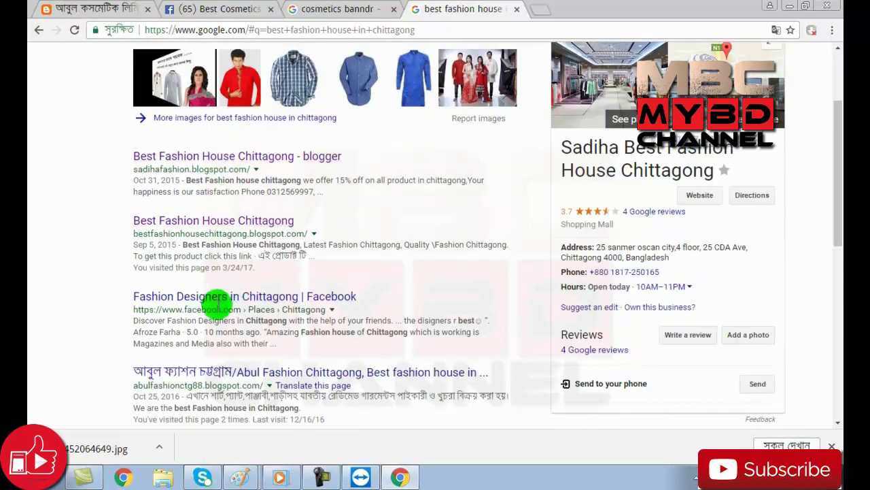
scroll(221, 299, "down", 1)
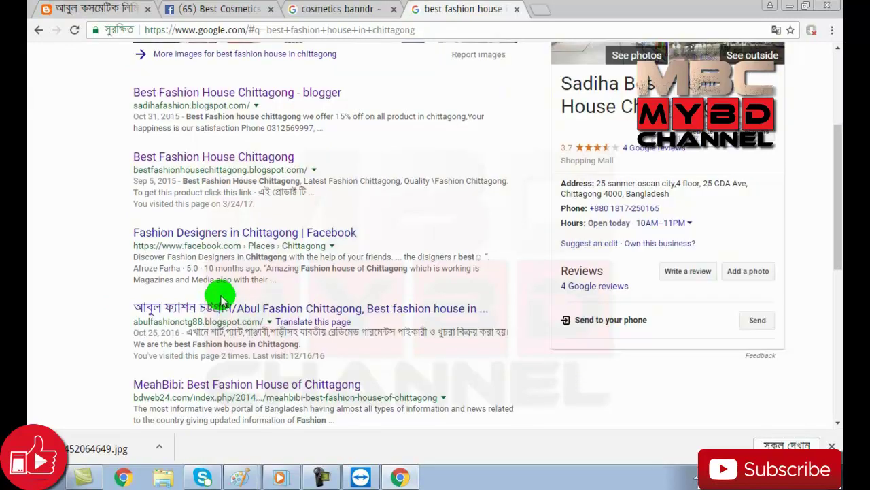
scroll(224, 309, "down", 3)
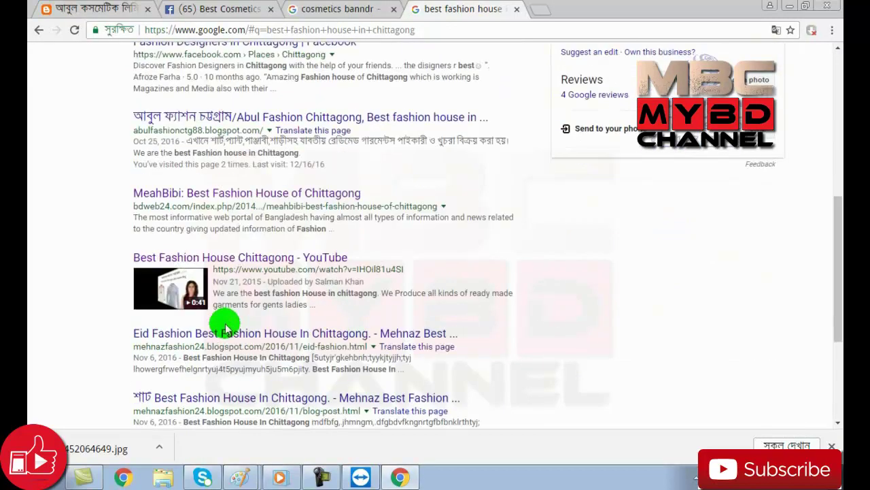
scroll(224, 329, "down", 3)
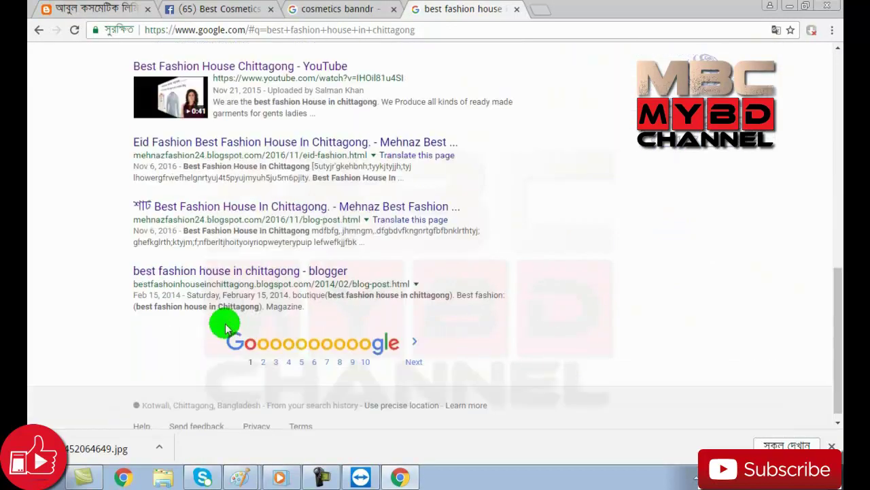
left_click(263, 357)
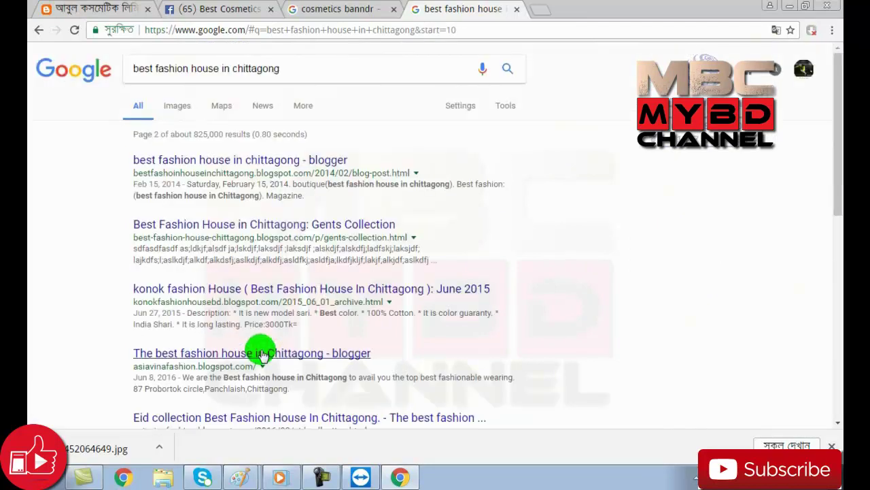
scroll(216, 238, "down", 2)
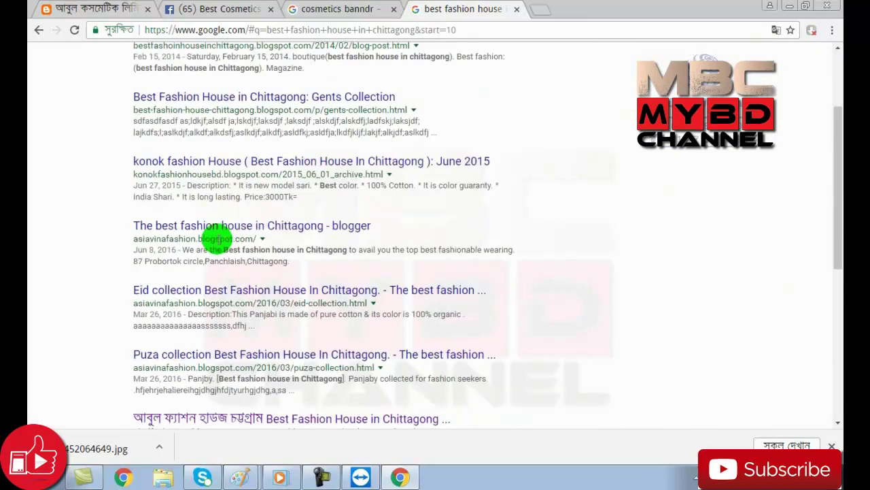
scroll(216, 237, "down", 1)
scroll(216, 237, "down", 3)
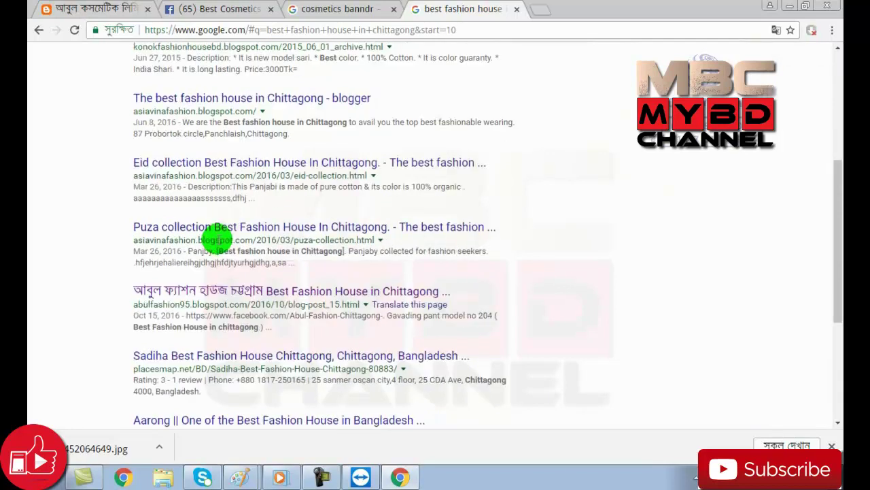
scroll(217, 238, "down", 2)
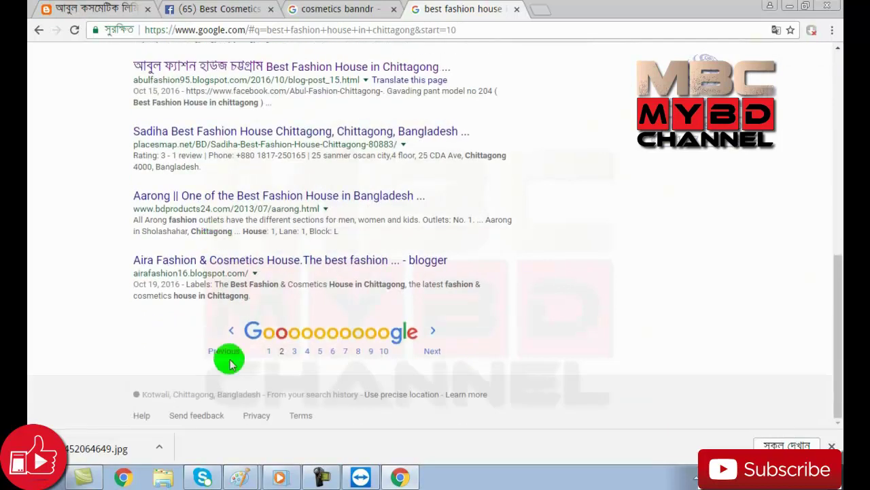
left_click(294, 350)
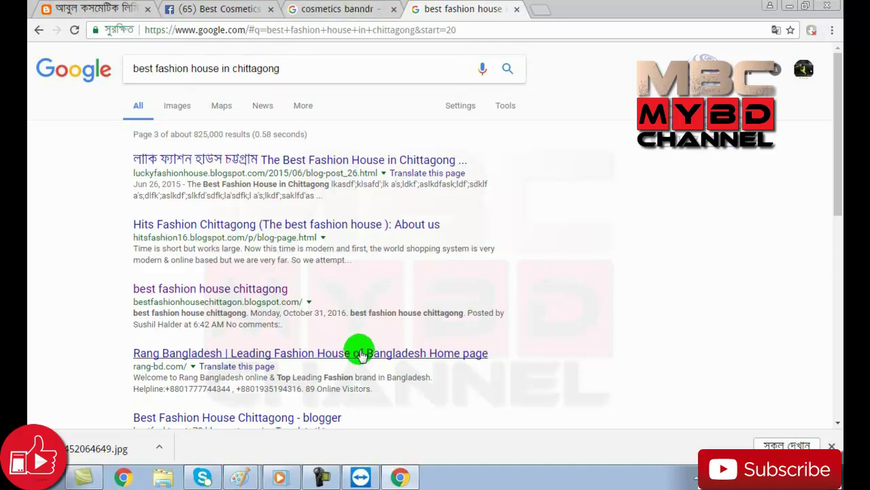
Switch to Paint to review the YouTube video item in the plan, and return to the fashion house results in Chrome.
left_click(400, 476)
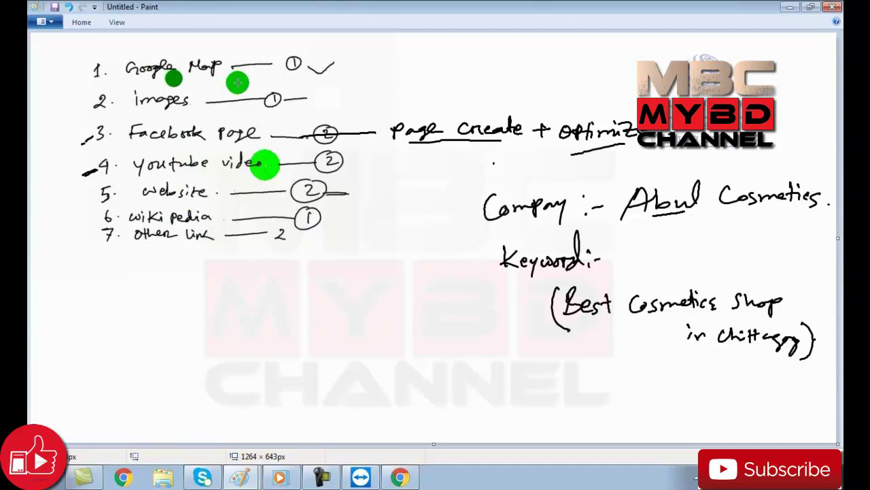
left_click(399, 476)
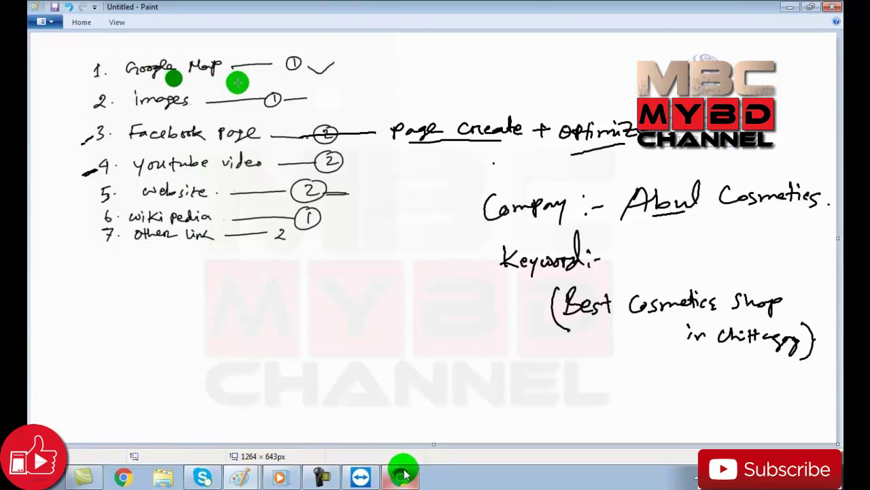
left_click(319, 6)
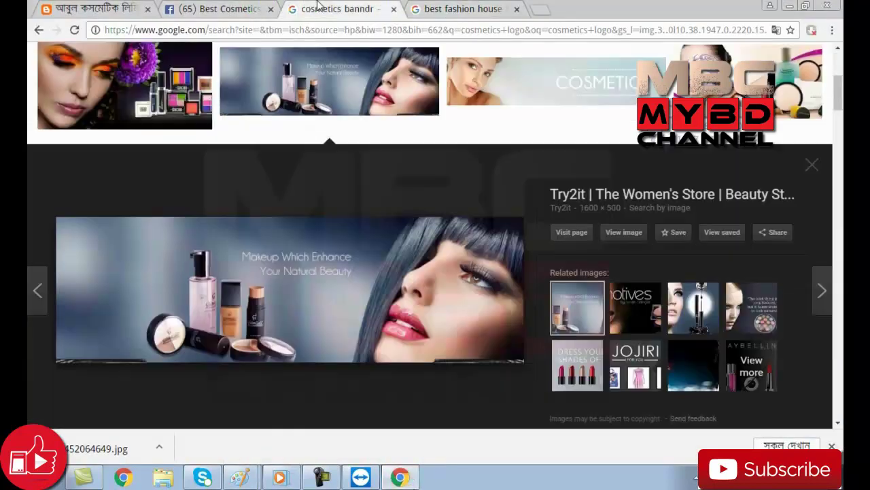
left_click(505, 8)
Go back to the first results page and preview its first two image results, the YouTube thumbnail and the red shirt photo.
scroll(432, 252, "down", 7)
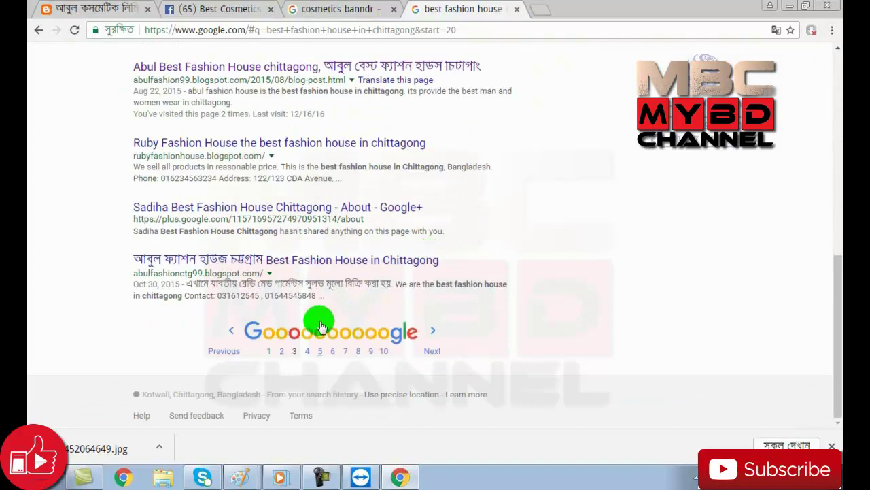
left_click(272, 330)
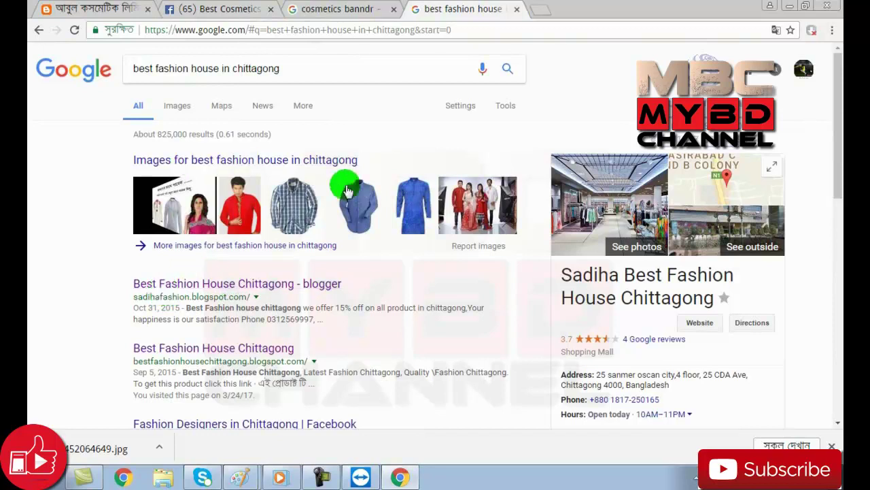
left_click(175, 193)
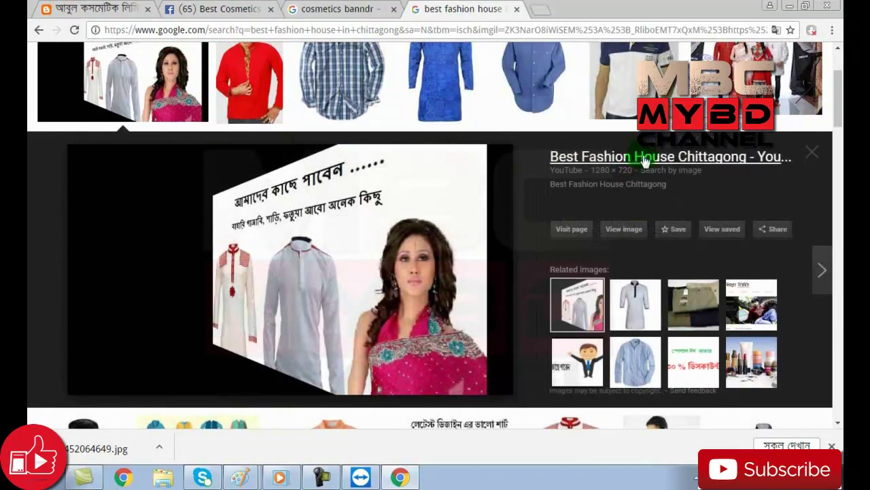
scroll(632, 158, "up", 1)
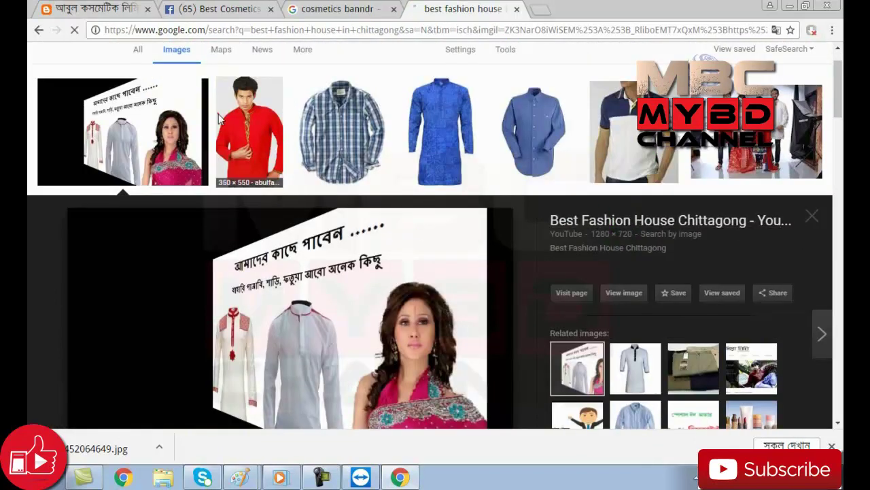
left_click(235, 173)
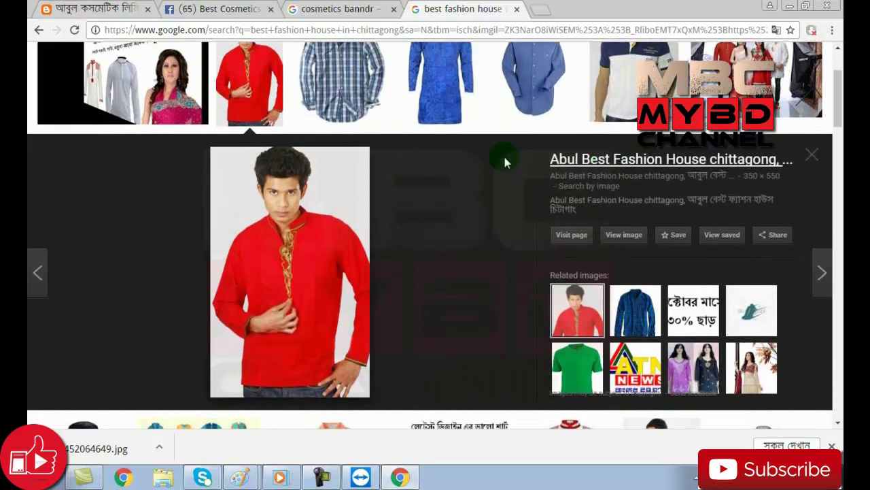
Preview the plaid shirt image, and return to the fashion house results to review the blog and Facebook entries.
left_click(323, 92)
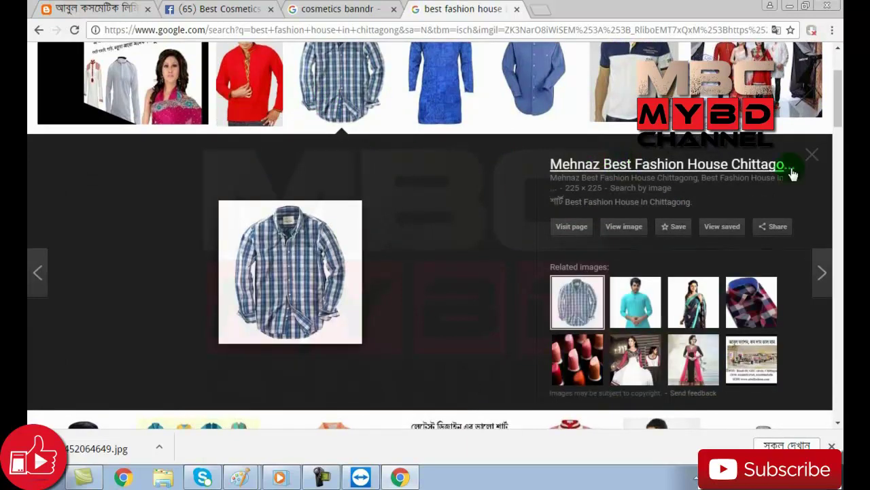
left_click(39, 30)
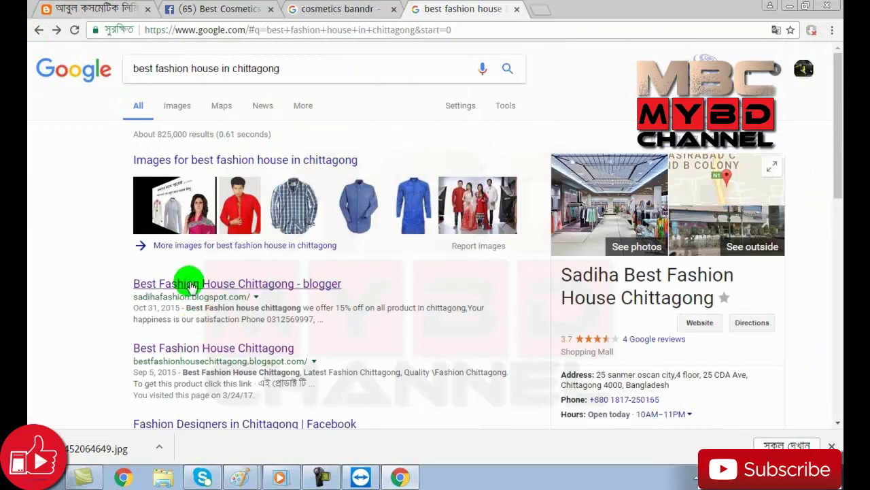
scroll(189, 283, "down", 1)
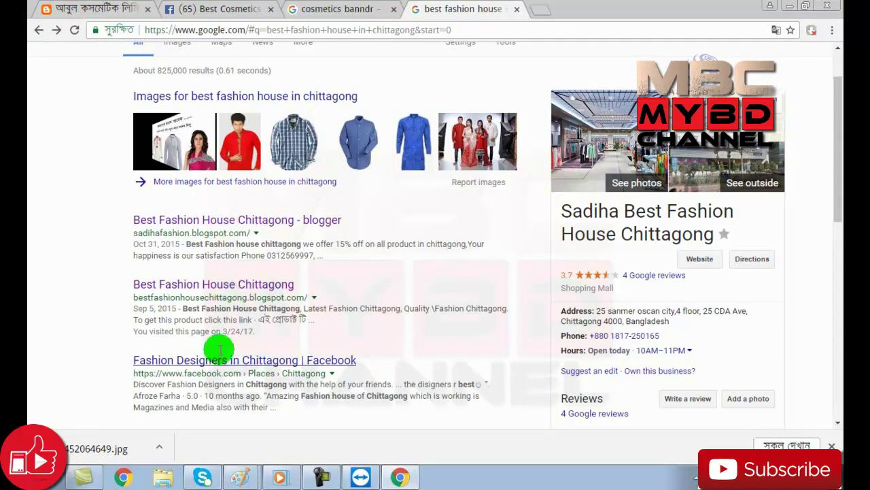
scroll(210, 361, "down", 1)
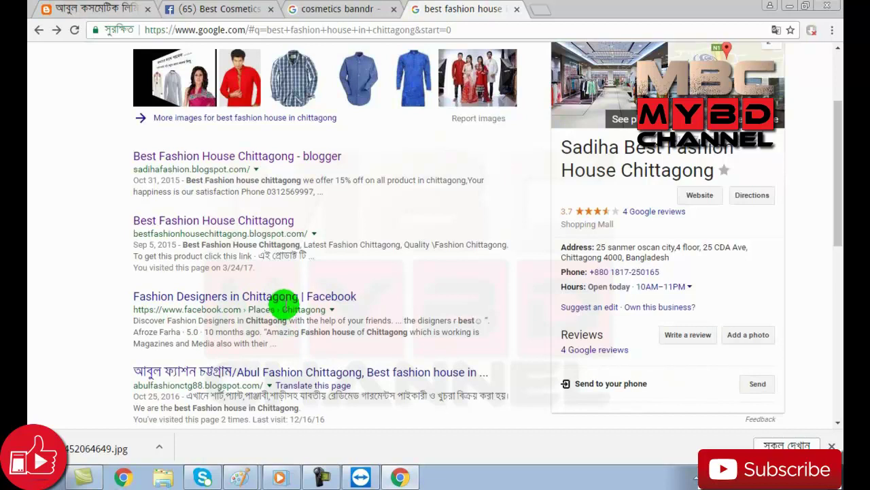
scroll(284, 301, "up", 2)
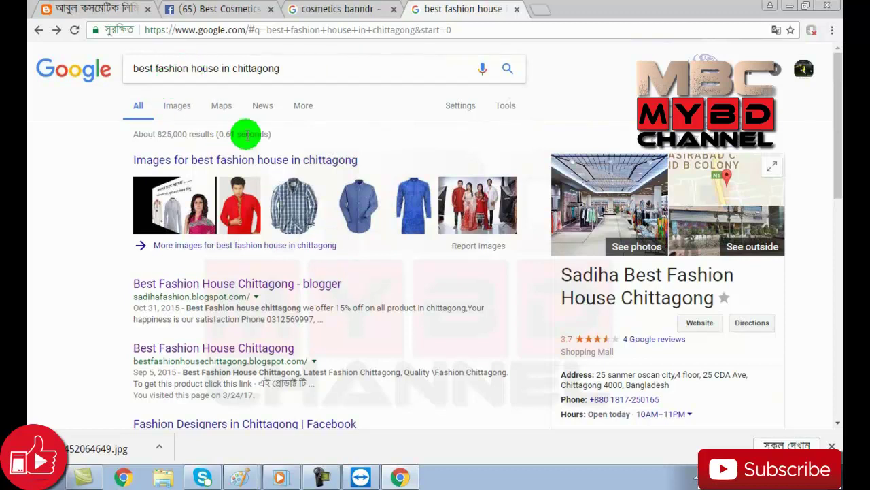
scroll(318, 347, "down", 1)
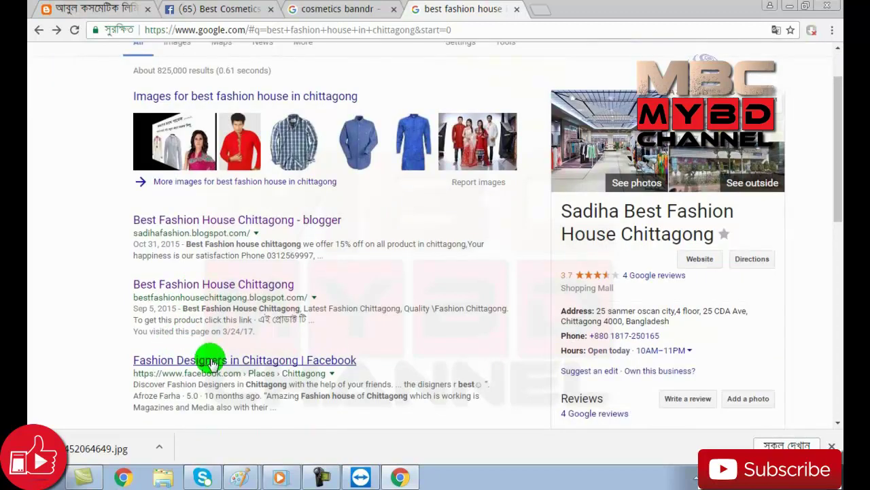
scroll(211, 362, "down", 1)
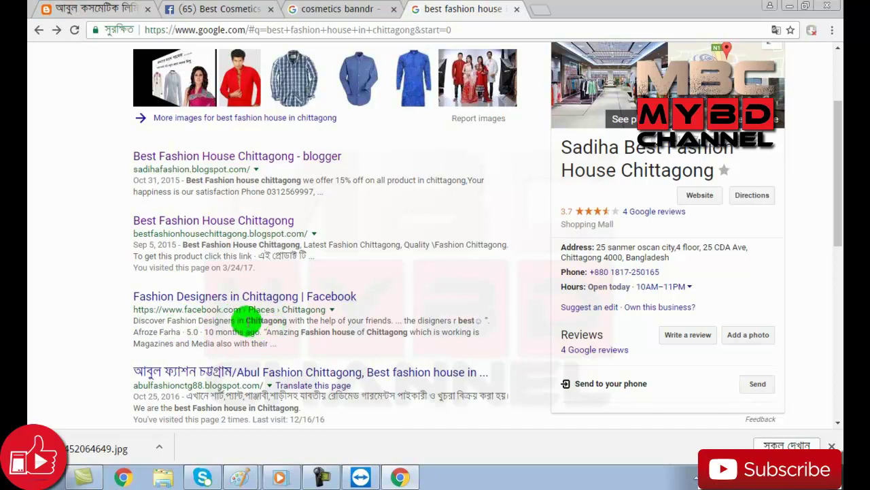
Highlight the keywords "Chittagong" and "Fashion house of Chittagong" in the Facebook result's description, and inspect the results page's address.
double_click(265, 319)
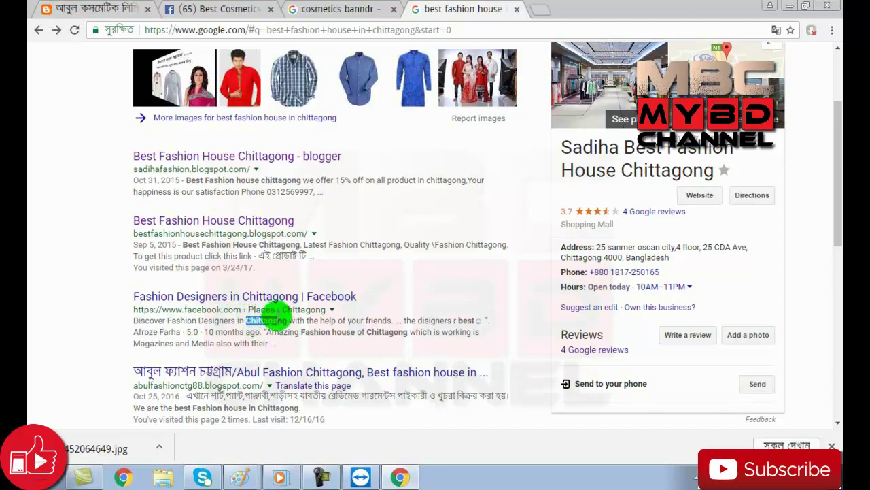
left_click(280, 324)
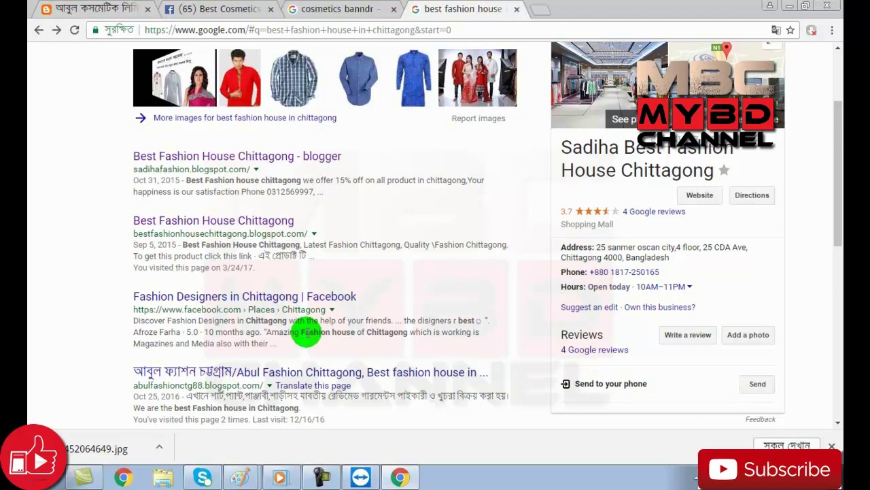
left_click_drag(302, 332, 406, 328)
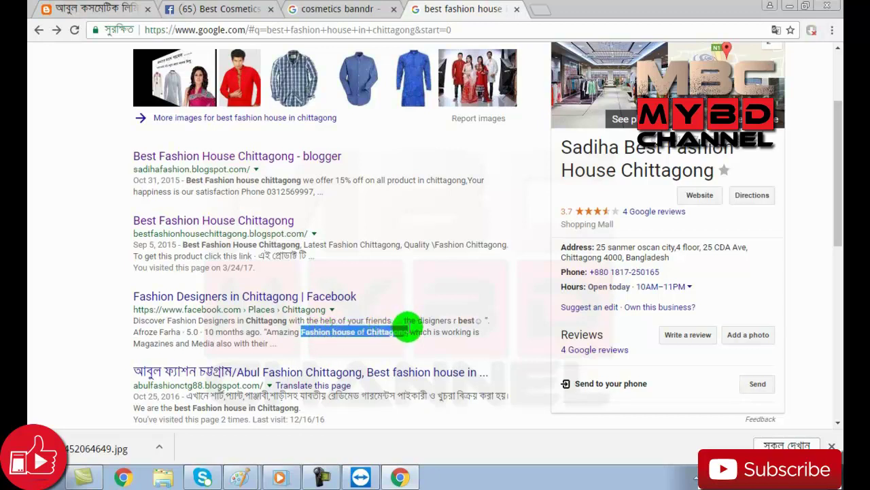
left_click(403, 330)
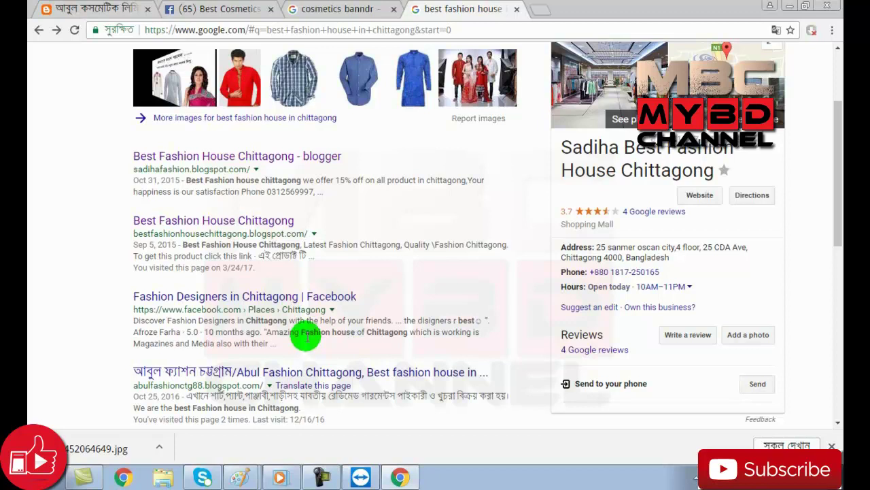
left_click(420, 34)
right_click(420, 35)
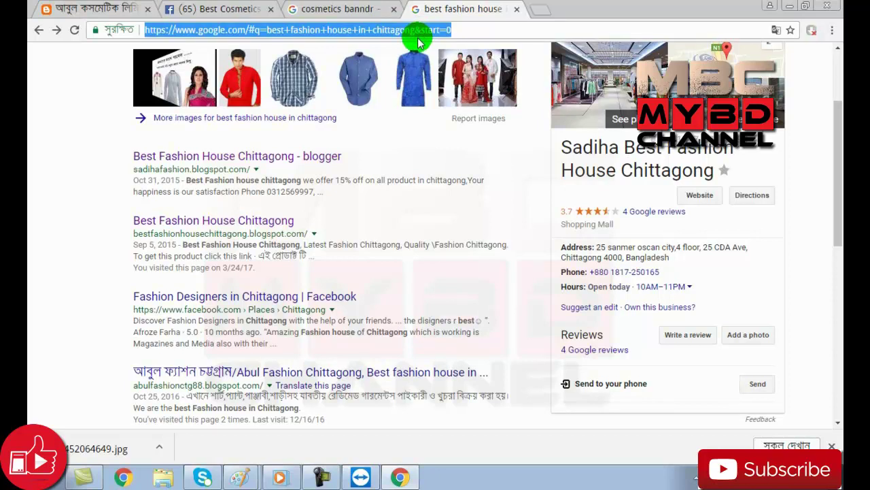
left_click(454, 32)
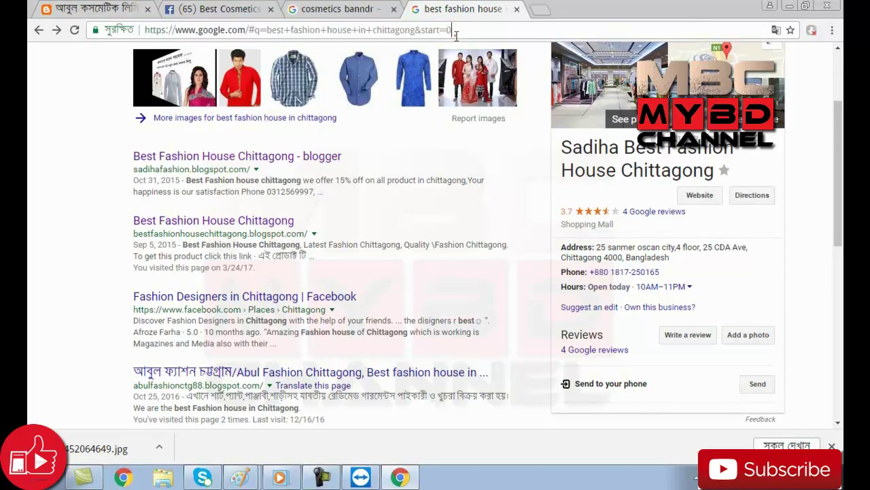
Switch to the cosmetics shop's Facebook page and review its name in the page info.
left_click(228, 10)
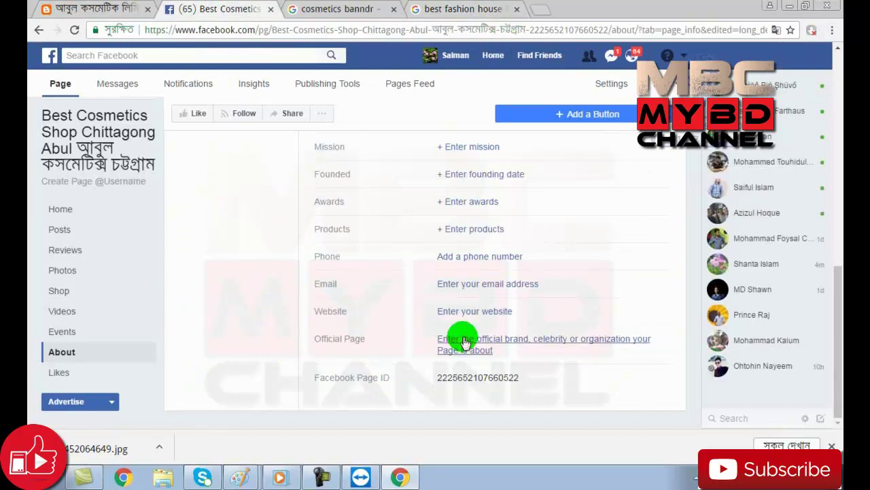
scroll(463, 340, "up", 4)
scroll(505, 315, "up", 4)
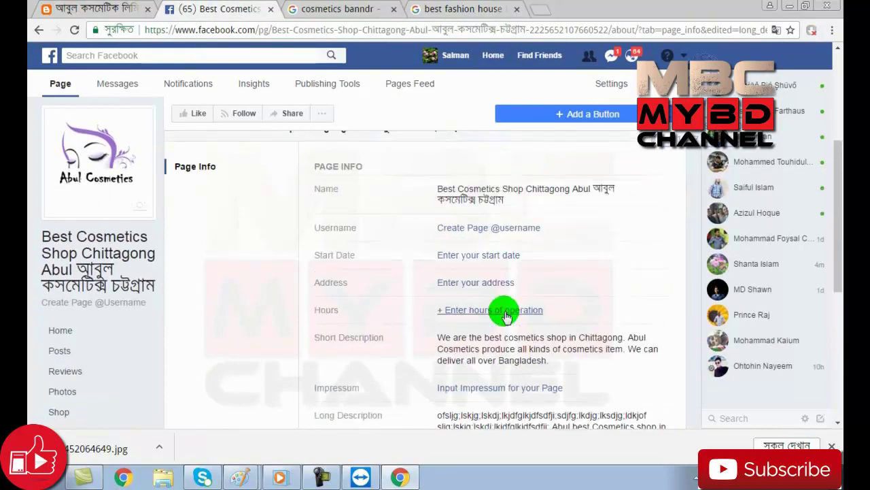
scroll(504, 315, "down", 2)
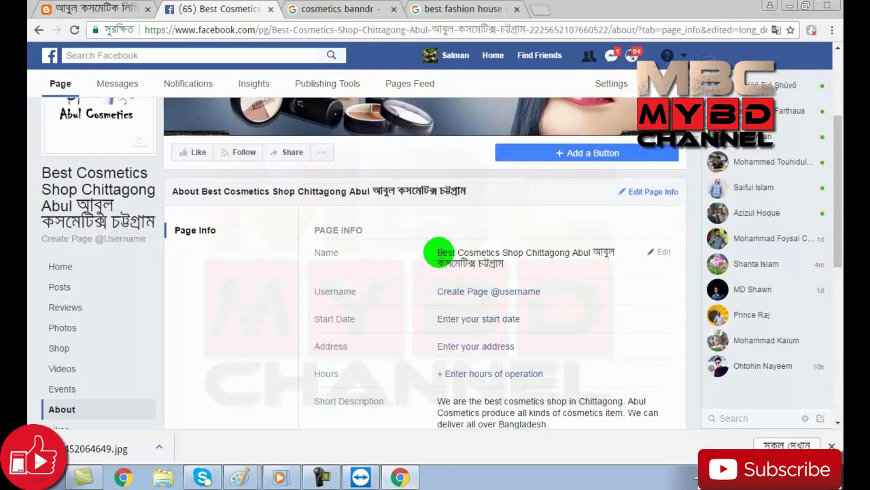
left_click_drag(438, 252, 497, 289)
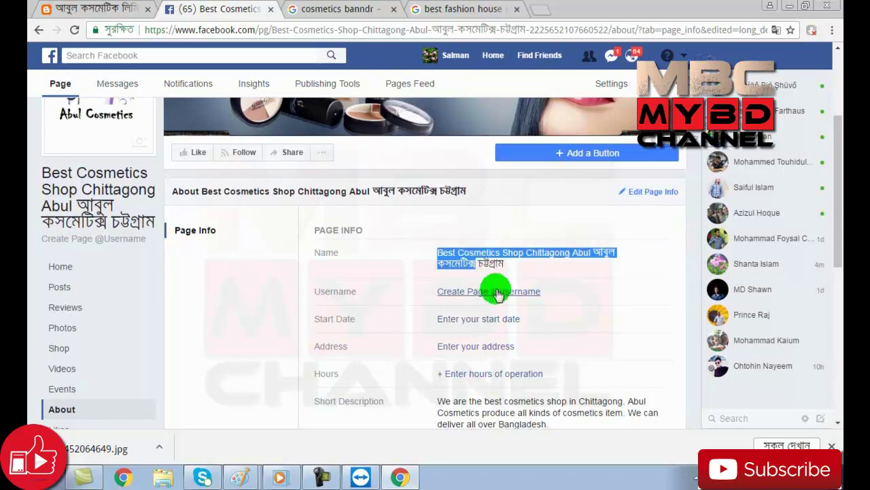
scroll(496, 293, "down", 1)
scroll(496, 293, "up", 1)
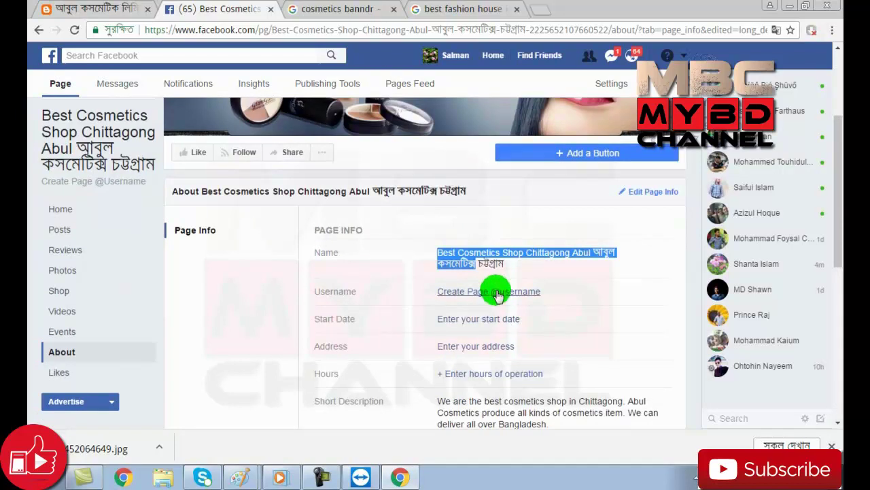
left_click(505, 258)
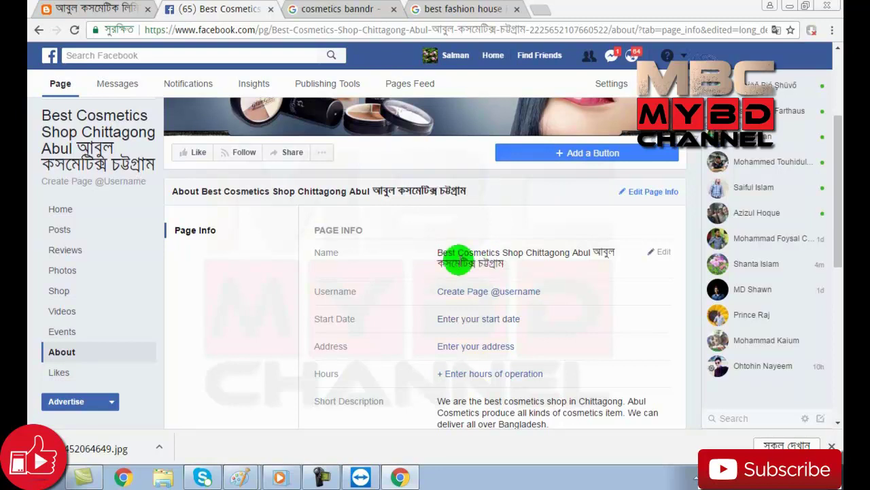
Copy the full Facebook page name, "Best Cosmetics Shop Chittagong Abul আবুল কসমেটিক্স চট্টগ্রাম", from the page info.
left_click(400, 476)
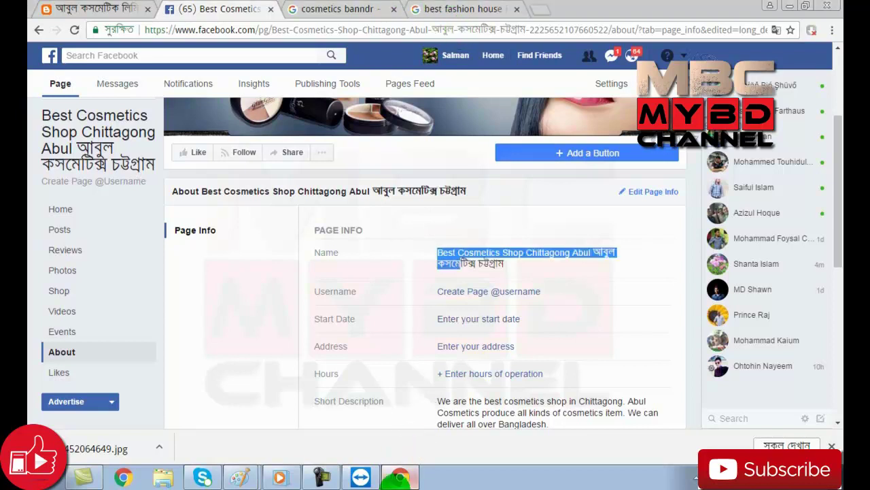
left_click(400, 476)
left_click(400, 475)
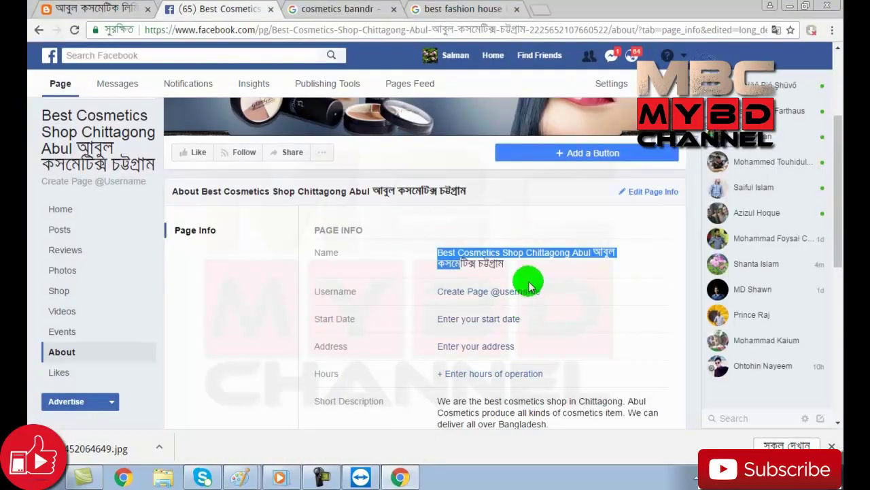
left_click(519, 273)
left_click_drag(437, 252, 504, 263)
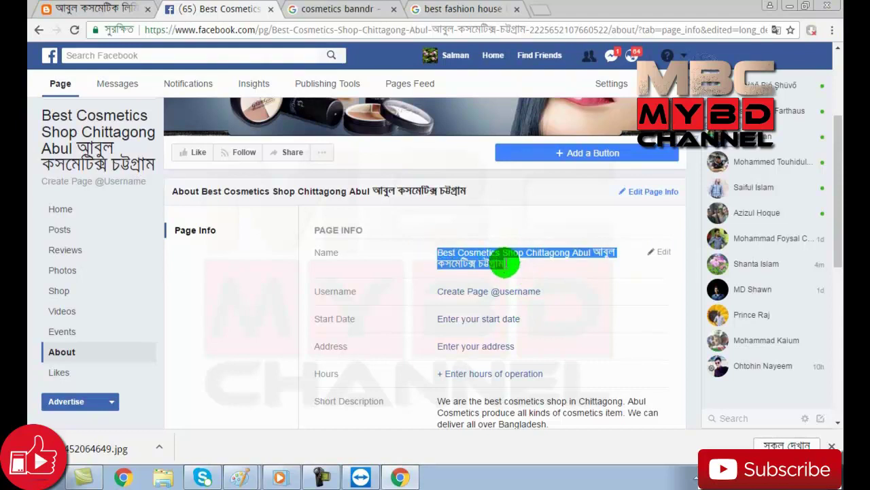
right_click(485, 254)
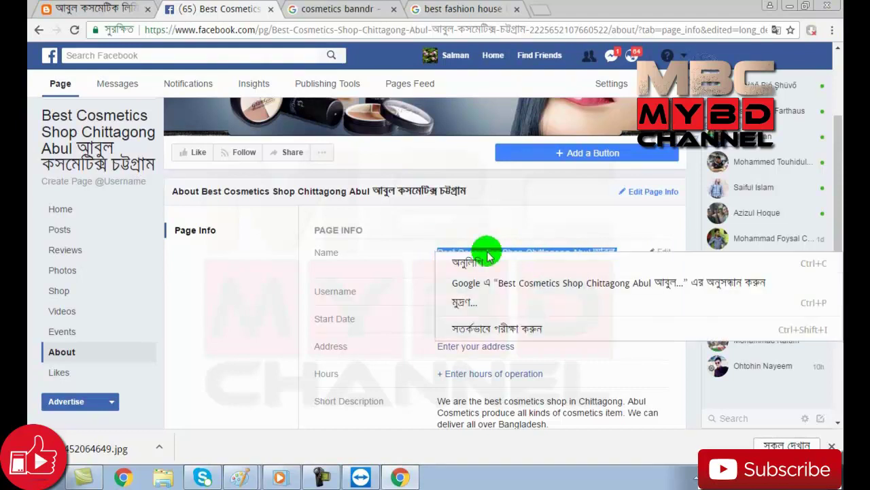
left_click(488, 263)
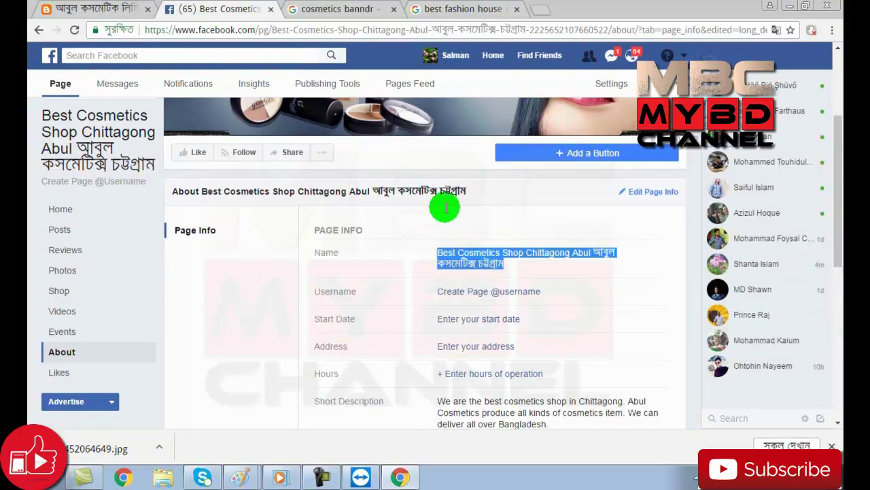
Open a new browser tab and enter facebook.com as its address without loading it.
left_click(540, 10)
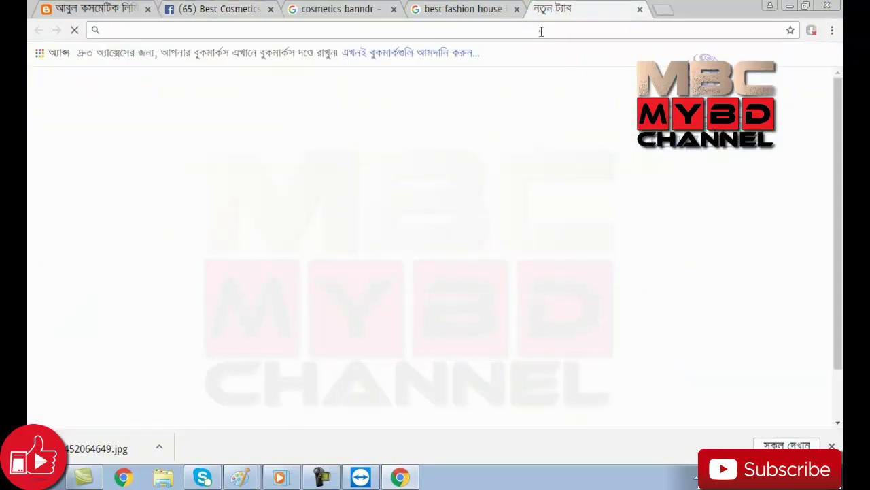
left_click(541, 32)
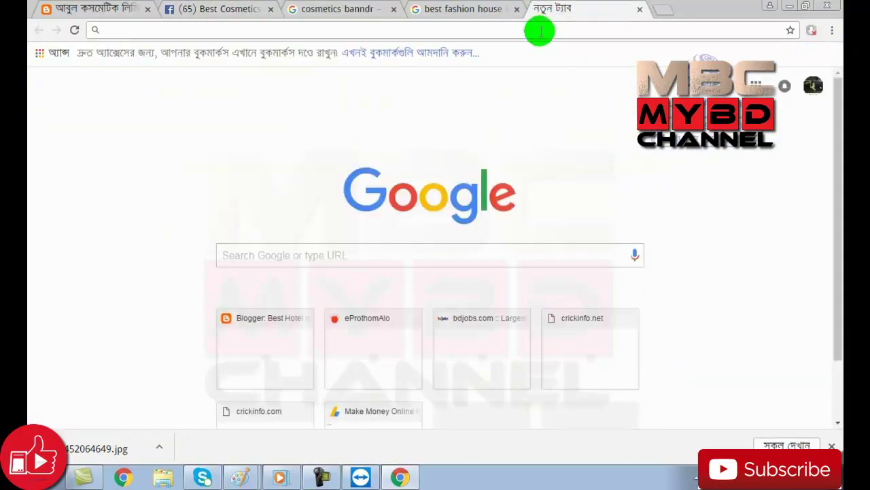
left_click(207, 14)
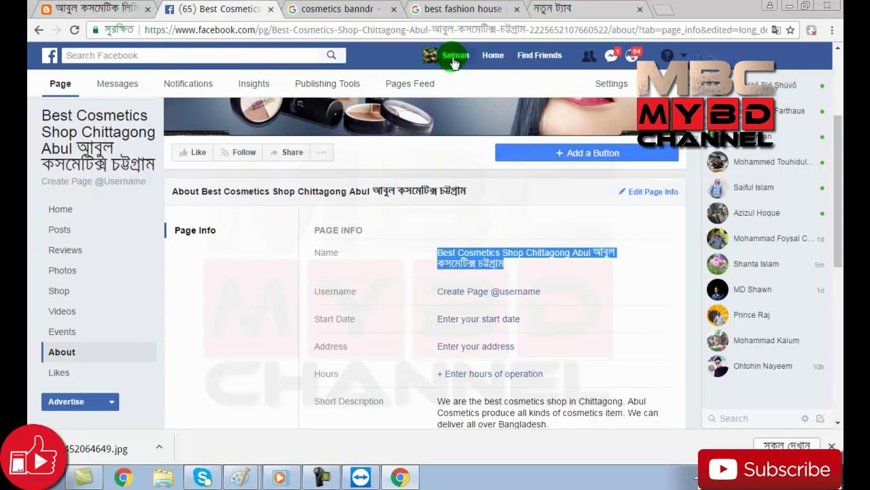
left_click(501, 259)
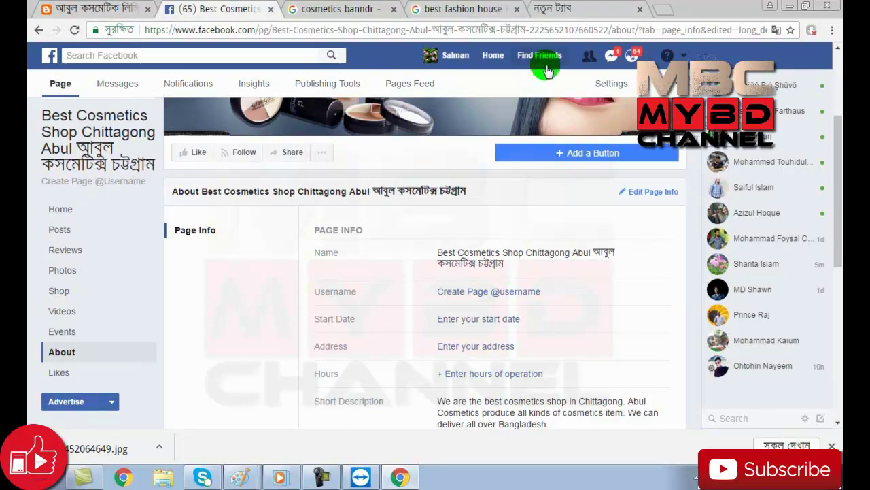
left_click(560, 24)
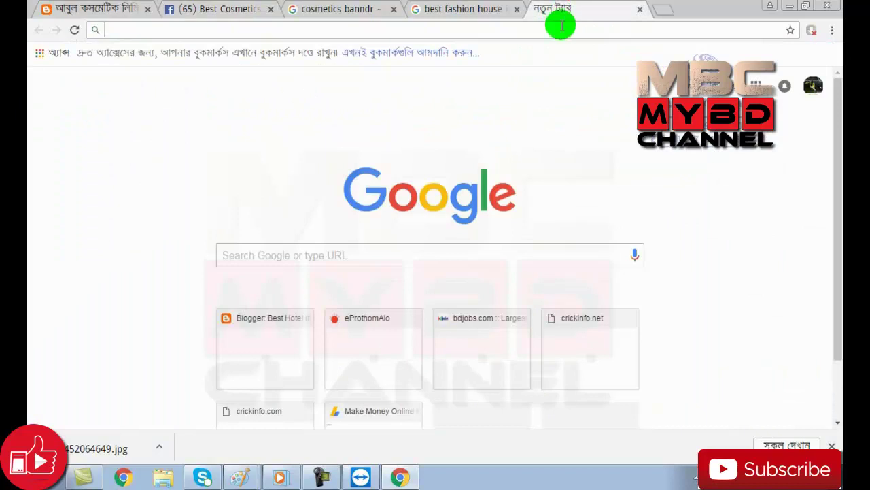
left_click(556, 29)
type("fa")
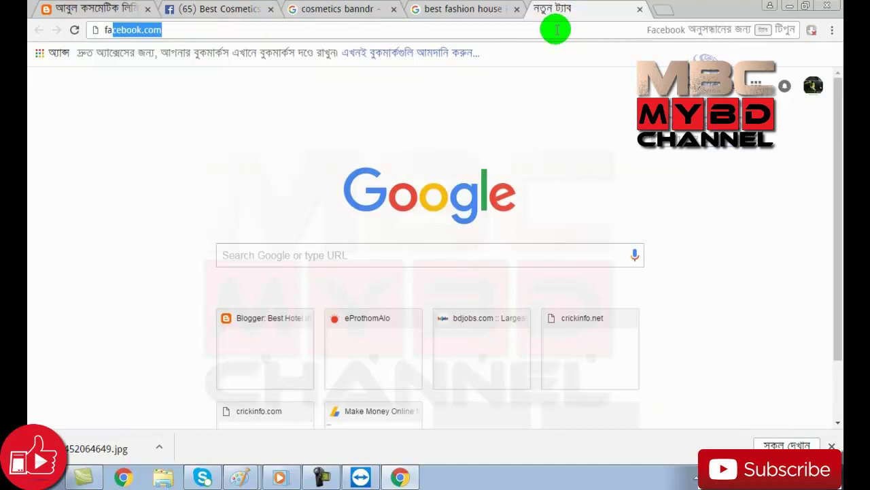
key("Right")
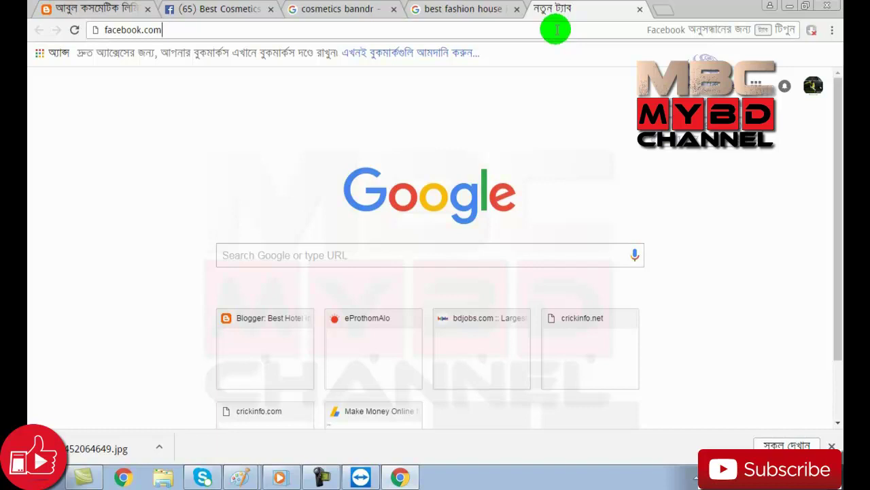
Revisit the fashion house results, the facebook.com address in the new tab and the cosmetics page's name for comparison.
left_click(476, 10)
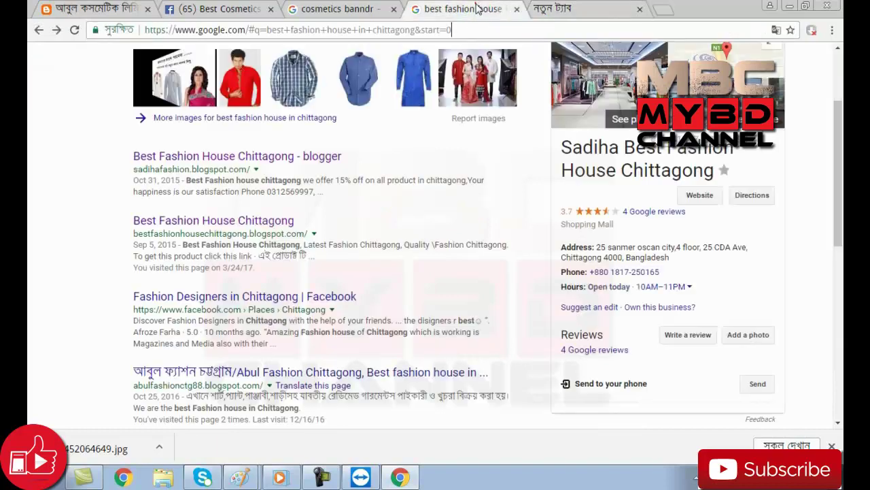
left_click(349, 11)
left_click(207, 11)
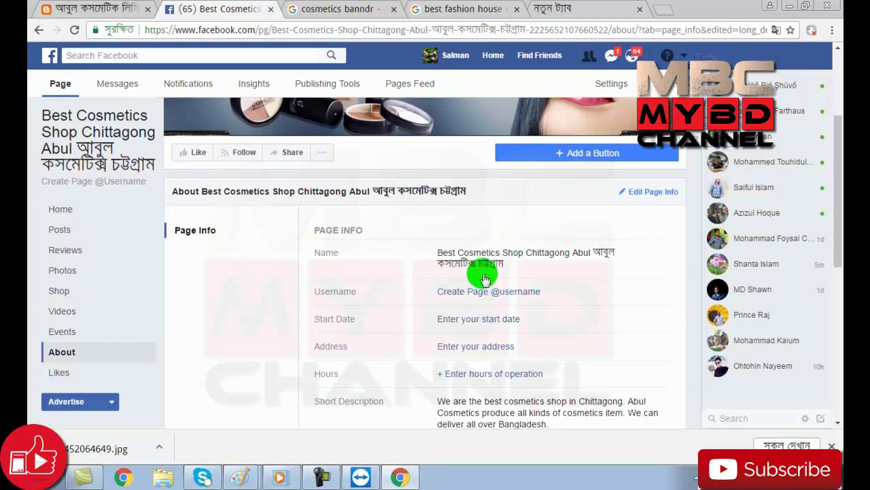
left_click(552, 8)
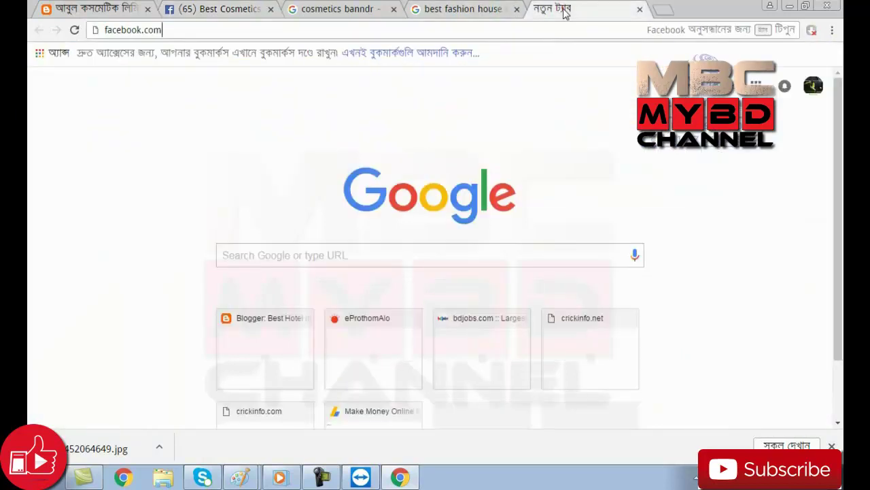
left_click(212, 8)
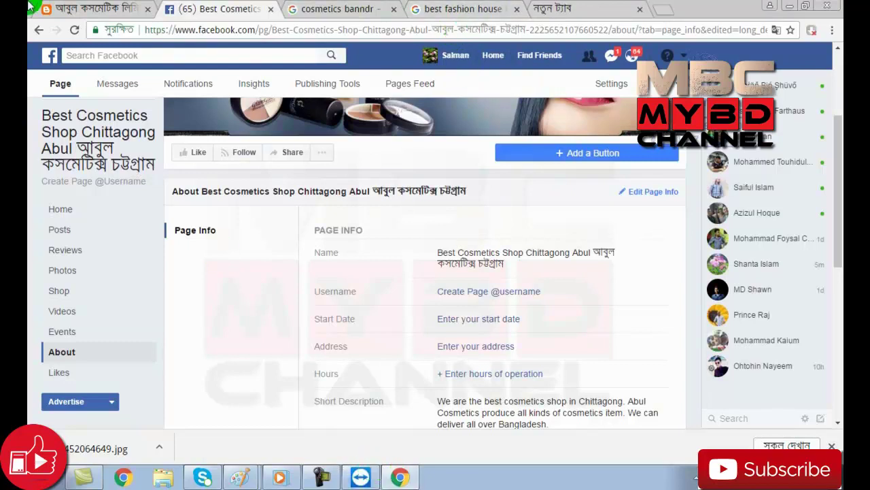
Return to the Google results for "best fashion house in chittagong" and compare the search phrase with the listed result titles.
left_click(87, 8)
left_click(466, 9)
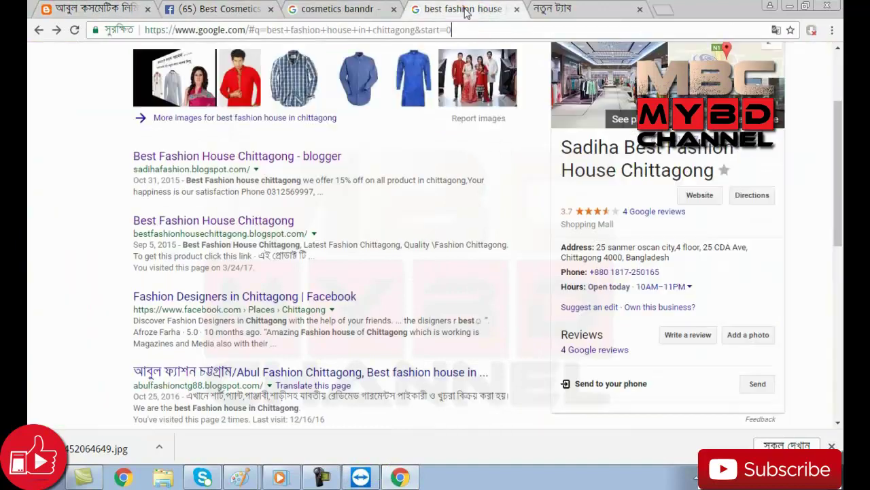
scroll(459, 245, "up", 2)
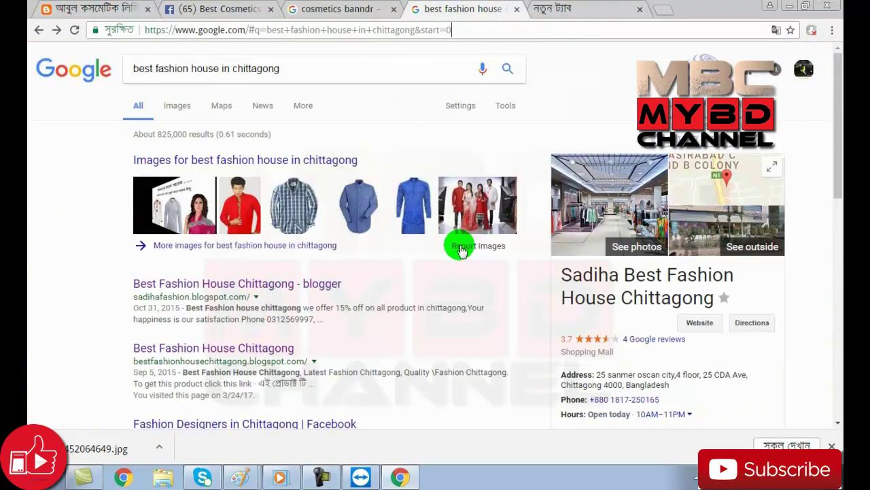
scroll(461, 249, "down", 4)
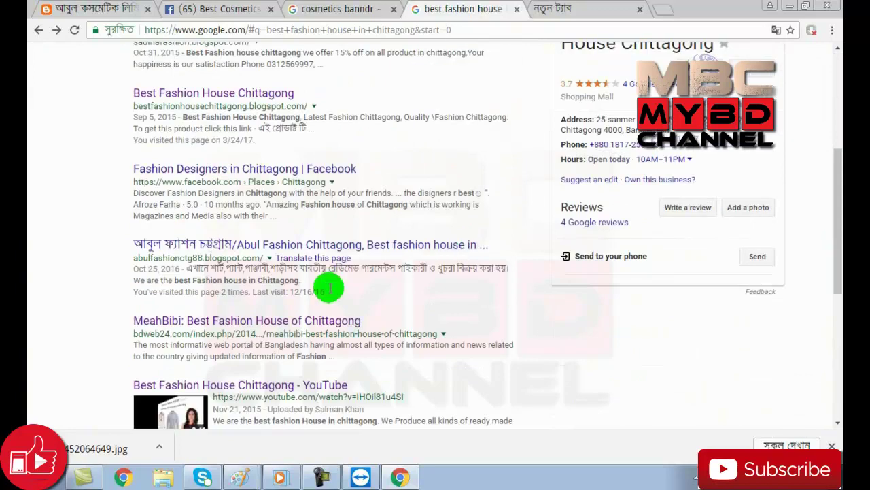
scroll(291, 292, "up", 4)
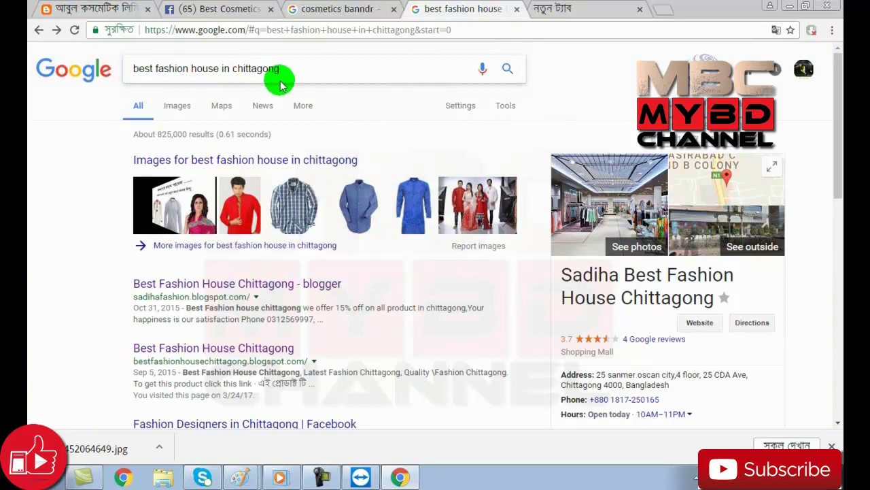
scroll(276, 383, "down", 2)
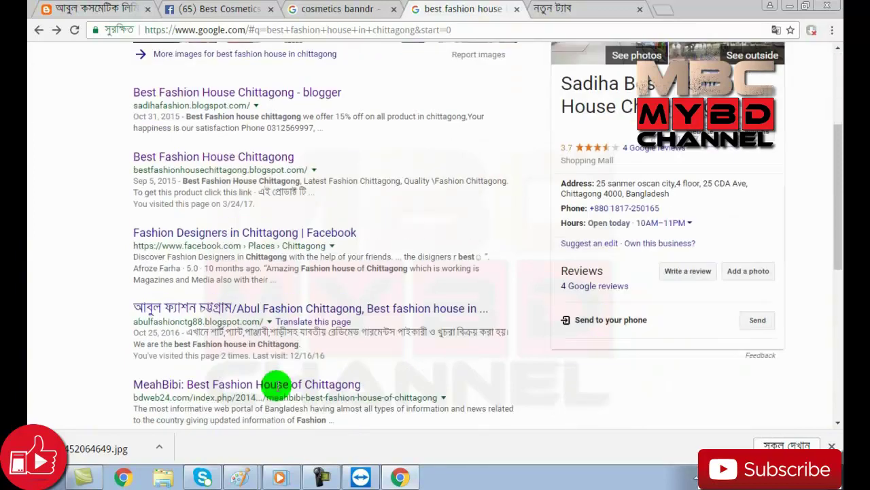
scroll(276, 385, "up", 2)
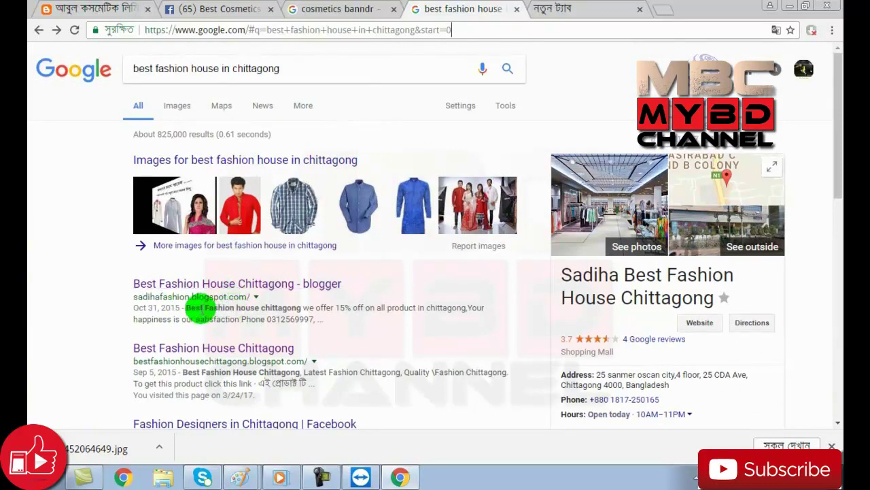
Highlight the description text of the first two blogspot results to examine their keyword use, and check the results below down to the YouTube video.
left_click_drag(184, 308, 310, 321)
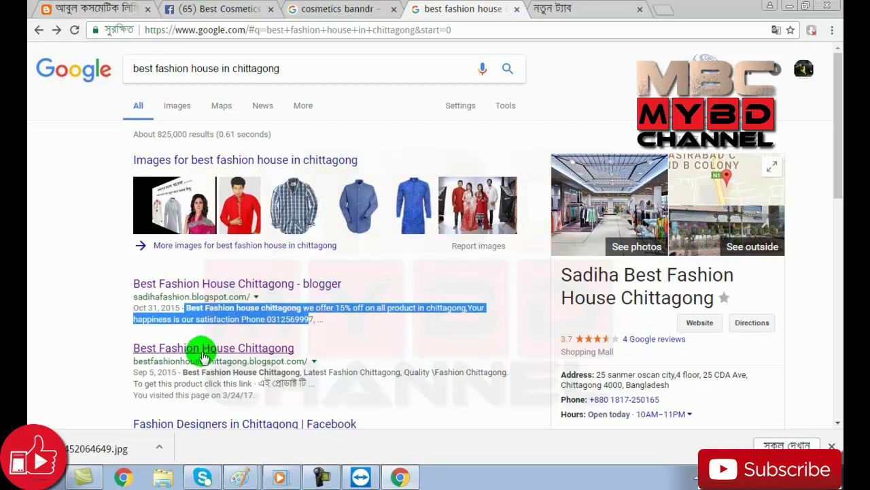
left_click_drag(184, 372, 237, 382)
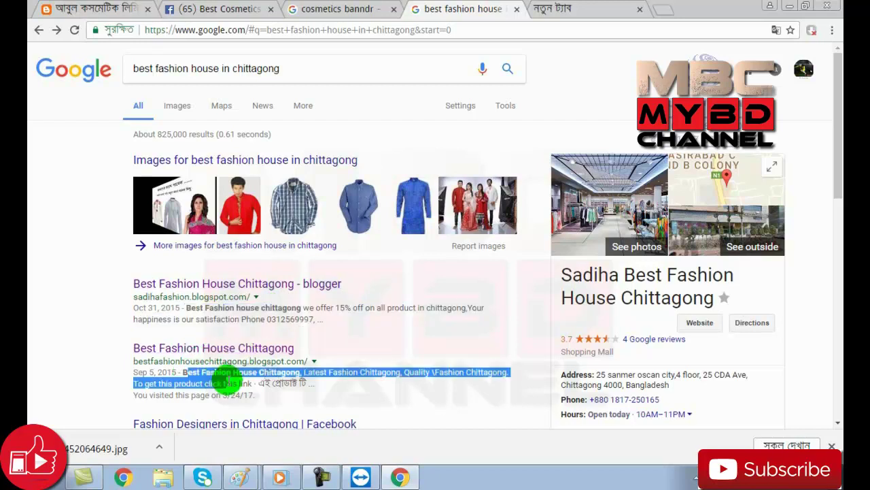
scroll(359, 379, "down", 3)
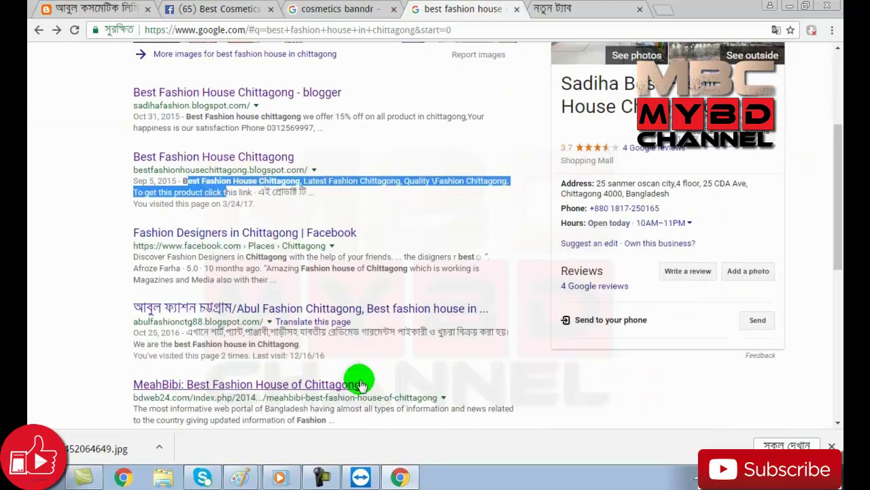
scroll(359, 383, "down", 1)
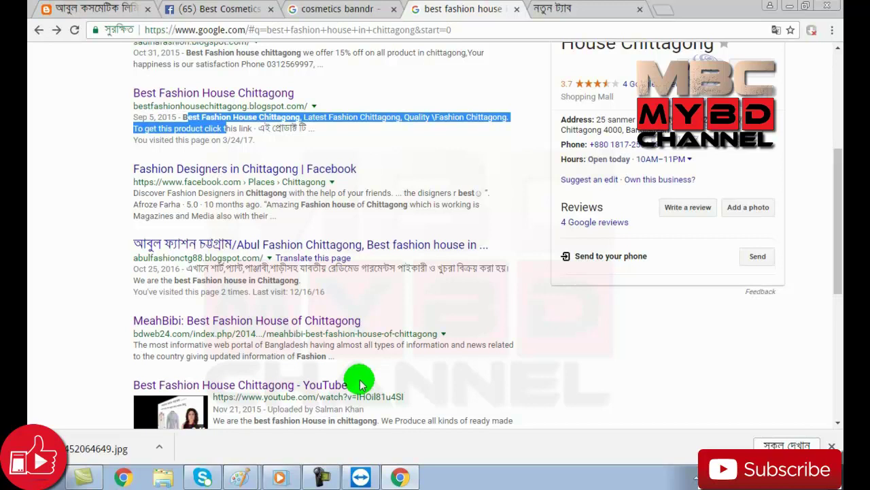
scroll(348, 314, "down", 2)
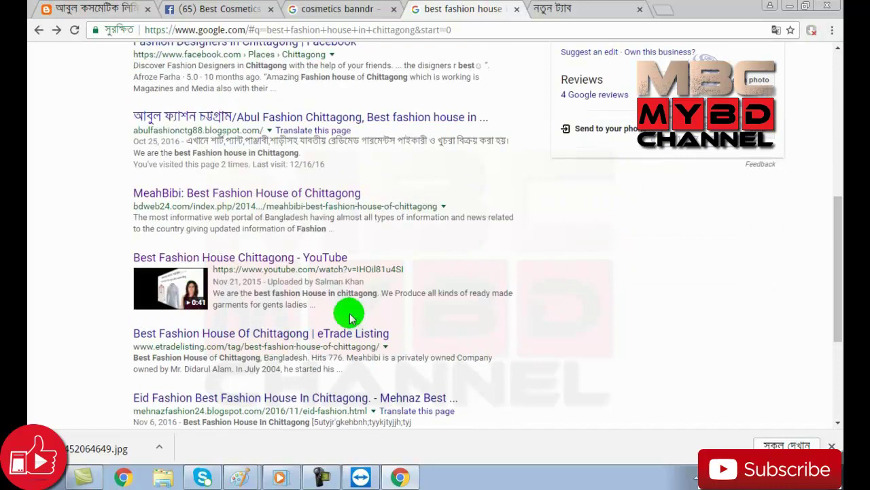
scroll(350, 318, "up", 3)
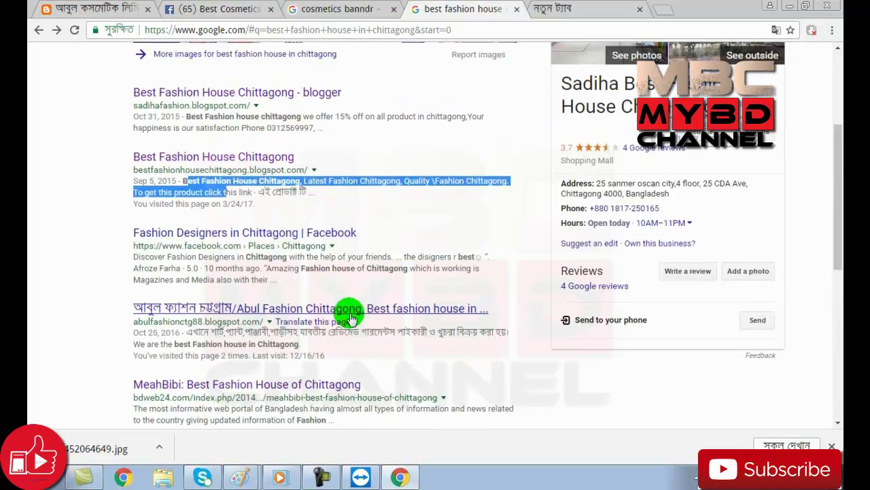
scroll(352, 319, "up", 3)
left_click(360, 340)
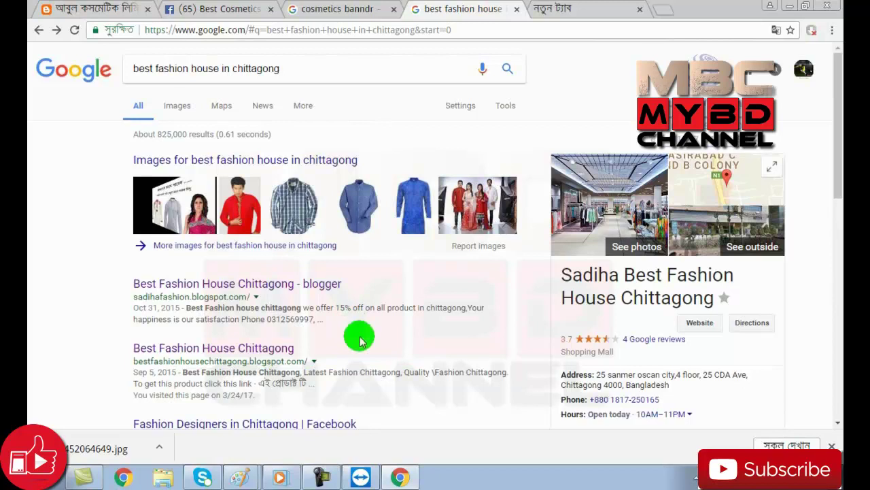
Examine each first-page result in turn, from the blogspot sites through Facebook and YouTube to the Mehnaz fashion posts, for the keyword in titles.
scroll(360, 340, "down", 1)
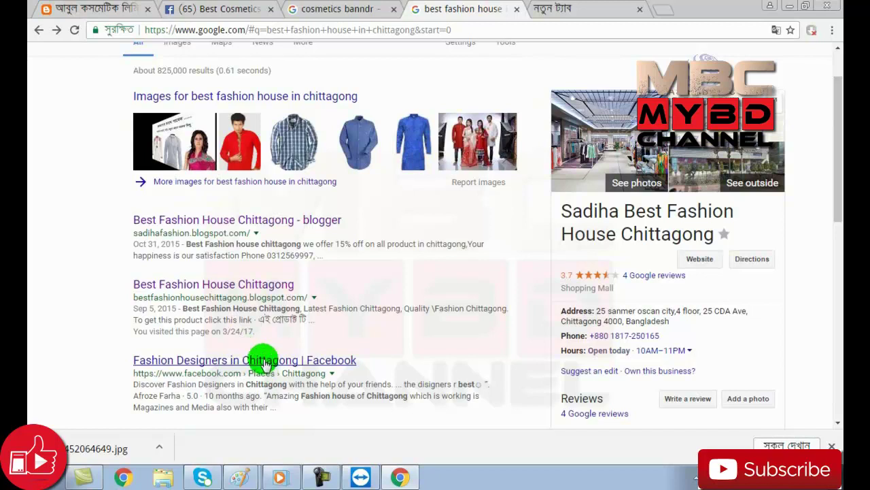
scroll(263, 364, "down", 2)
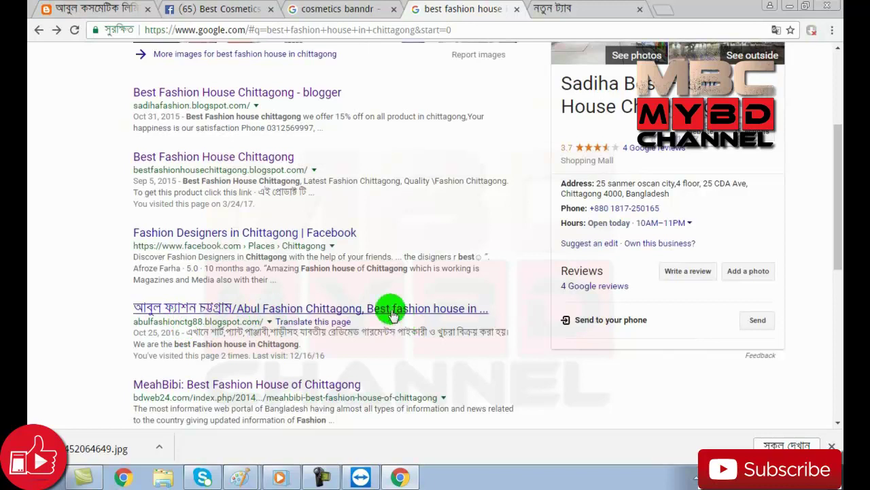
scroll(336, 352, "down", 4)
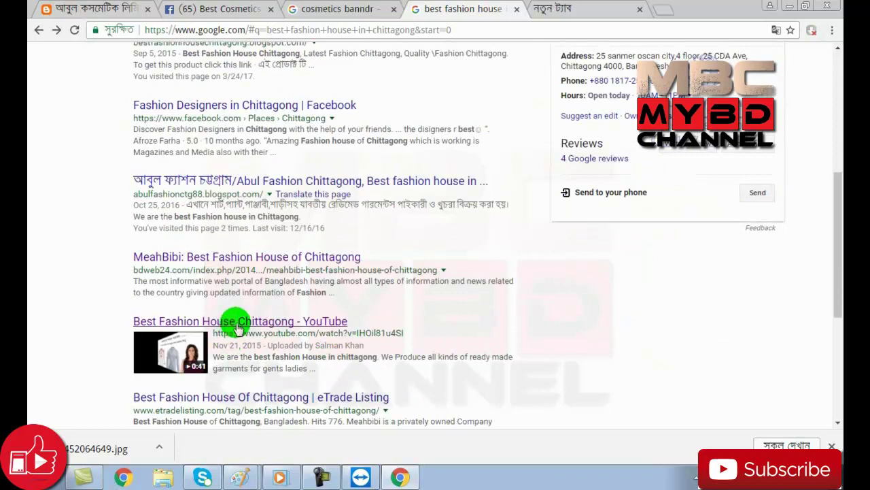
scroll(238, 328, "down", 4)
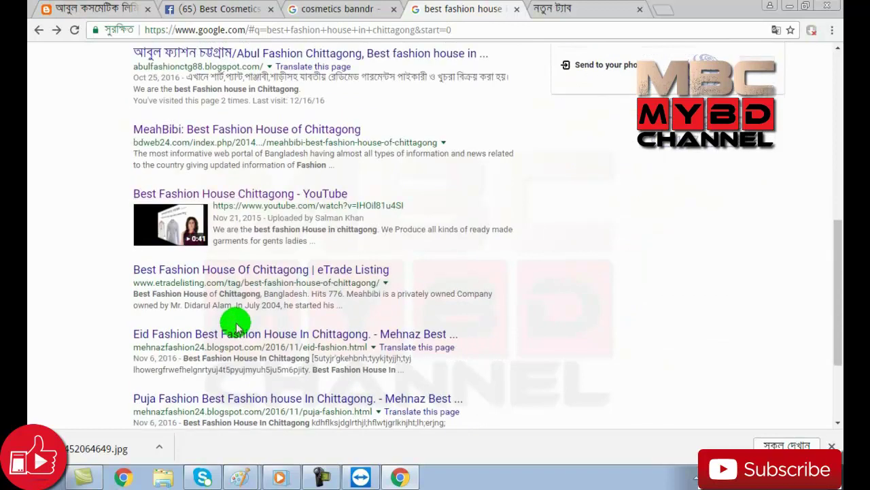
scroll(236, 327, "down", 2)
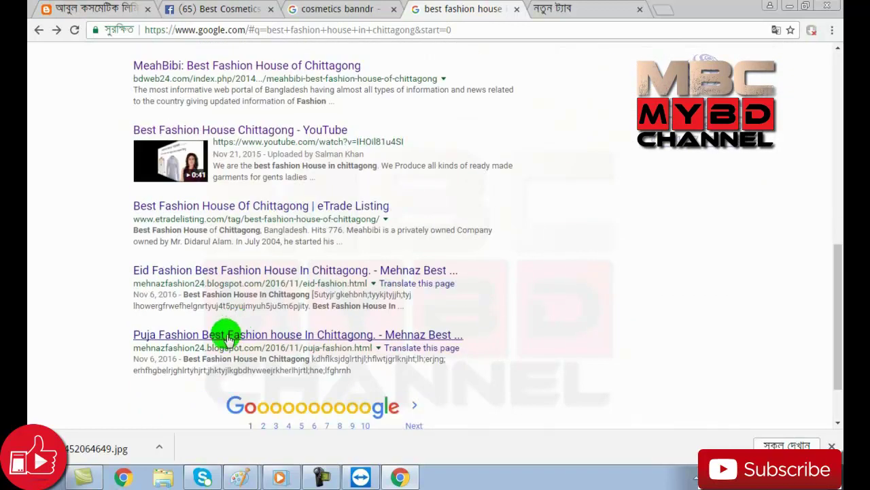
scroll(227, 335, "up", 6)
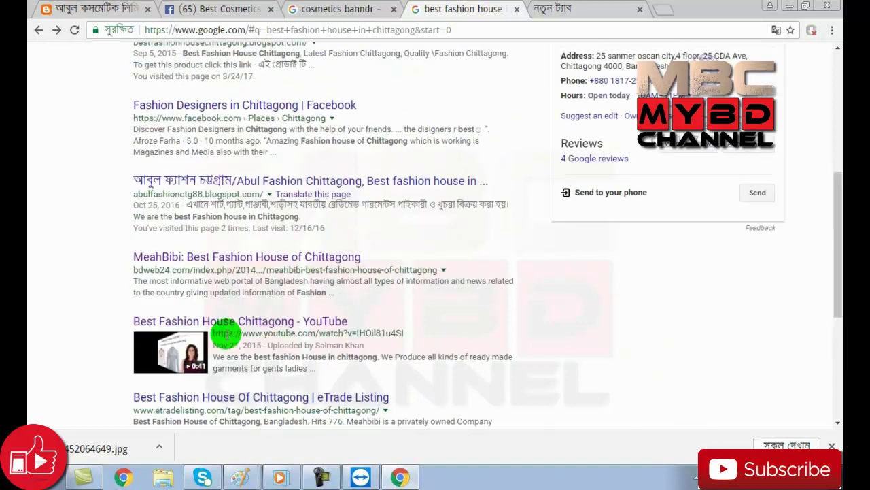
scroll(226, 333, "up", 4)
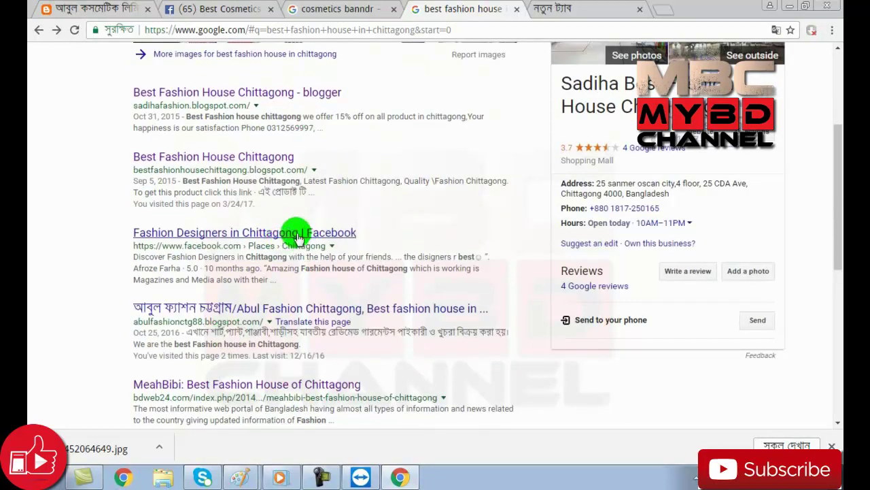
scroll(297, 236, "up", 4)
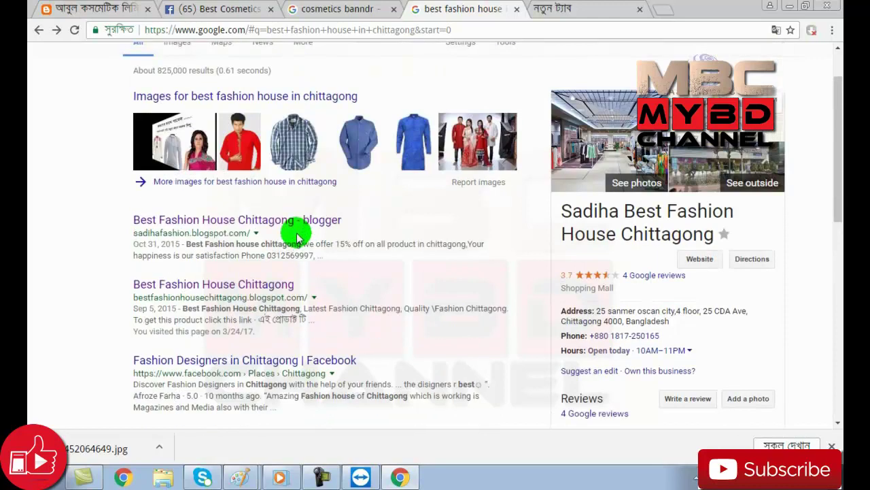
Open the "Fashion Designers in Chittagong | Facebook" result in a new tab and look through its address and listed places.
scroll(301, 305, "down", 2)
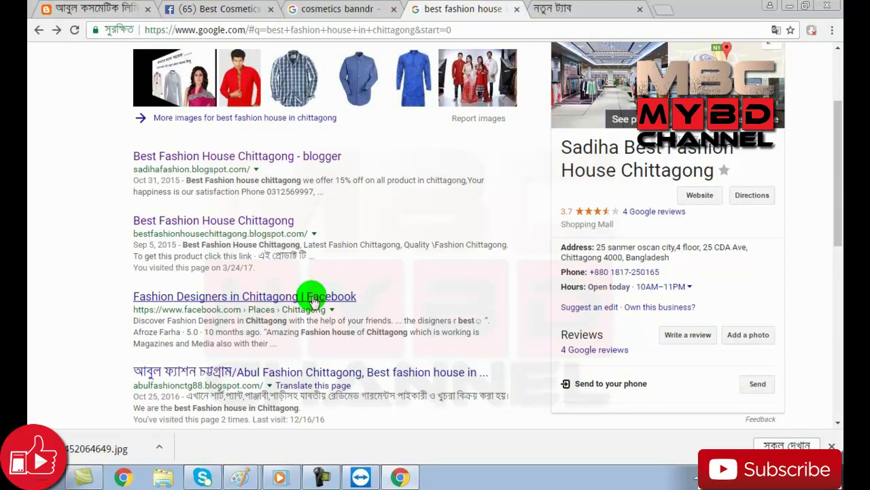
right_click(313, 300)
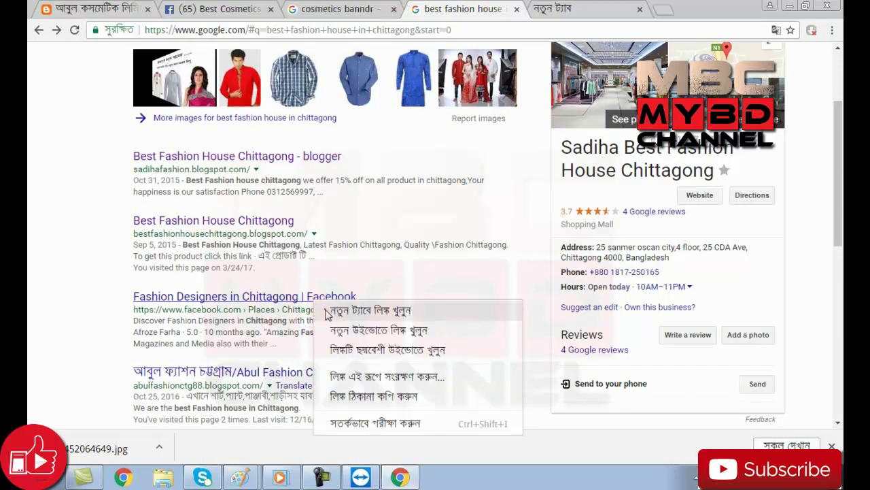
left_click(326, 311)
left_click(550, 8)
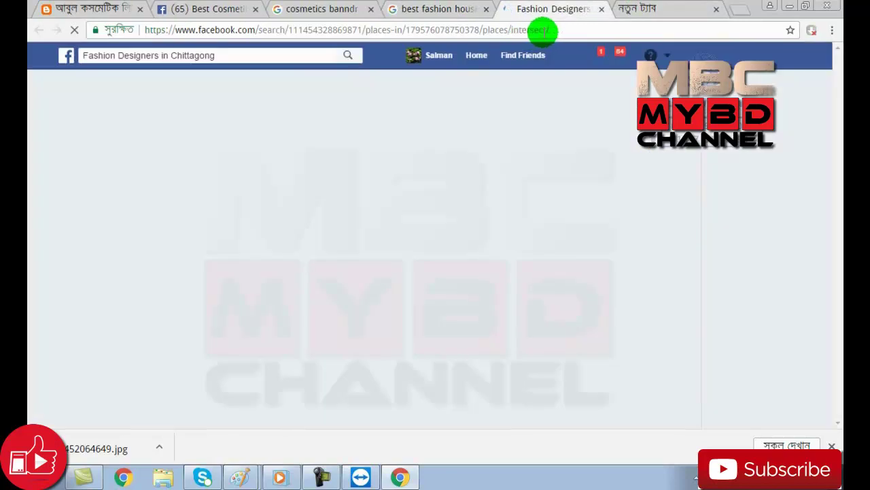
left_click(548, 30)
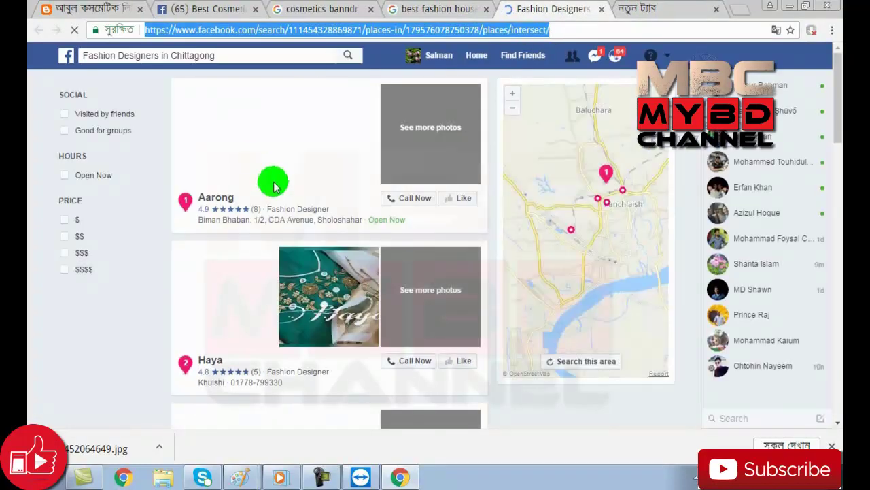
scroll(451, 268, "down", 5)
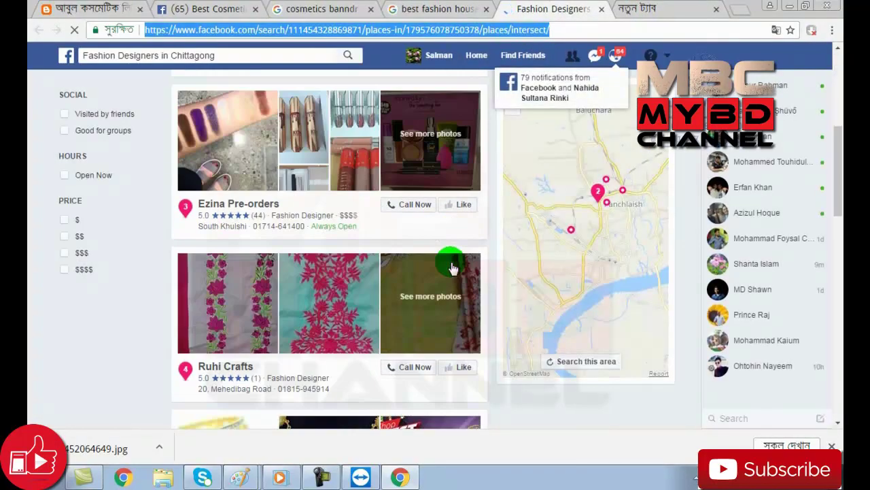
scroll(450, 268, "up", 5)
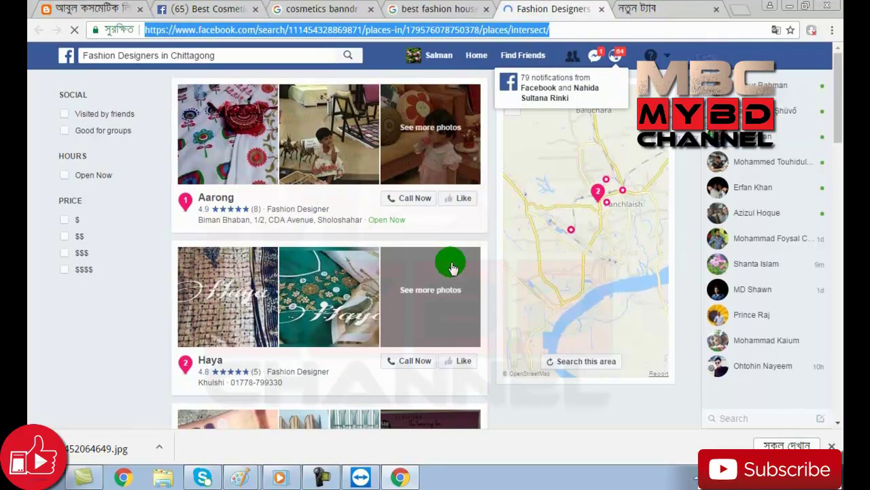